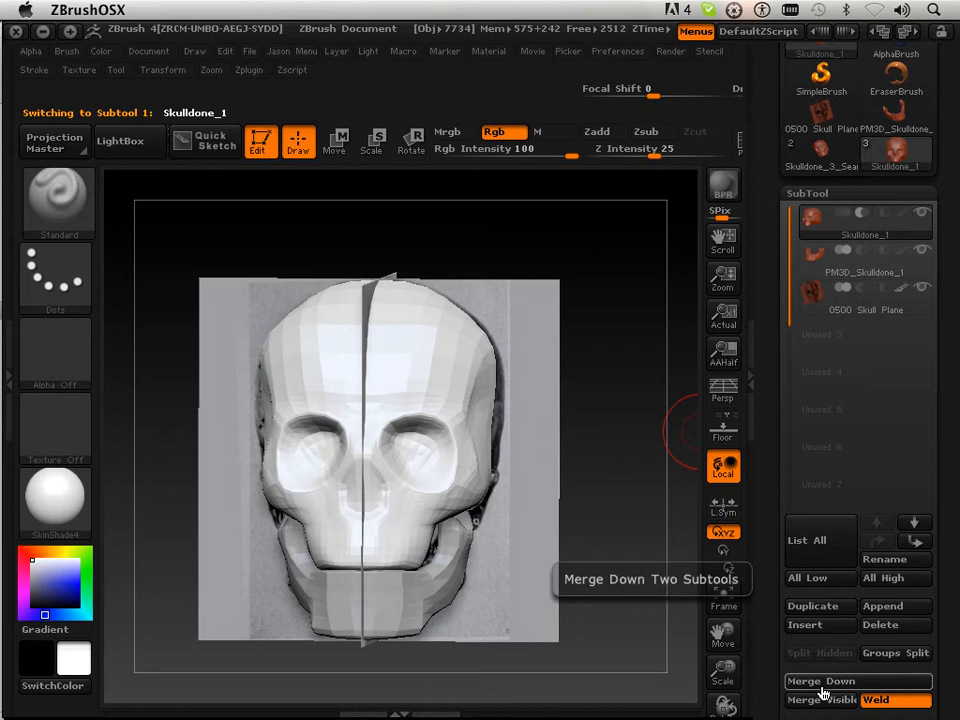
Step: Examine the PM3D_Skulldone_1 jaw and 0500 Skull Plane subtools, including the plane's merge and subdivision options
click(853, 265)
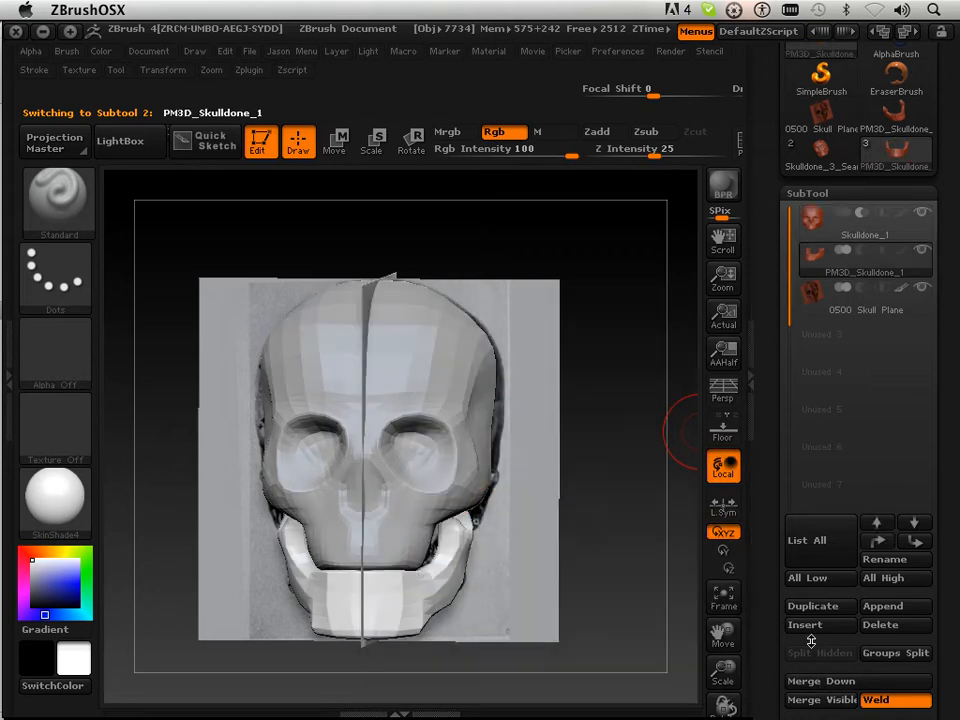
click(853, 300)
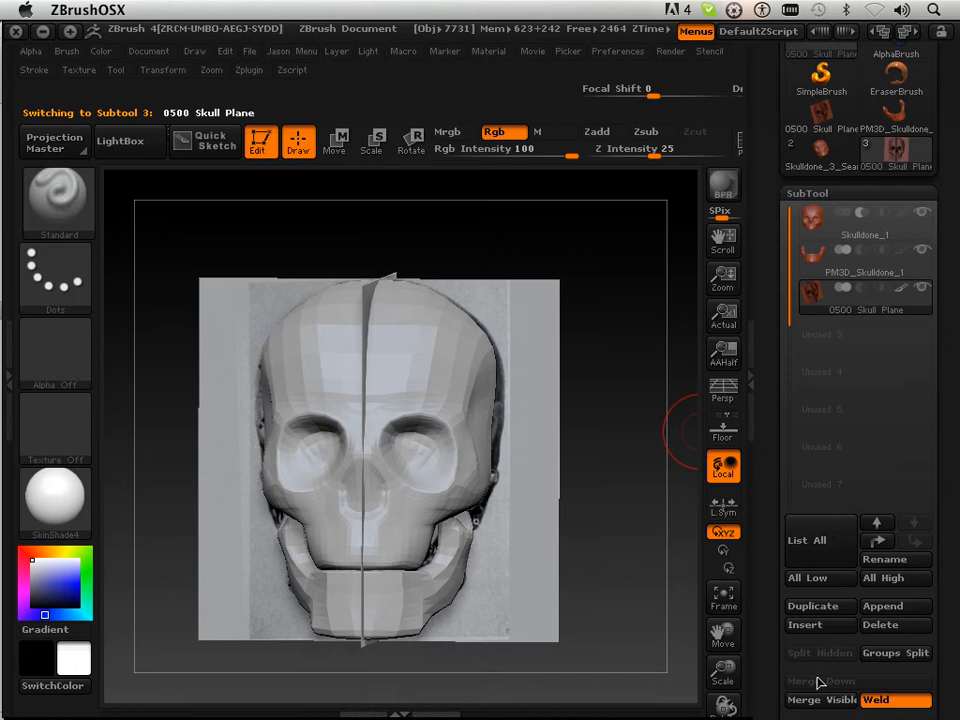
drag(766, 611, 760, 427)
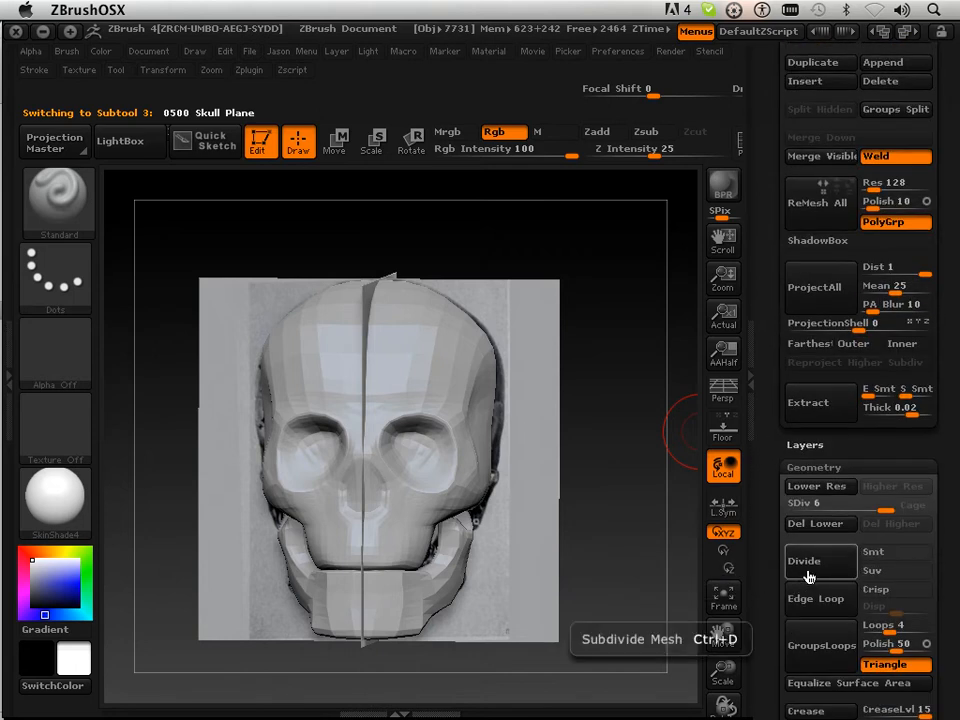
drag(768, 240, 769, 531)
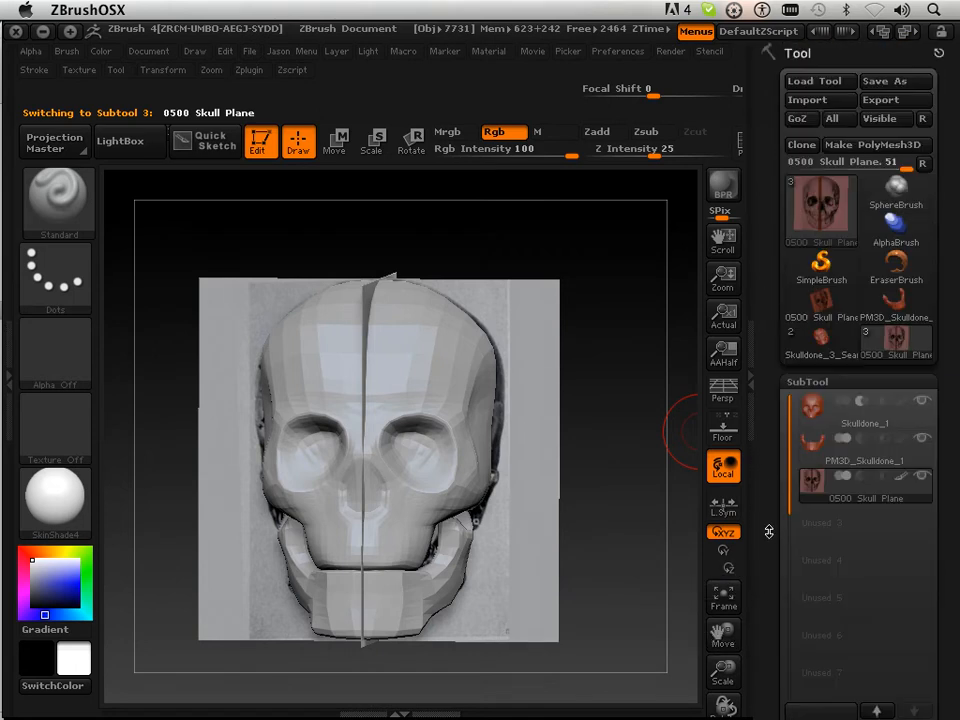
Step: Make a PolyMesh3D copy of the Skulldone_1 skull and return to the original multi-subtool skull tool
click(822, 427)
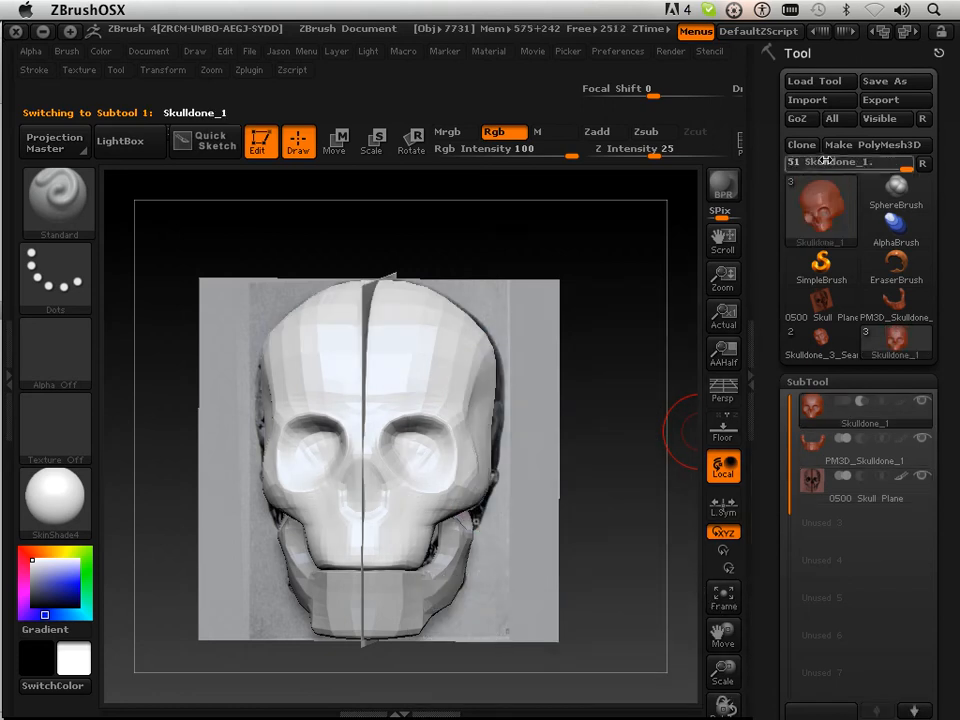
click(858, 146)
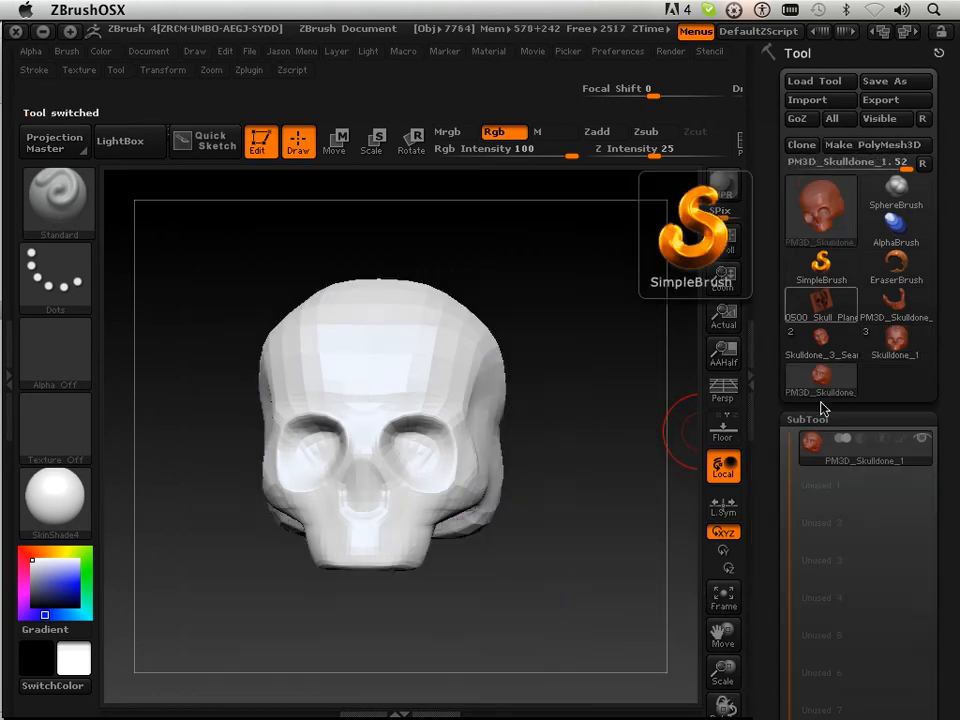
click(890, 343)
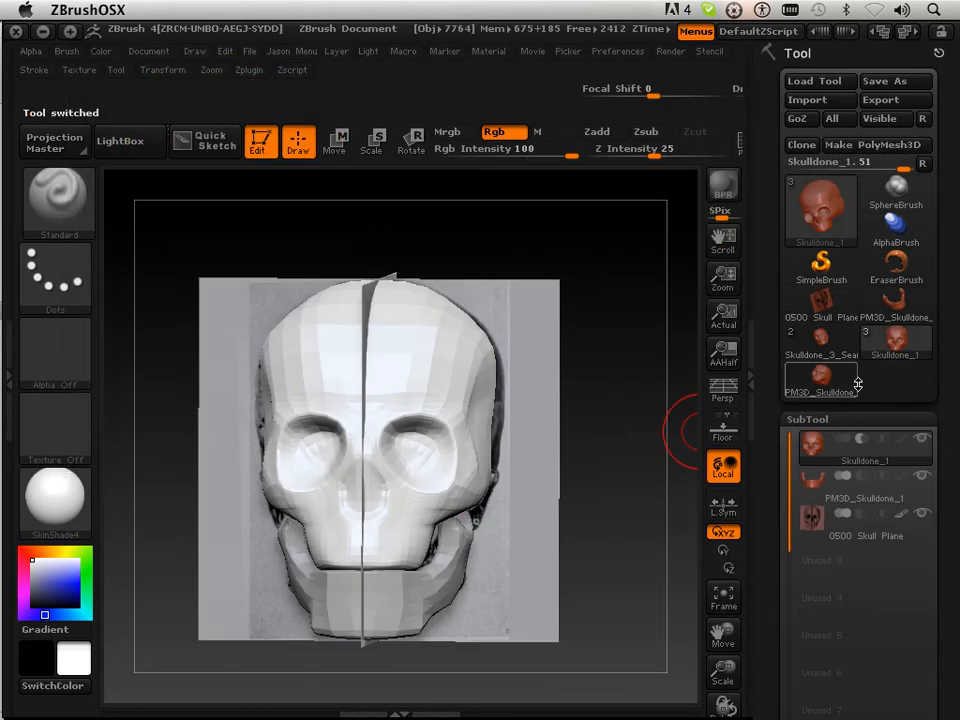
Step: Merge the Skulldone_1 skull down with the PM3D_Skulldone_1 jaw into one subtool
drag(773, 554, 782, 443)
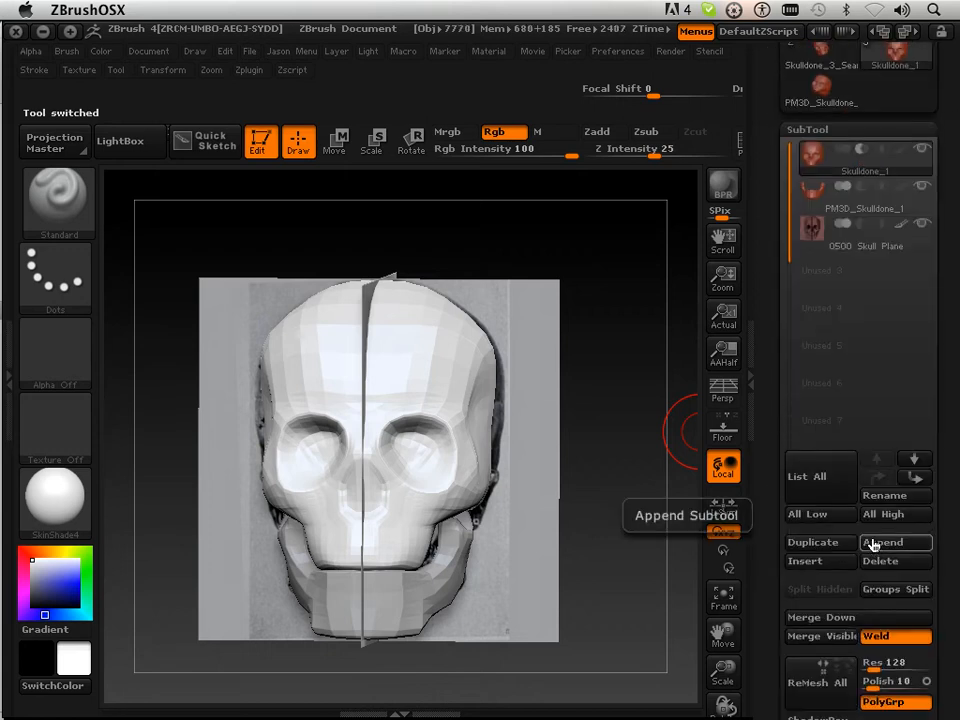
mouse_move(845, 162)
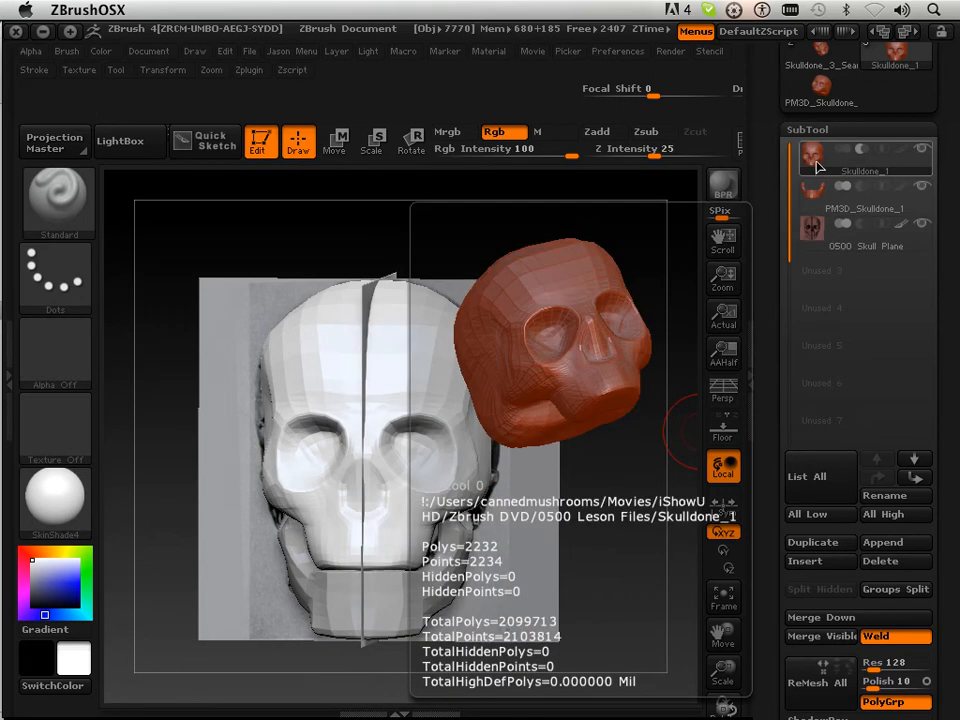
mouse_move(817, 194)
drag(772, 313, 776, 228)
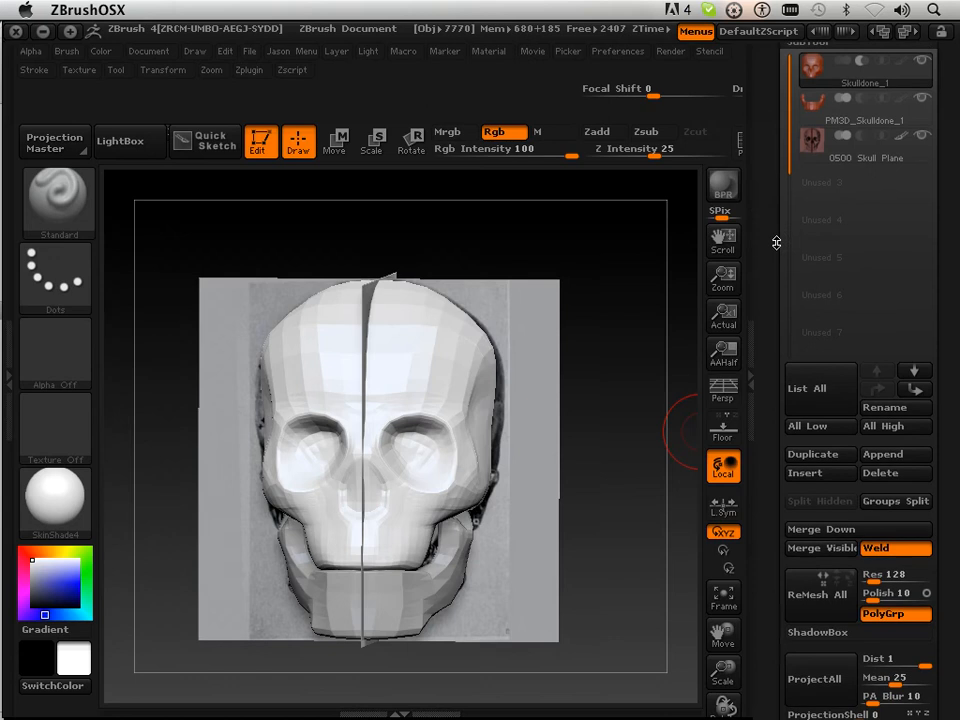
click(812, 532)
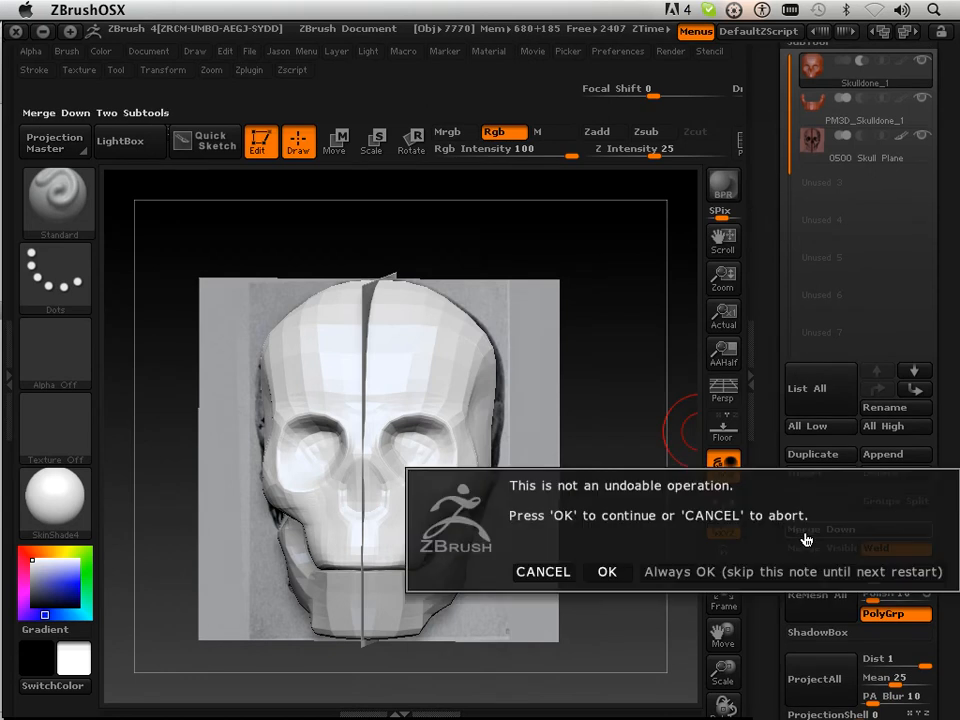
click(613, 576)
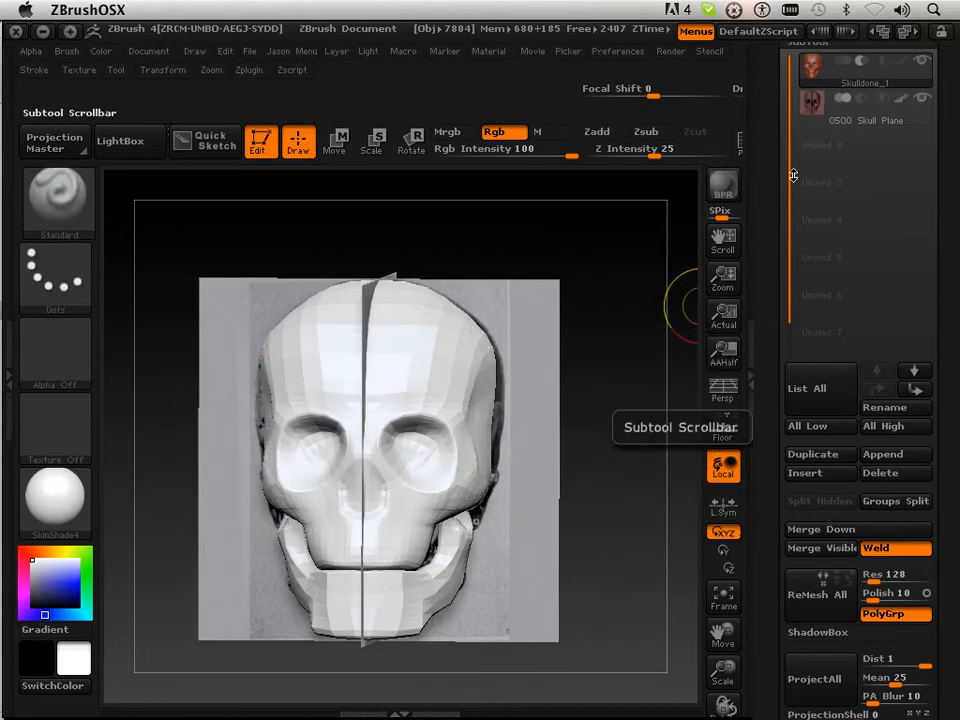
Step: Split the merged skull and jaw into separate subtools by polygroup
click(880, 509)
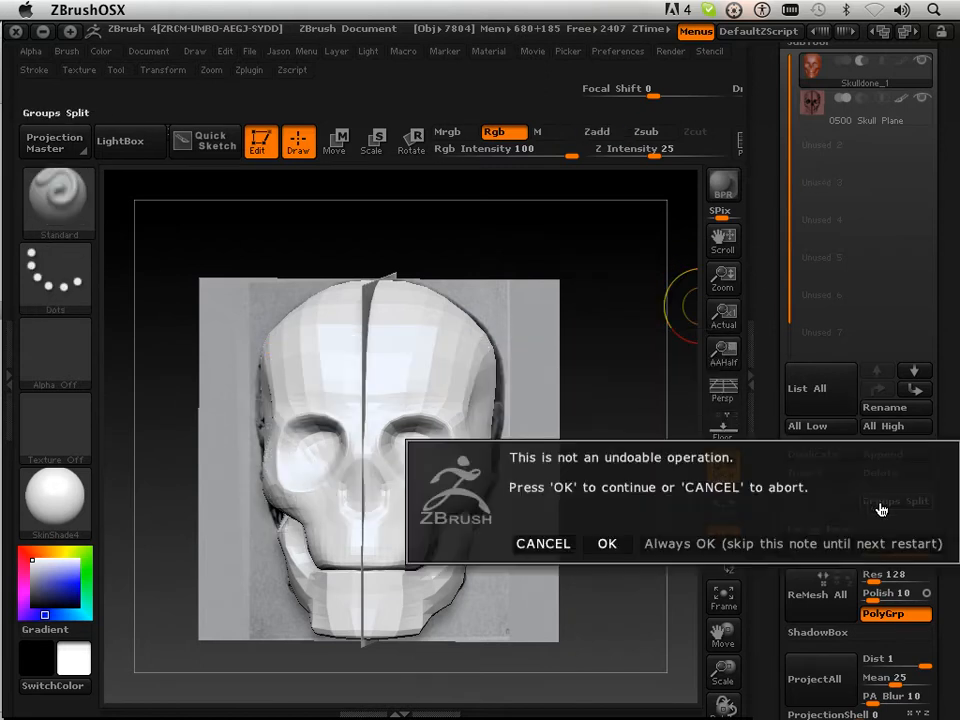
click(609, 544)
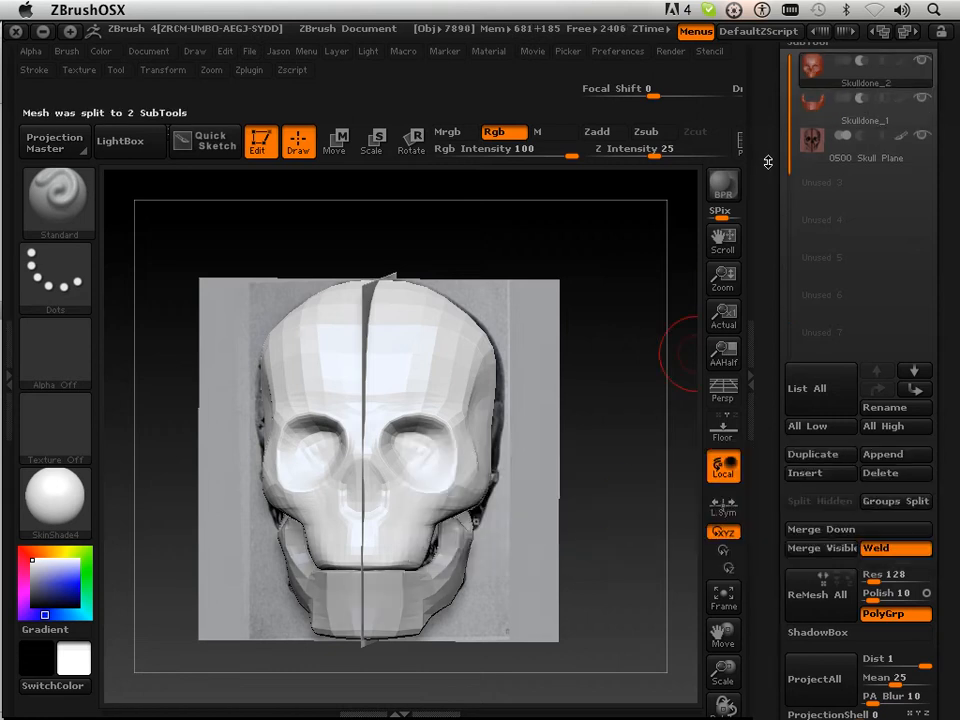
mouse_move(768, 162)
mouse_down()
mouse_move(765, 231)
mouse_move(770, 95)
mouse_move(771, 187)
mouse_up()
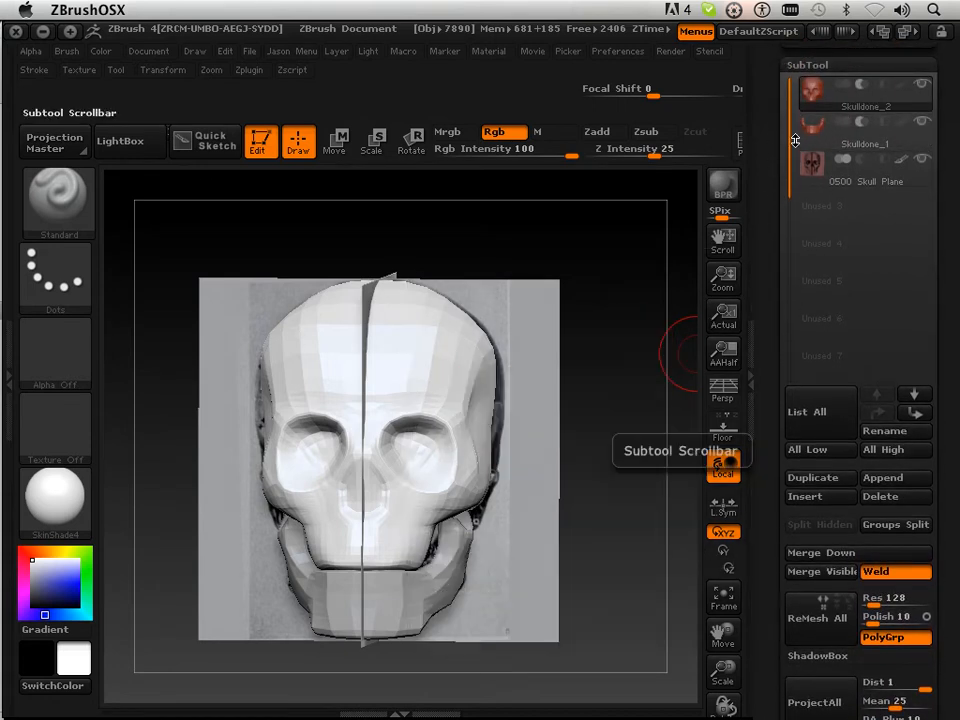
Step: Turn on the polyframe display and check the wireframes of the Skulldone_1 jaw and the Skulldone_2 skull
click(741, 150)
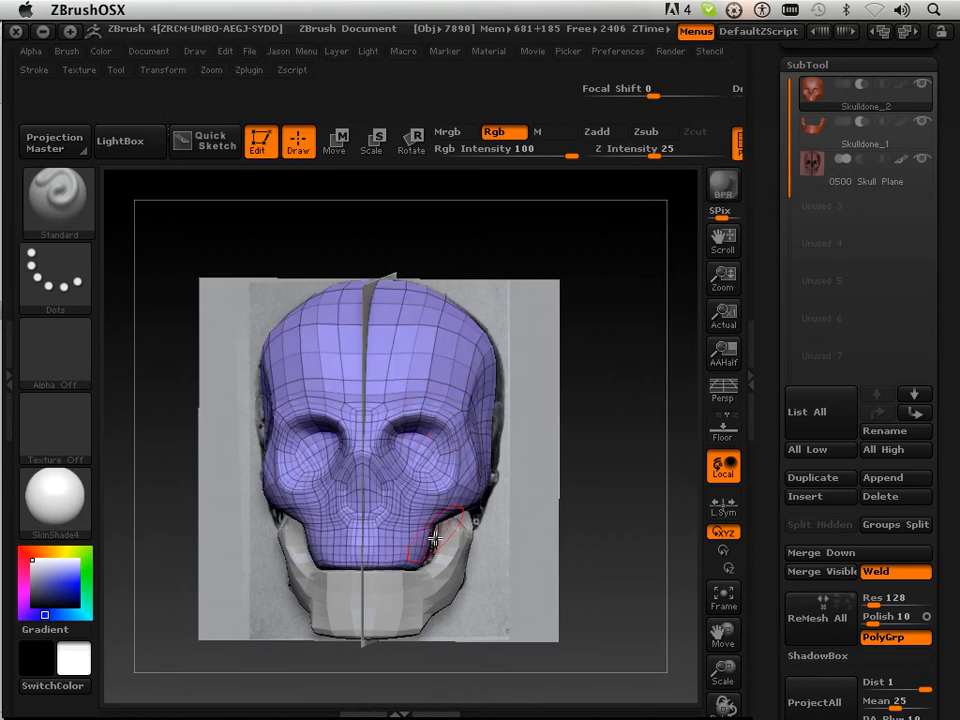
click(840, 135)
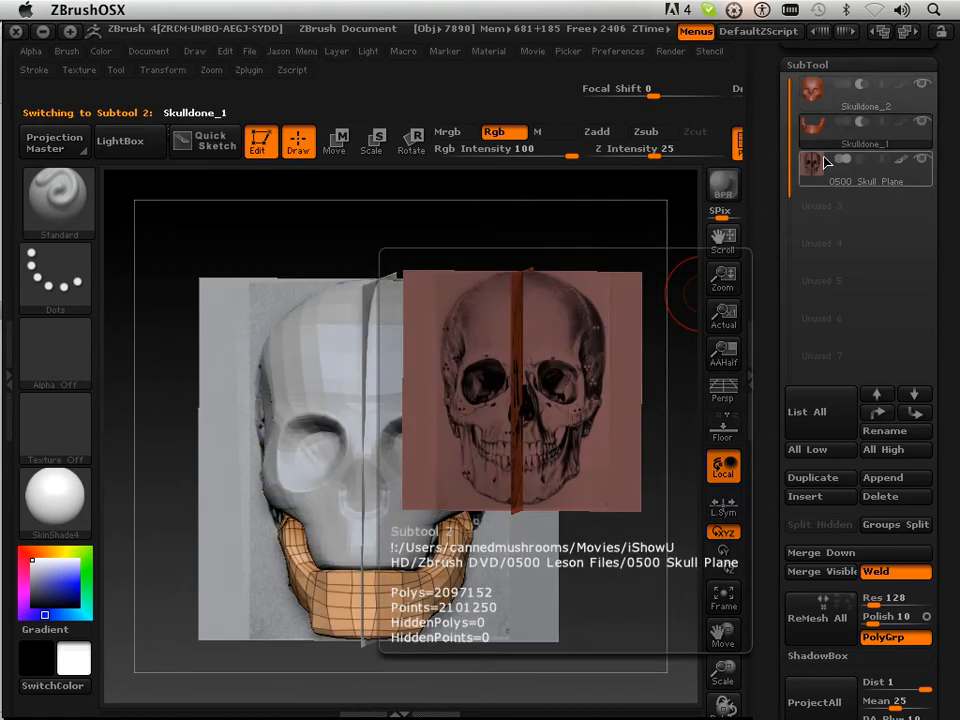
click(855, 95)
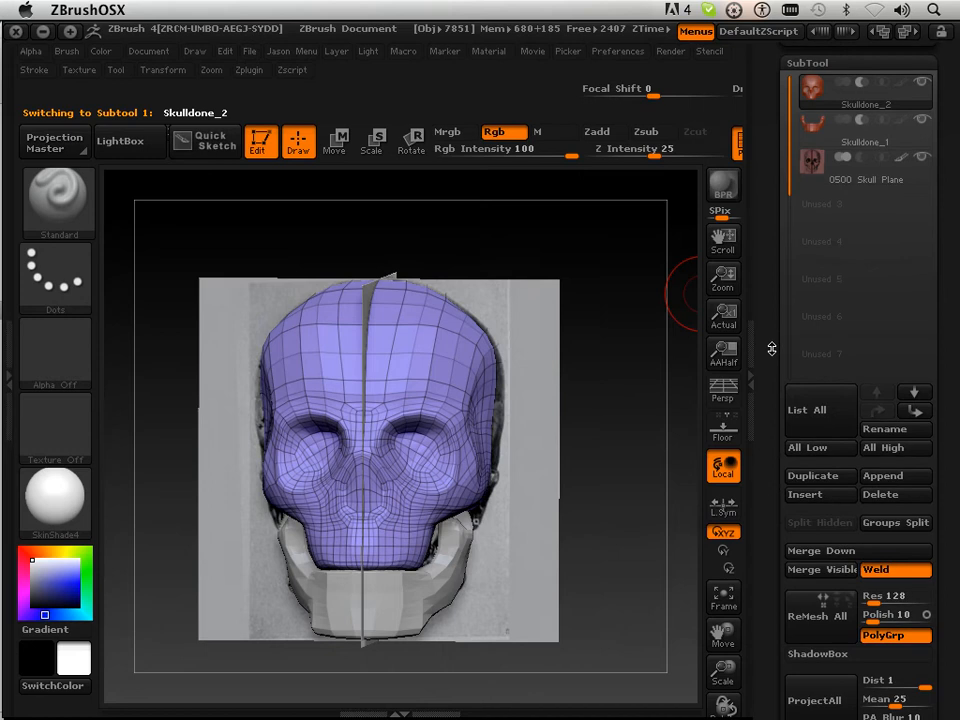
Step: Reconstruct a lower subdivision level for the Skulldone_2 skull and compare its mesh with the jaw subtool's
drag(780, 423, 778, 172)
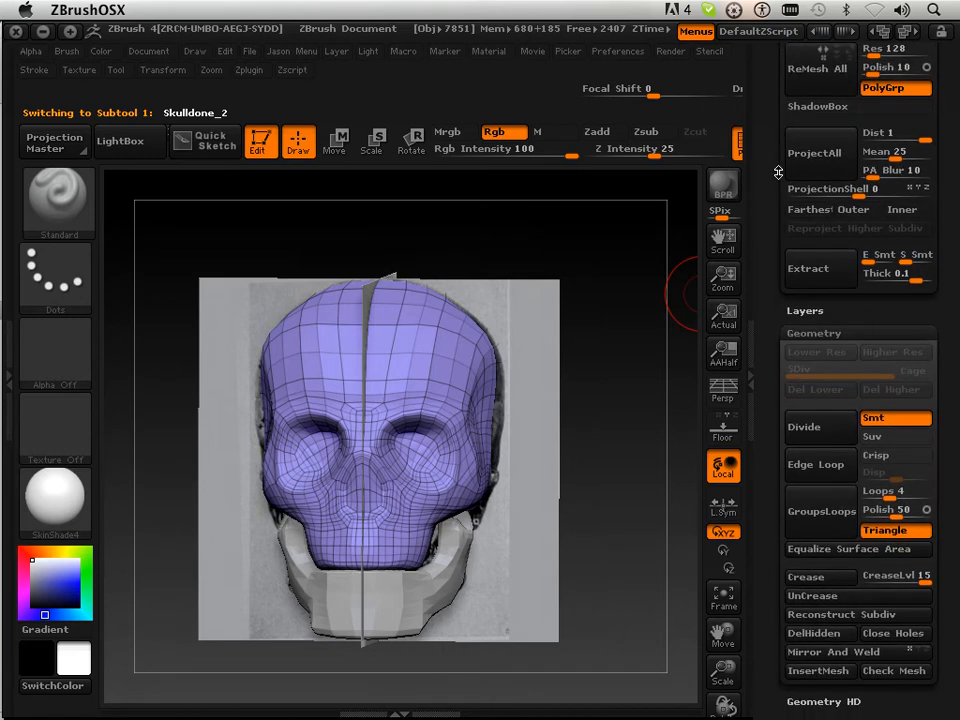
click(800, 622)
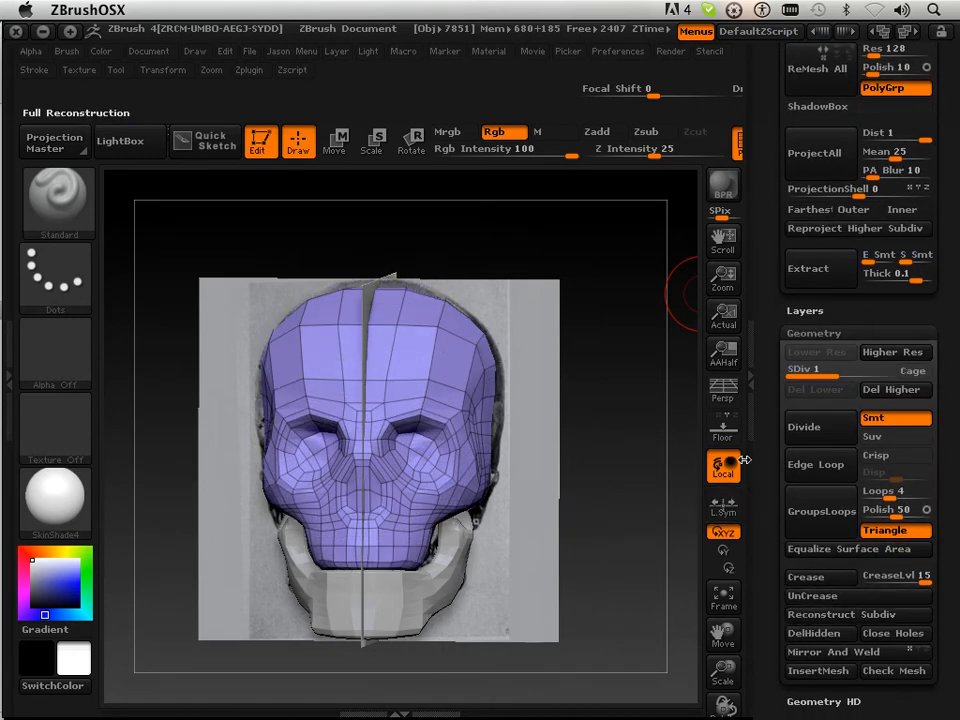
drag(769, 184, 752, 440)
click(821, 484)
click(835, 446)
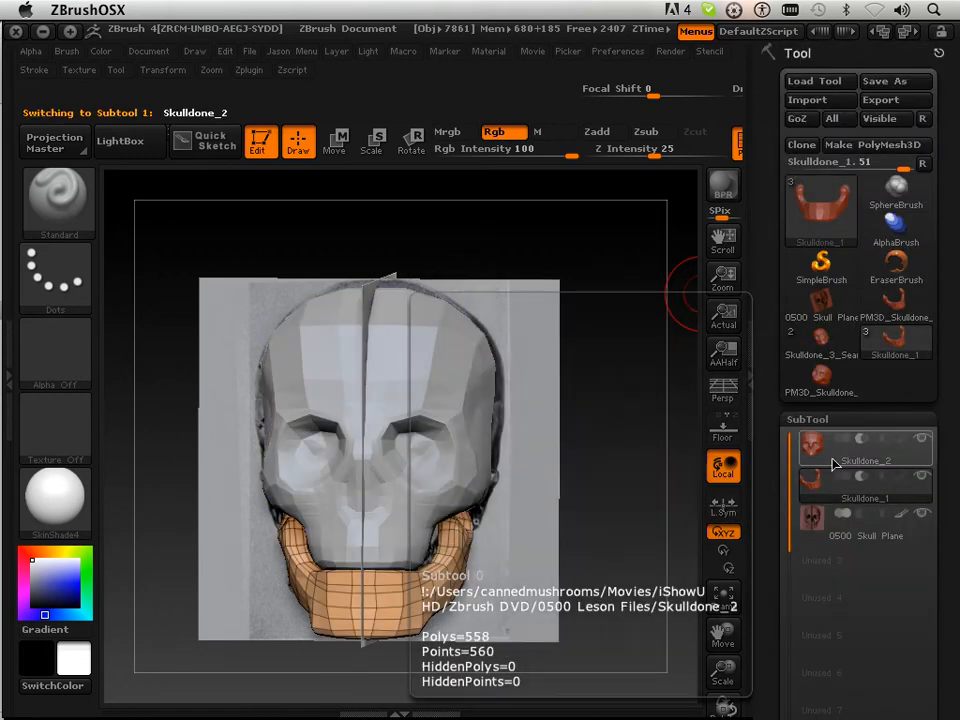
Step: Delete the higher subdivision levels of the Skulldone_2 skull and view it from the front
drag(770, 509, 769, 288)
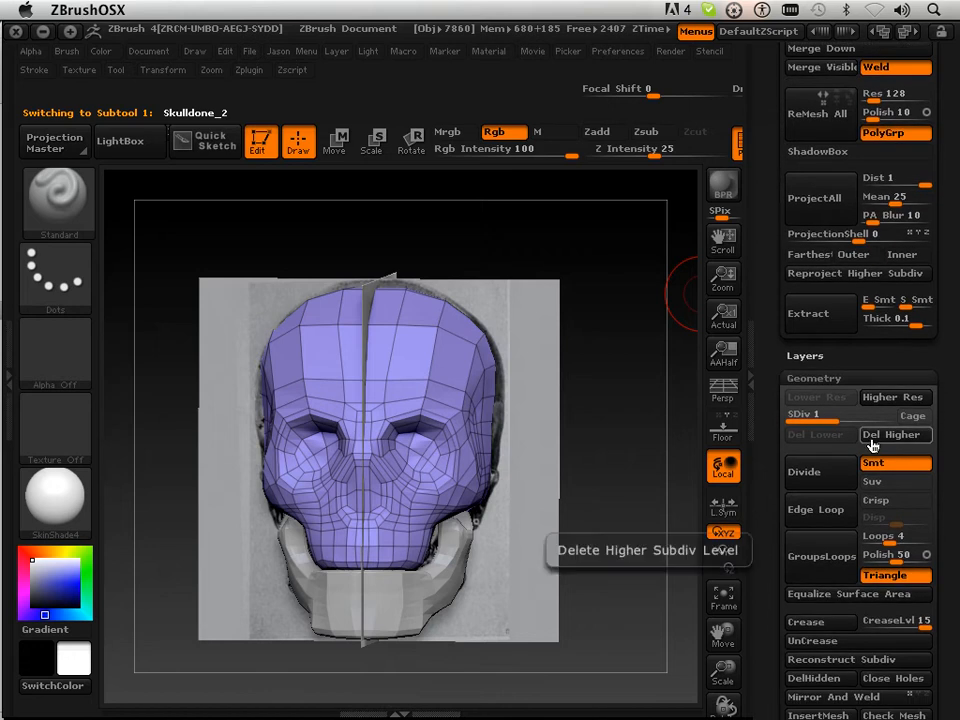
click(893, 458)
mouse_move(640, 450)
mouse_down()
mouse_move(585, 467)
mouse_move(555, 462)
mouse_move(641, 457)
mouse_up()
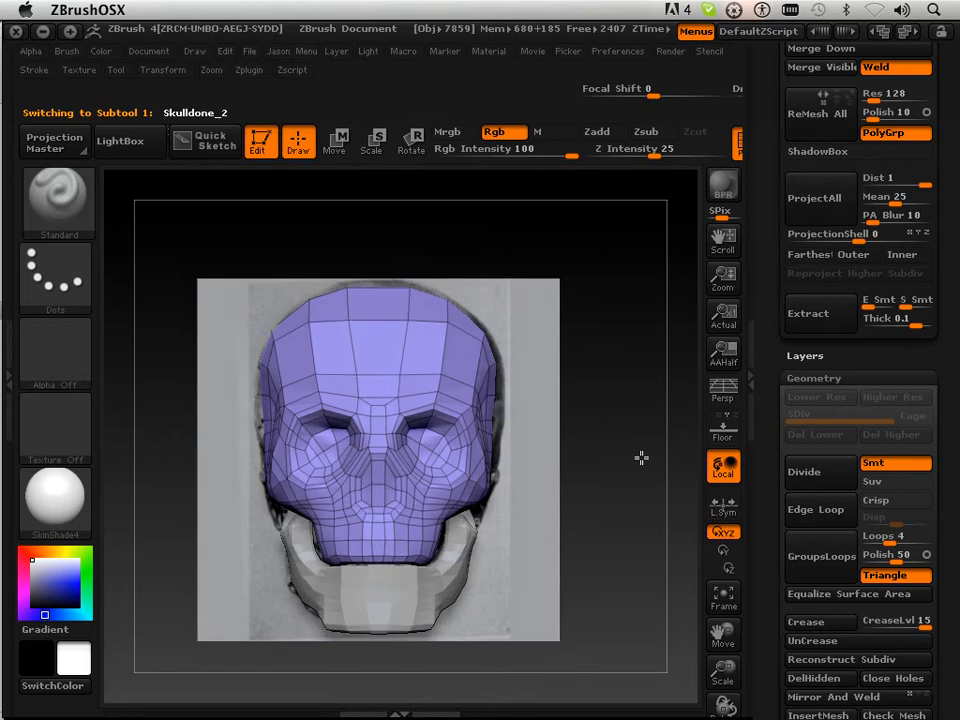
Step: Merge the low-resolution Skulldone_2 skull down with the Skulldone_1 jaw subtool
drag(767, 195, 760, 456)
drag(757, 508, 757, 350)
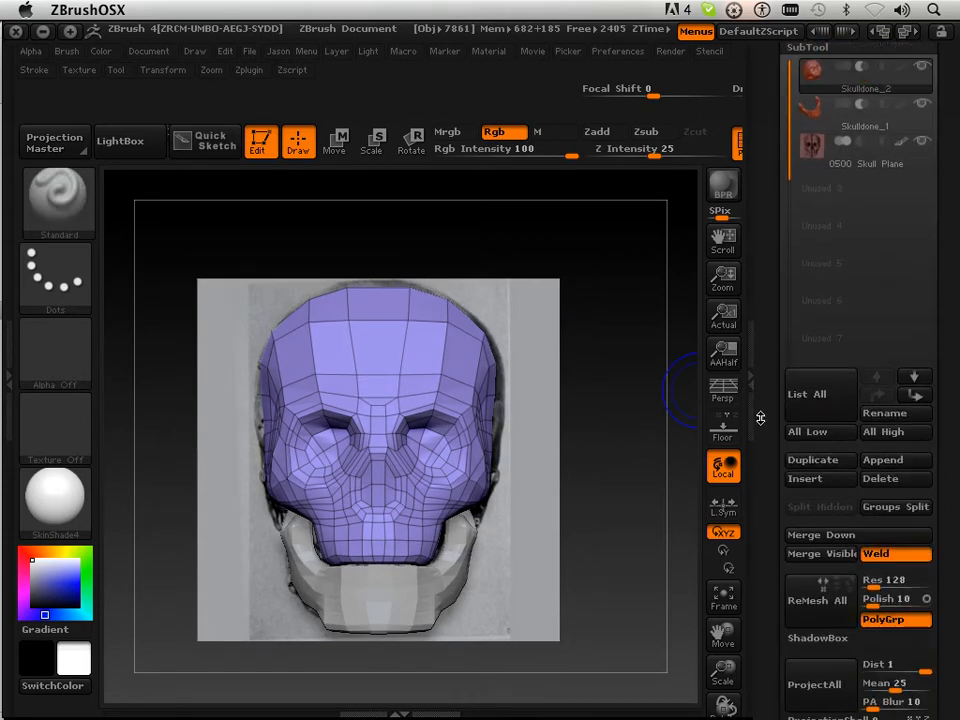
click(793, 496)
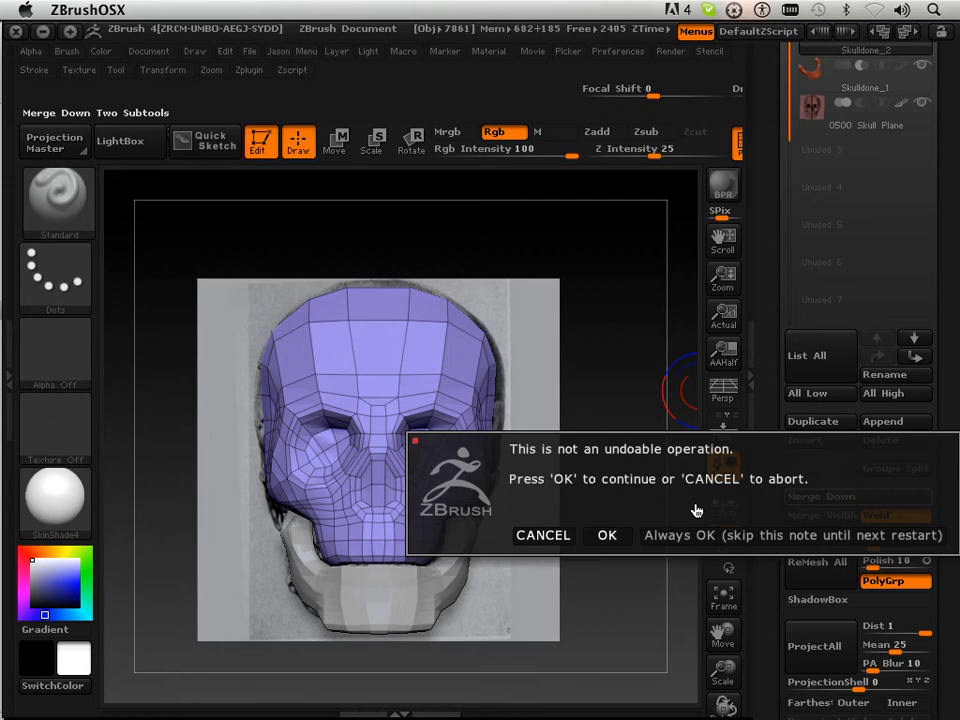
click(610, 537)
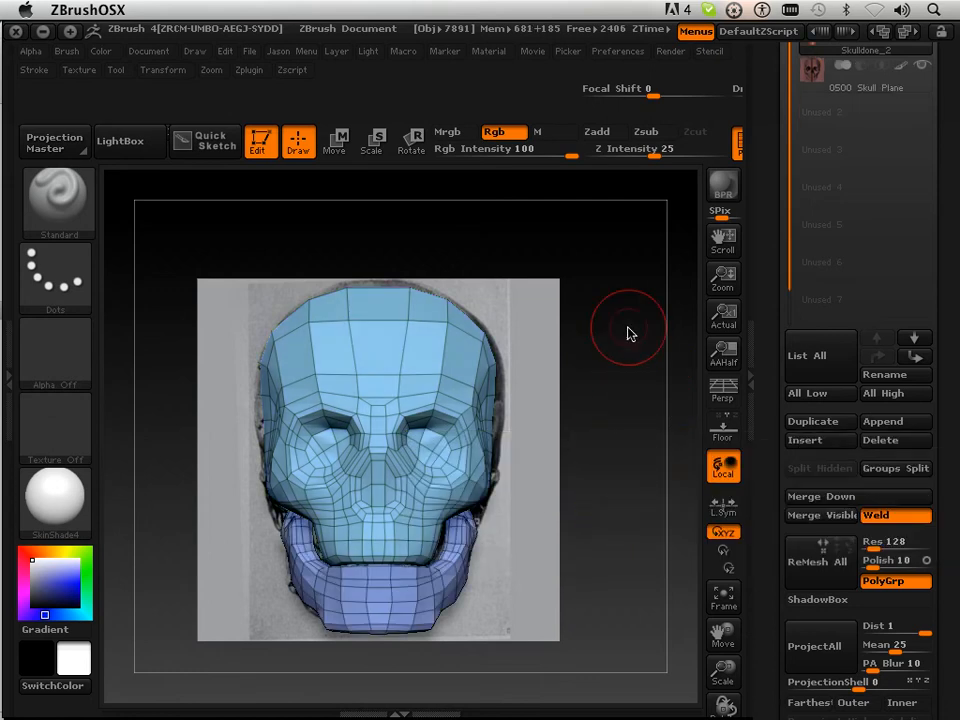
Step: Select the 0500 Skull Plane subtool and open its object preview
drag(770, 173, 757, 446)
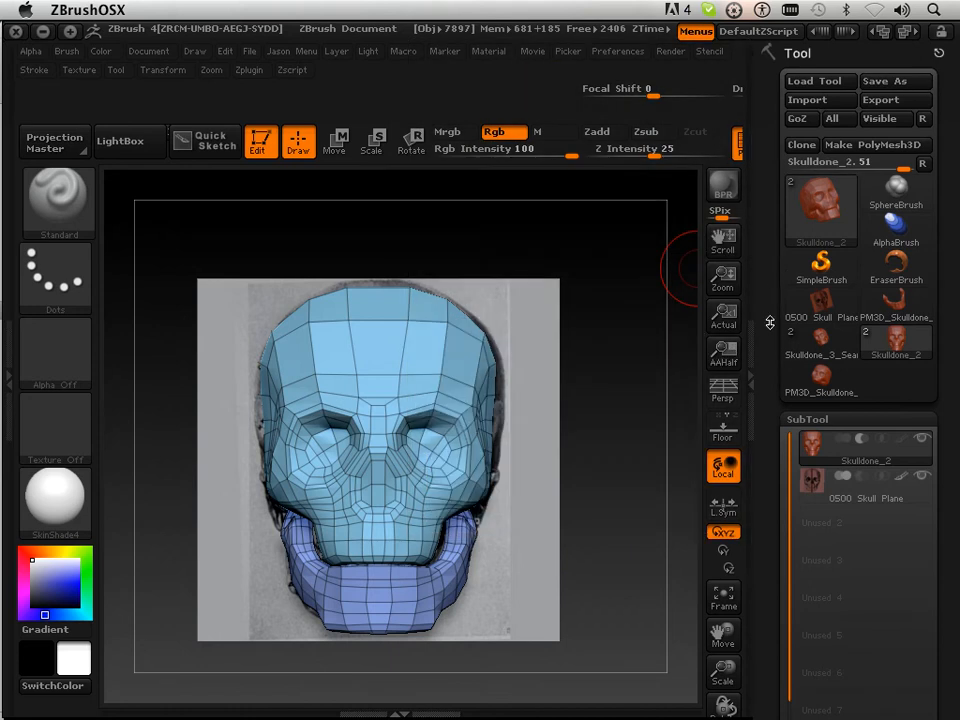
drag(770, 322, 767, 294)
drag(772, 420, 772, 290)
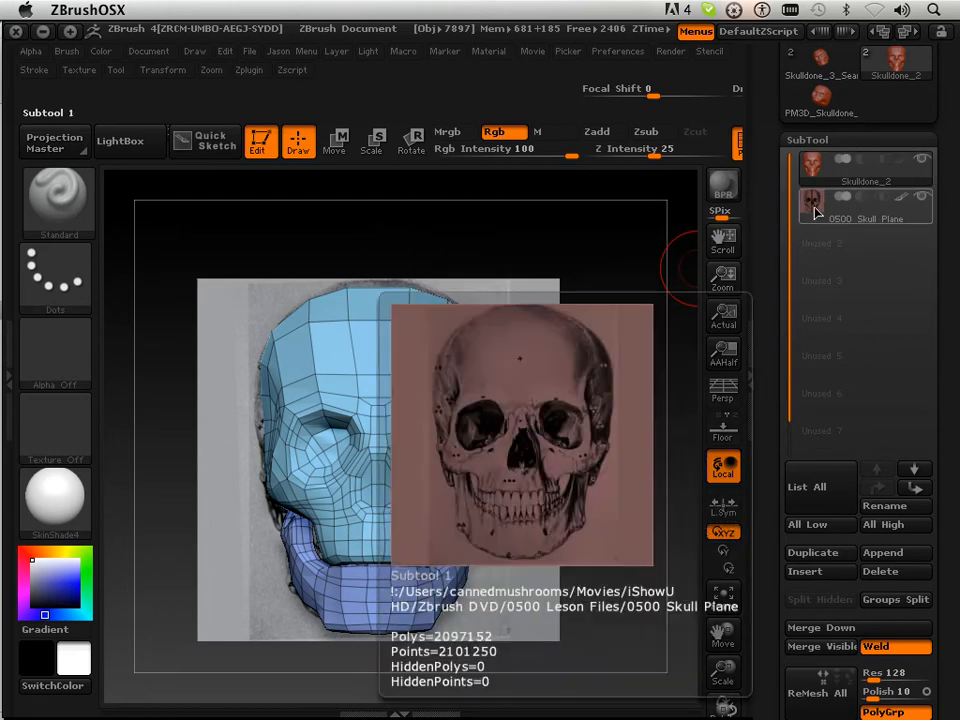
click(818, 212)
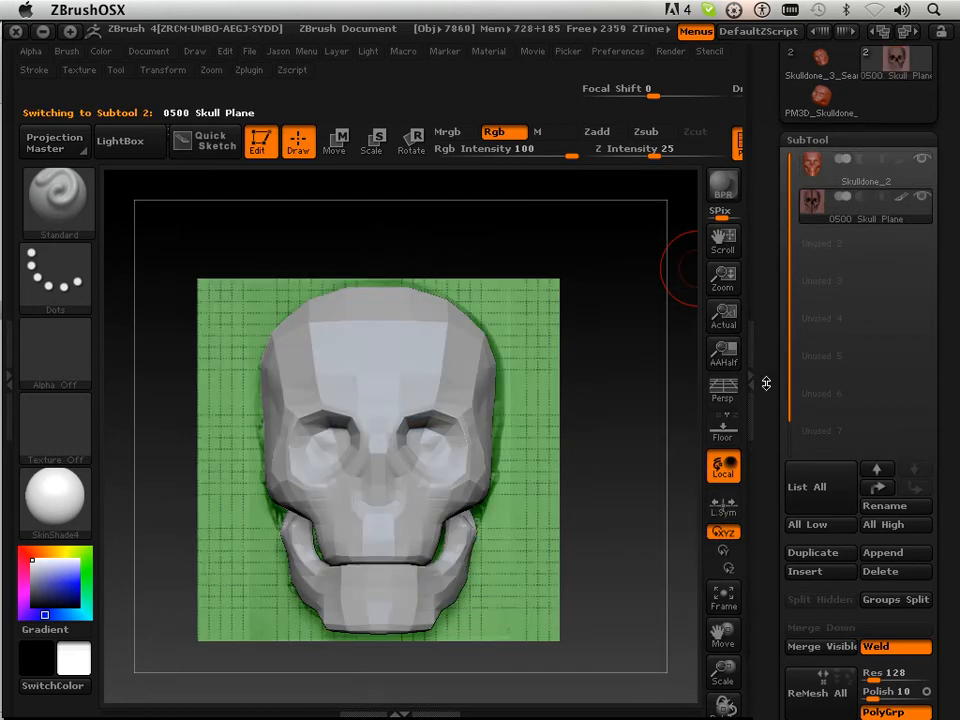
drag(766, 383, 785, 145)
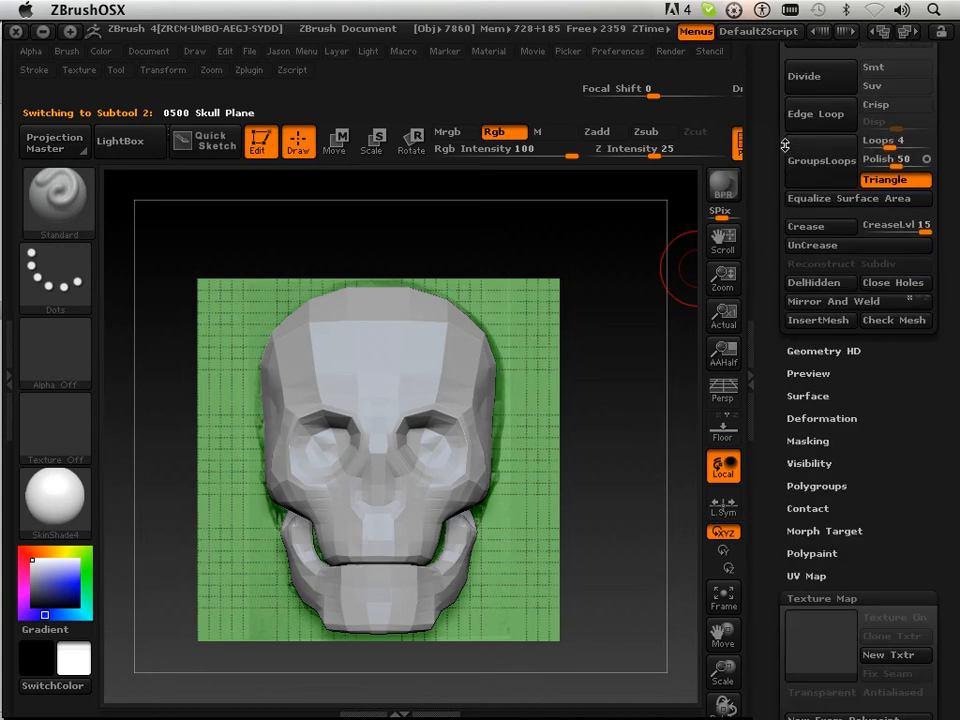
click(790, 375)
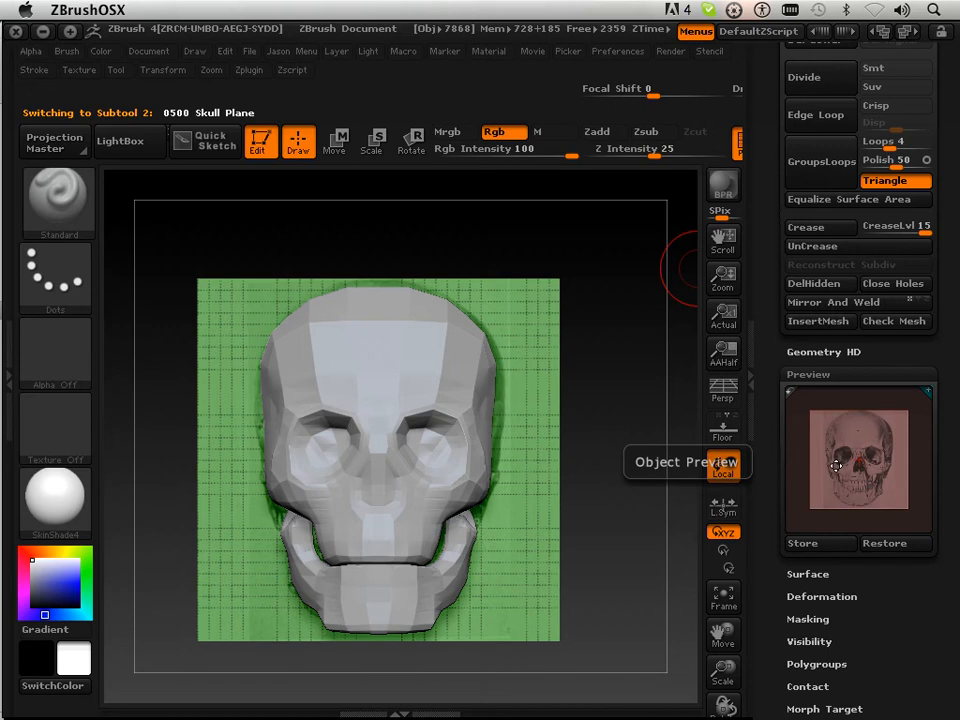
Step: Open the plane's deformation settings and examine the Unify option alongside the object preview
drag(767, 452, 759, 353)
scroll(764, 380, down, 5)
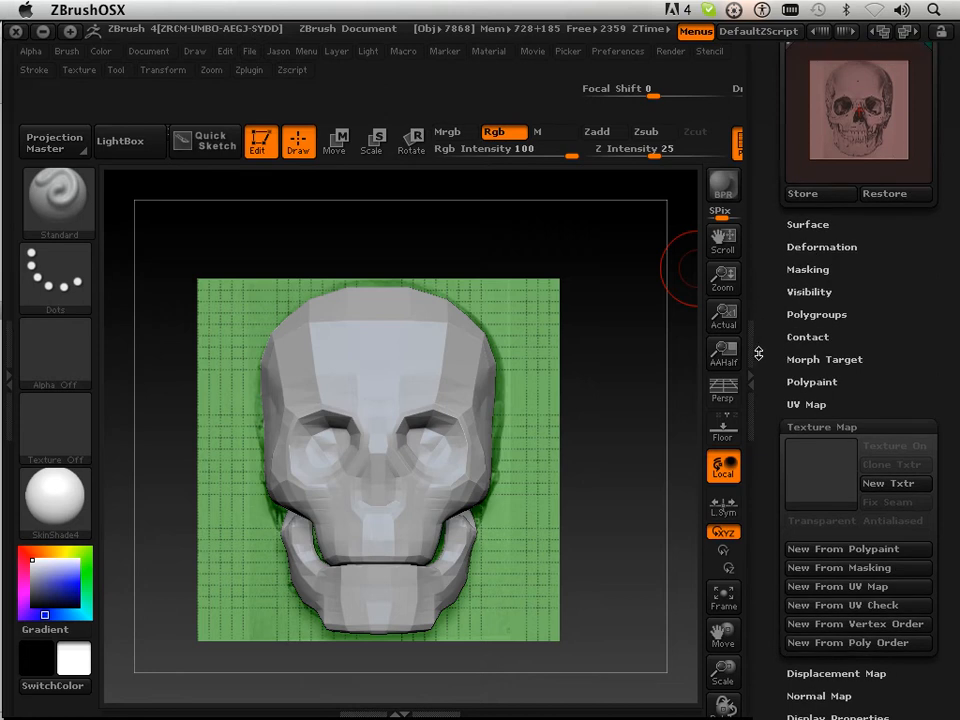
click(795, 248)
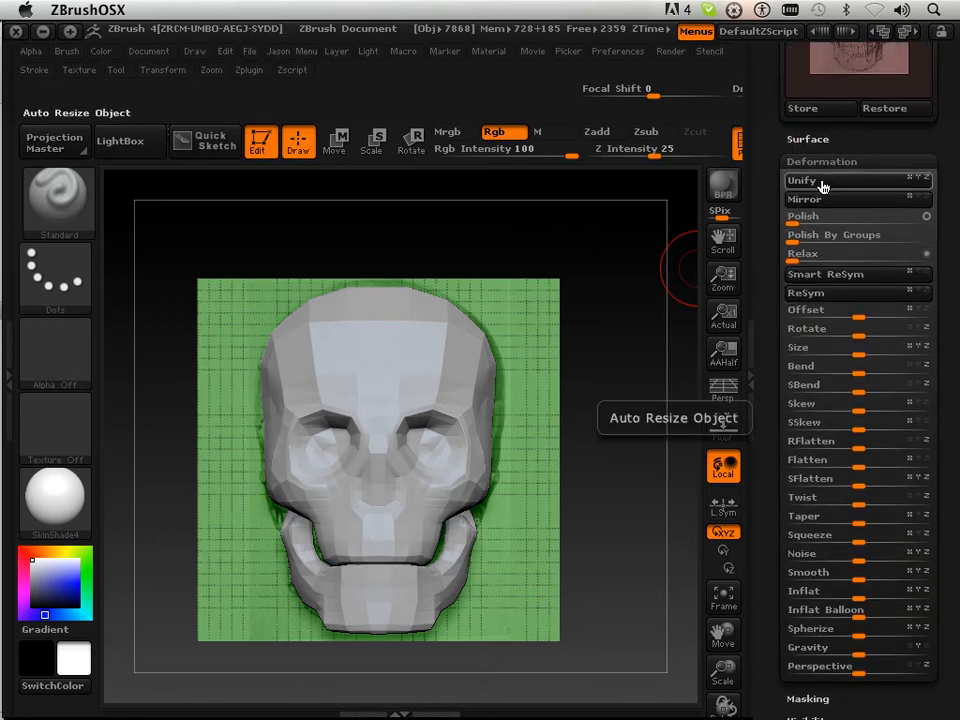
drag(761, 143, 777, 297)
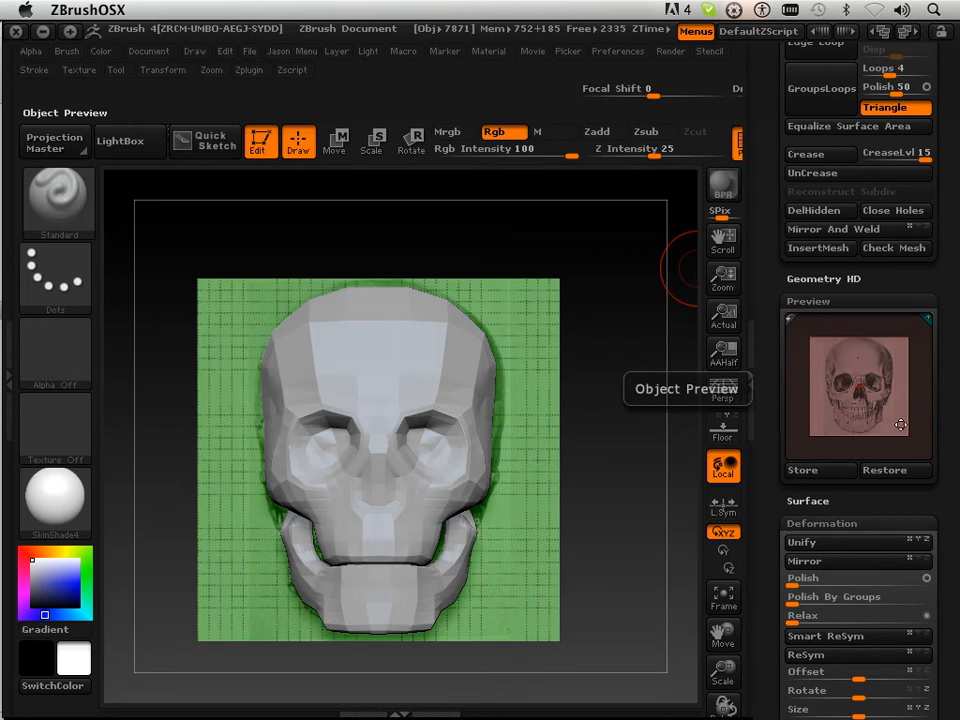
drag(771, 115, 771, 413)
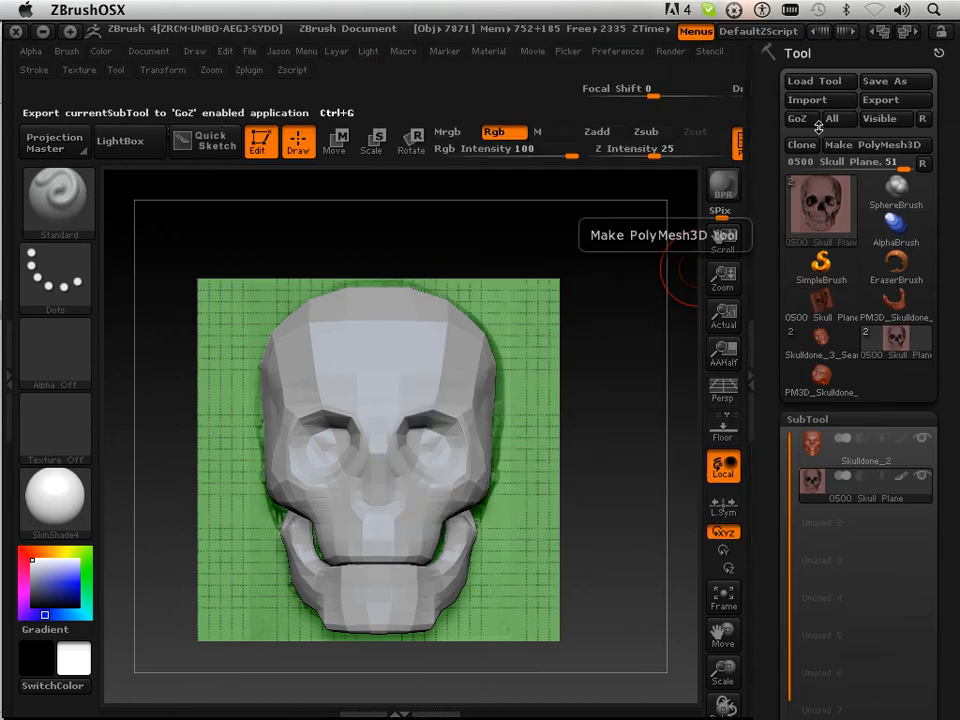
Step: Save the combined skull tool as Skulldone_1 in the 0500 Leson Files folder, replacing the existing file
click(893, 81)
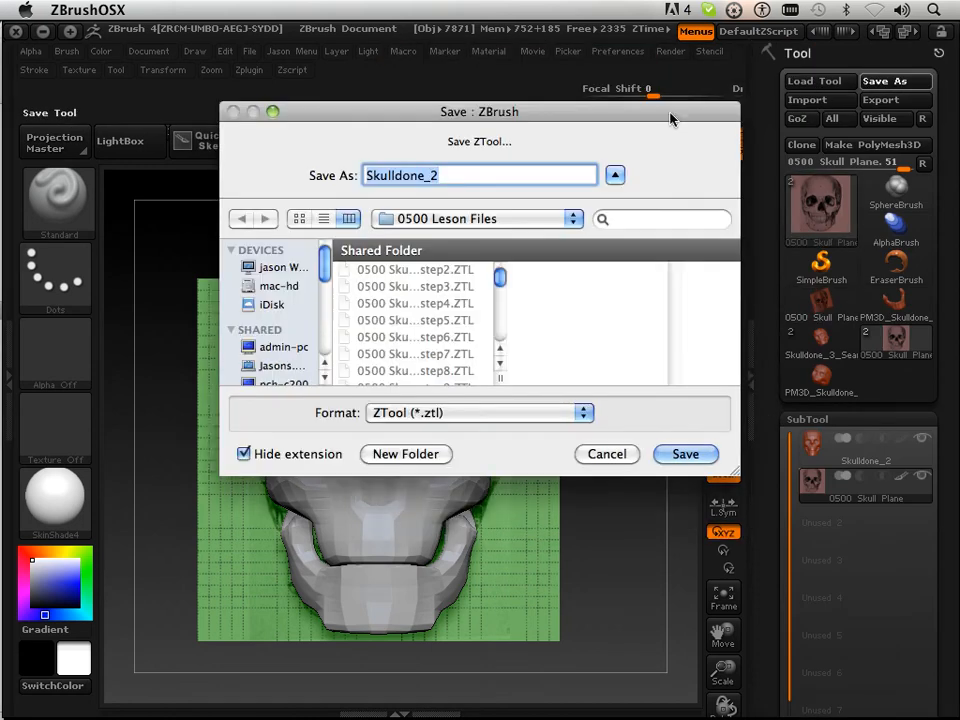
drag(503, 288, 502, 363)
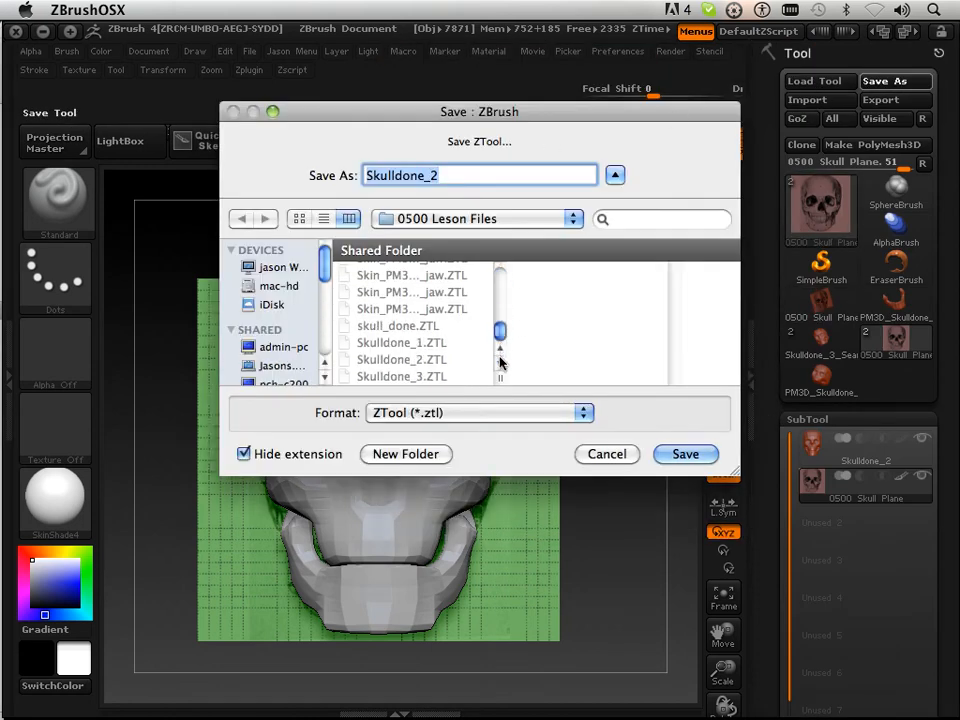
click(676, 455)
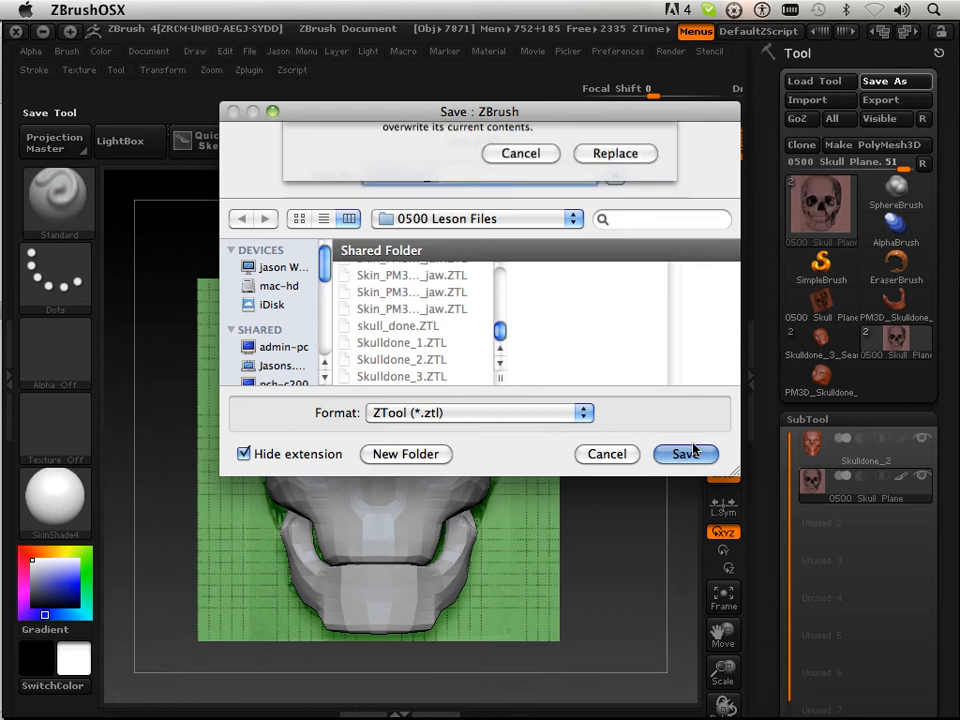
click(615, 289)
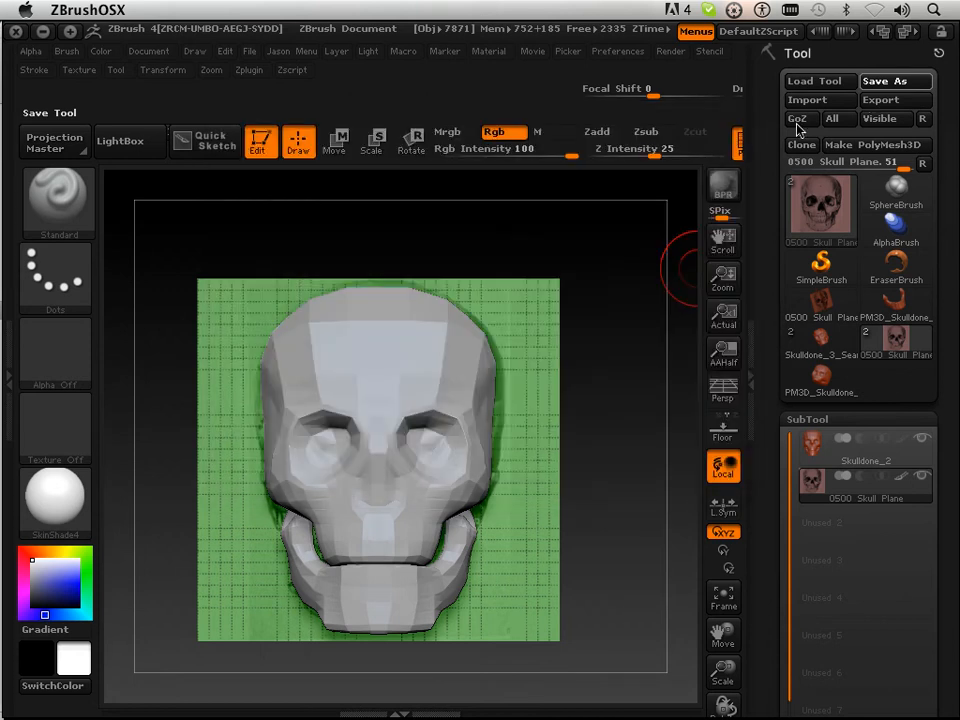
Step: Save another copy of the skull tool as Skulldone_2, overwriting the existing file
click(893, 81)
drag(499, 279, 500, 340)
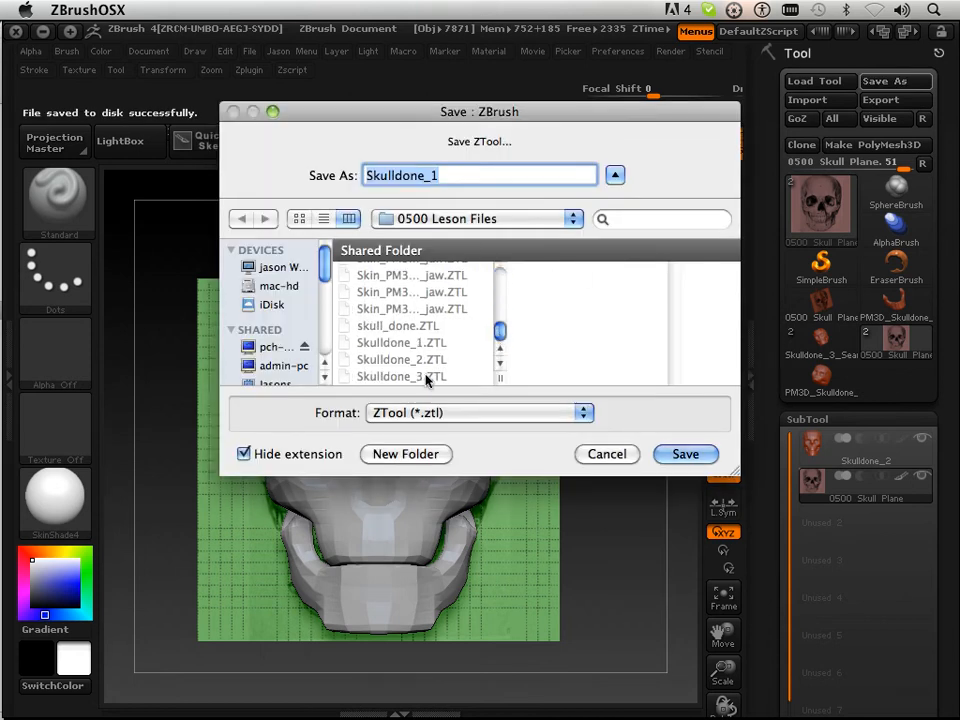
click(681, 454)
click(641, 237)
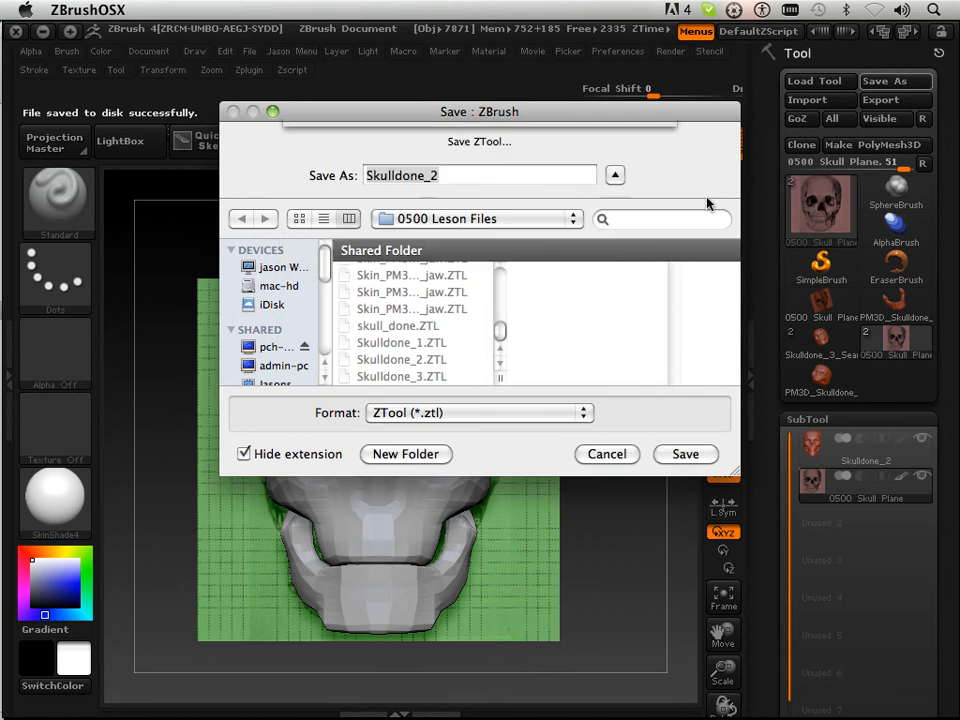
Step: Save a third copy of the skull tool as Skulldone_3, overwriting the existing file
click(869, 84)
drag(499, 272, 500, 332)
click(684, 454)
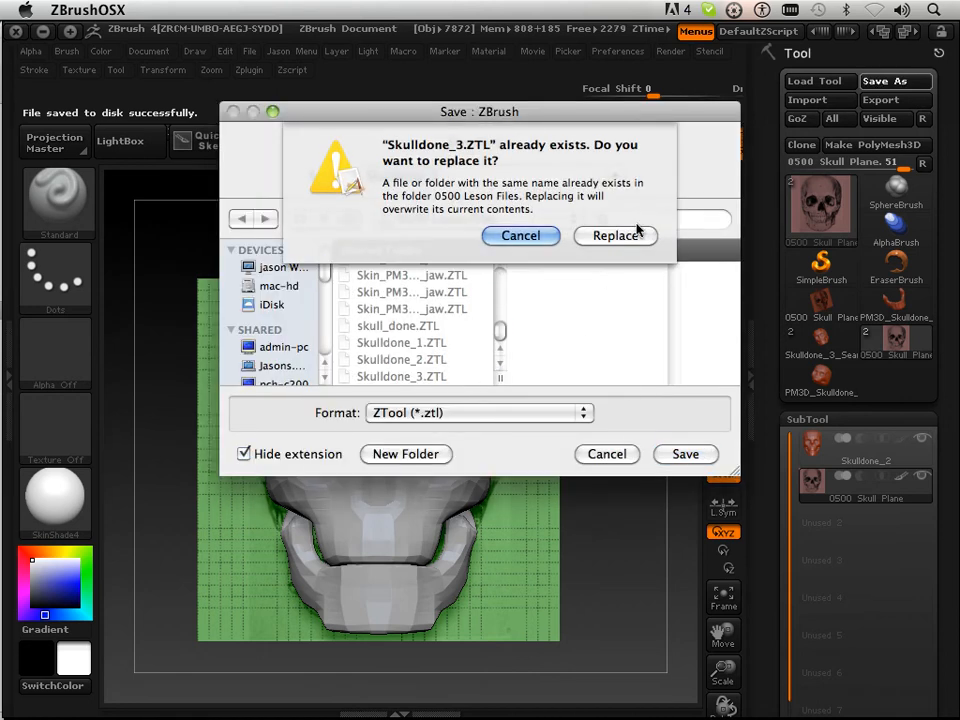
click(630, 234)
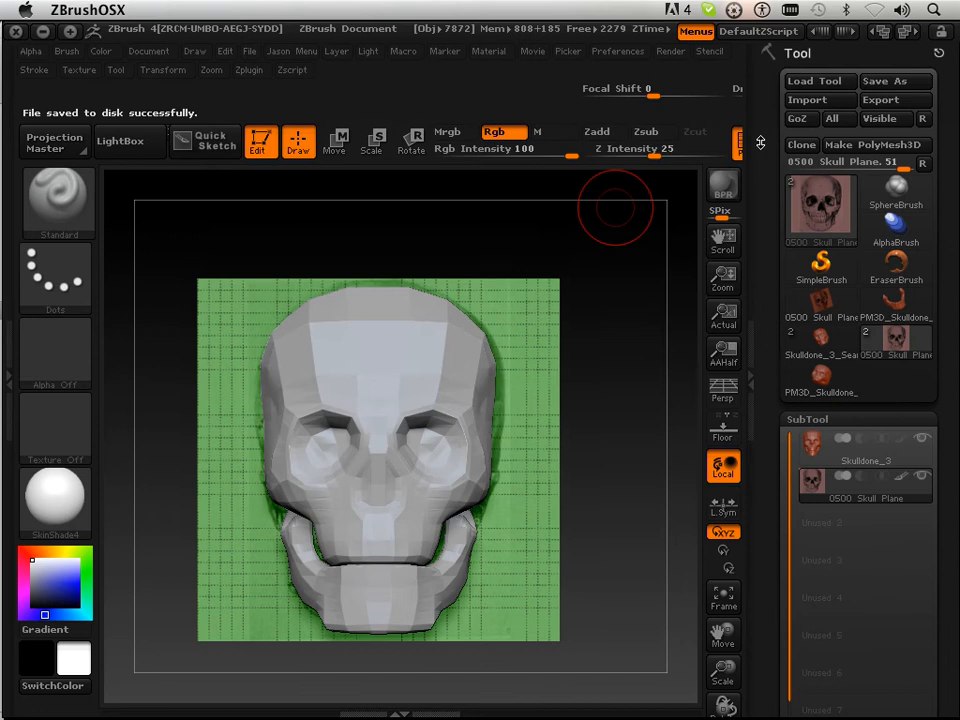
Step: Switch the active tool to a ZSphere and try to load the Human_skull_HIGH_1.ZTL tool file
drag(761, 144, 763, 131)
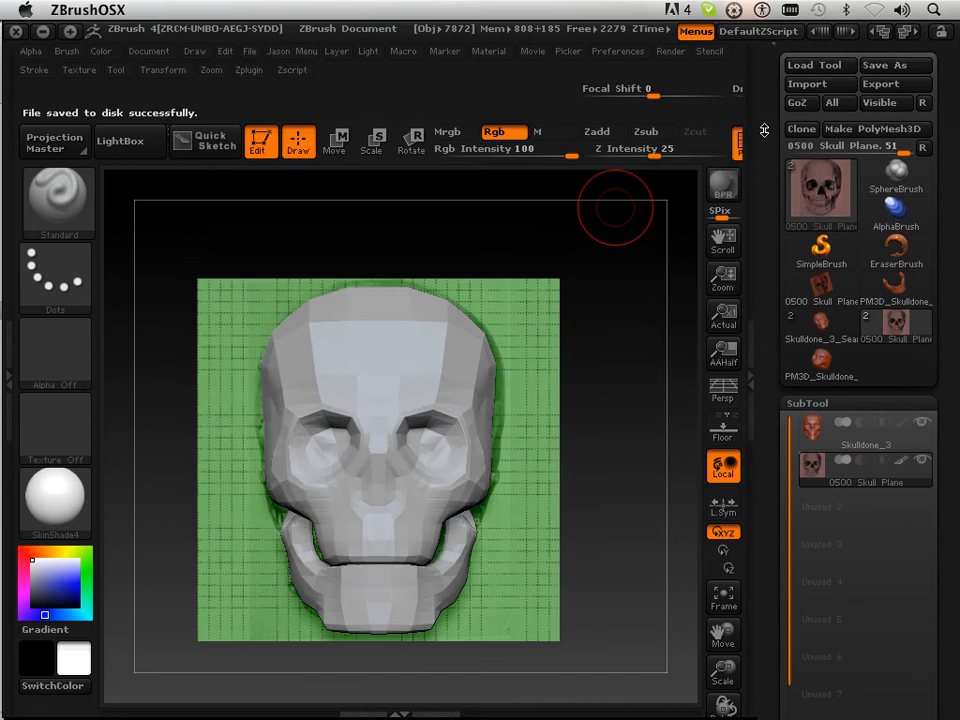
click(820, 212)
click(578, 312)
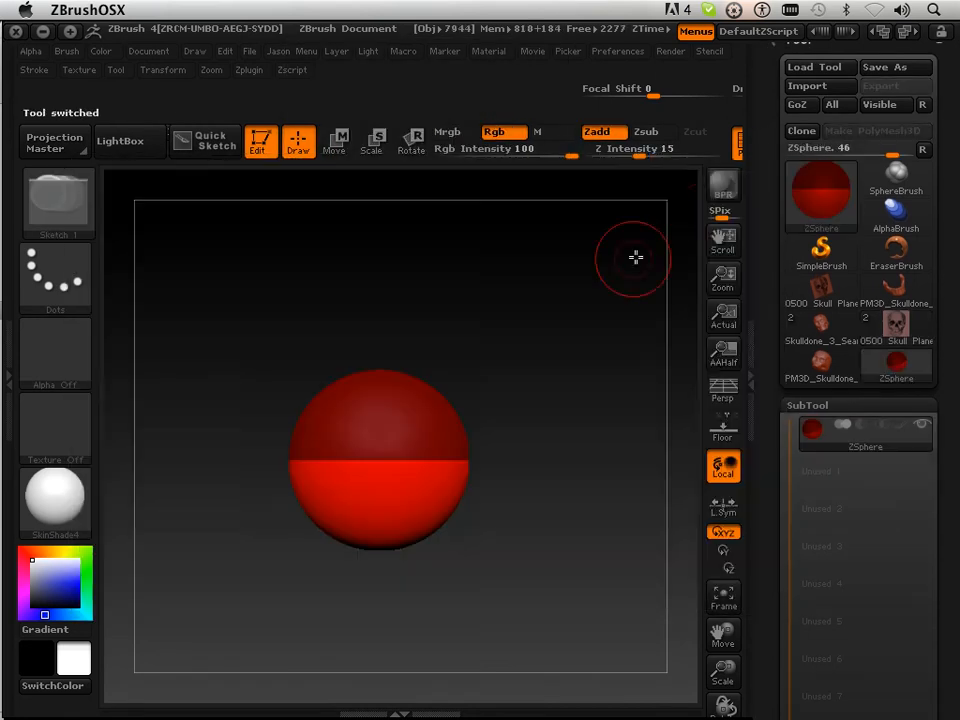
click(814, 68)
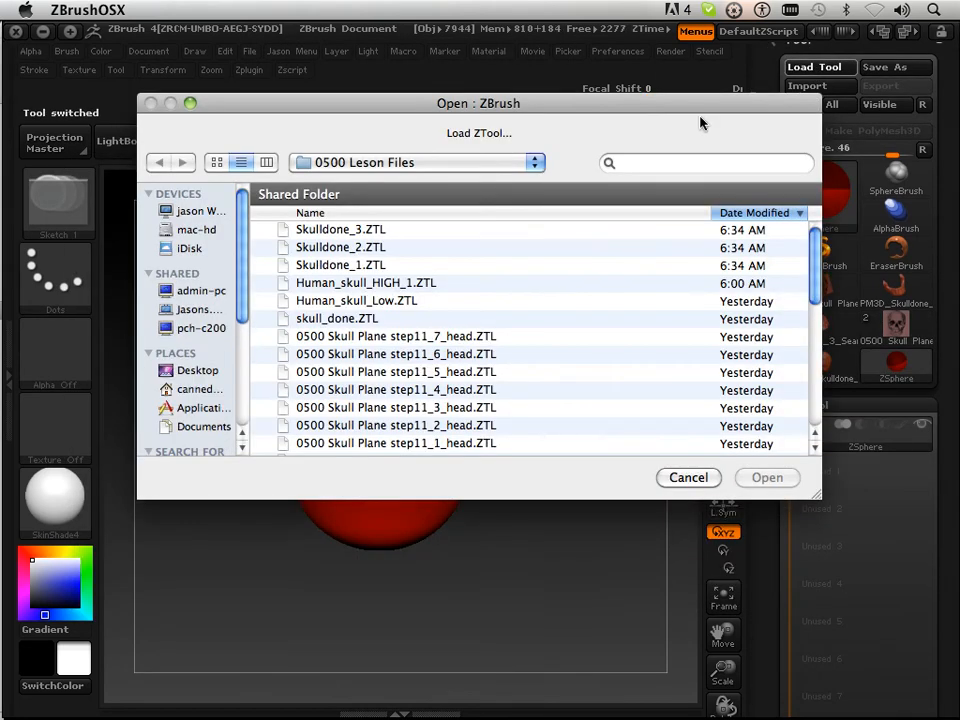
click(386, 284)
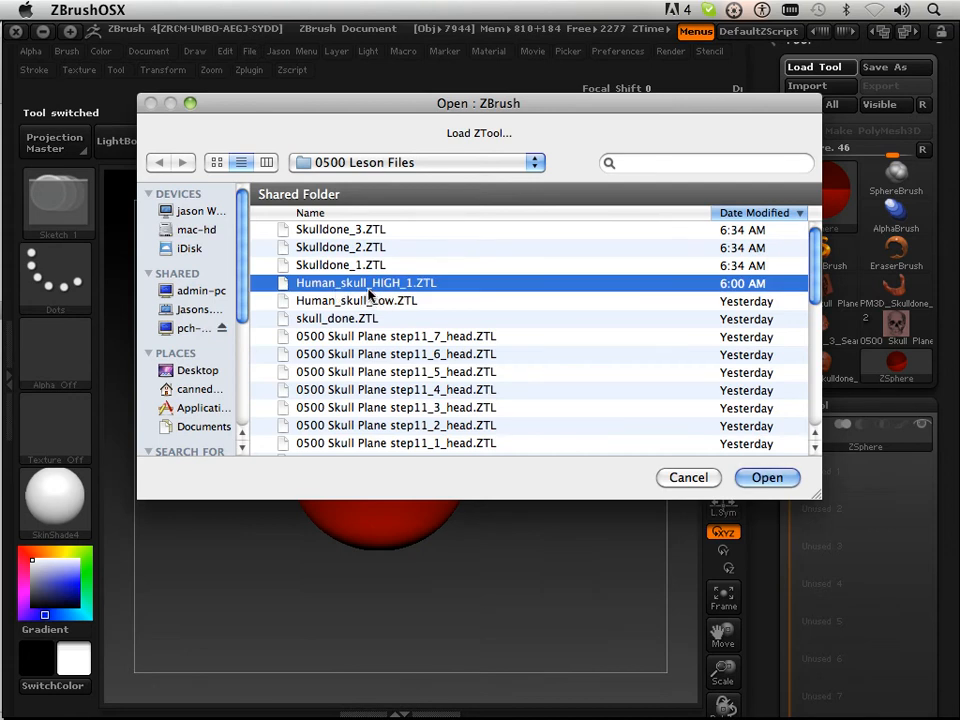
click(757, 484)
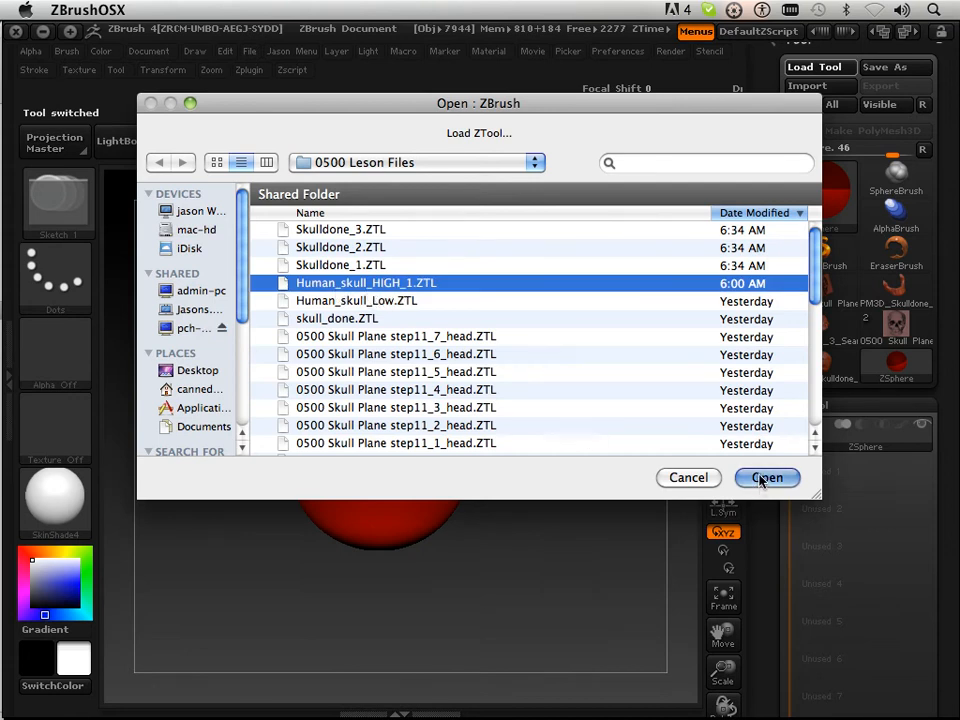
Step: Relaunch ZBrush and hide LightBox
key(super+Tab)
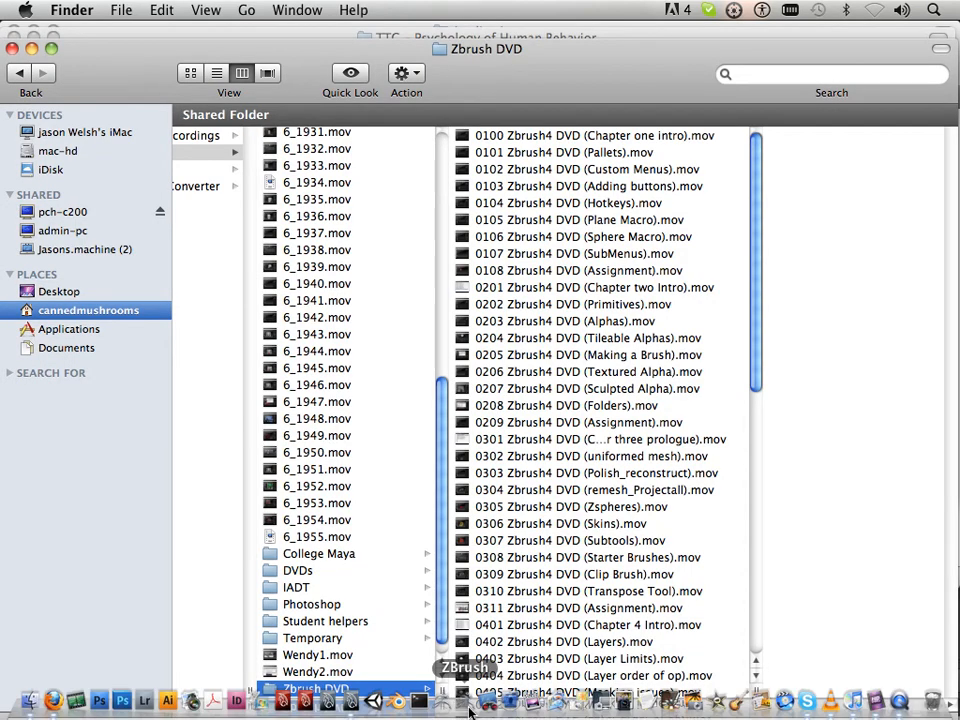
click(463, 705)
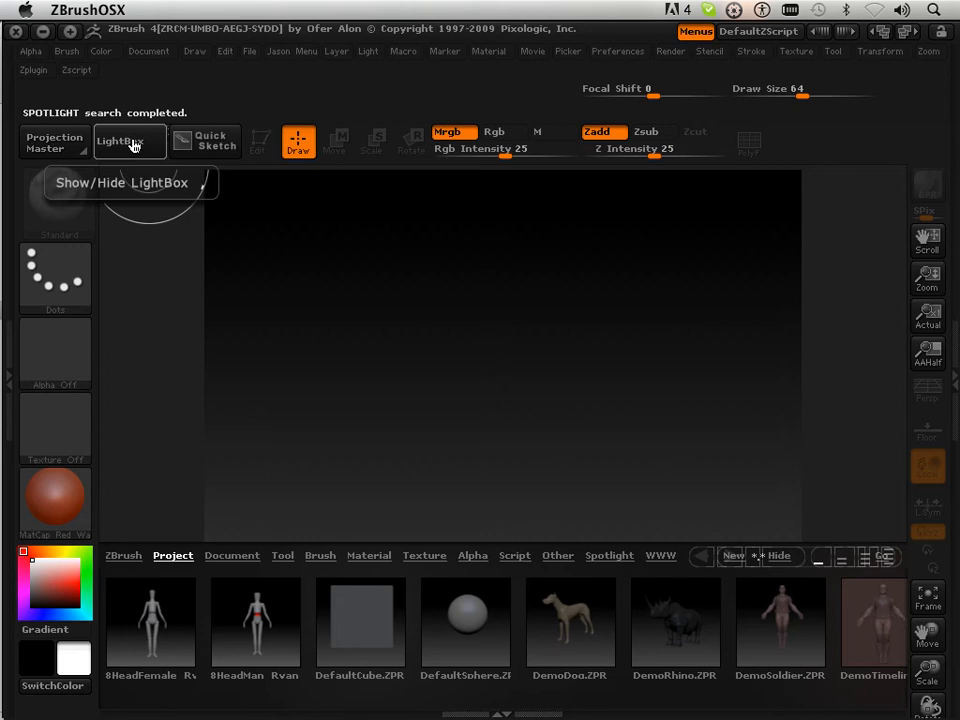
click(134, 145)
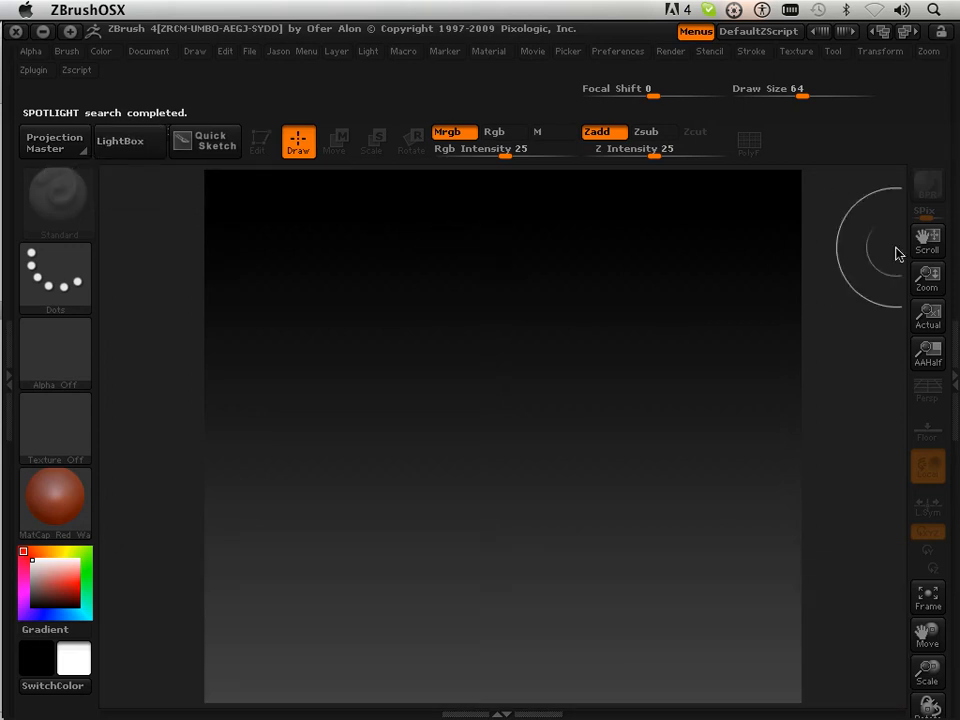
Step: Load the Skulldone_1.ZTL tool, draw it on the canvas and put it in edit mode facing front
click(955, 271)
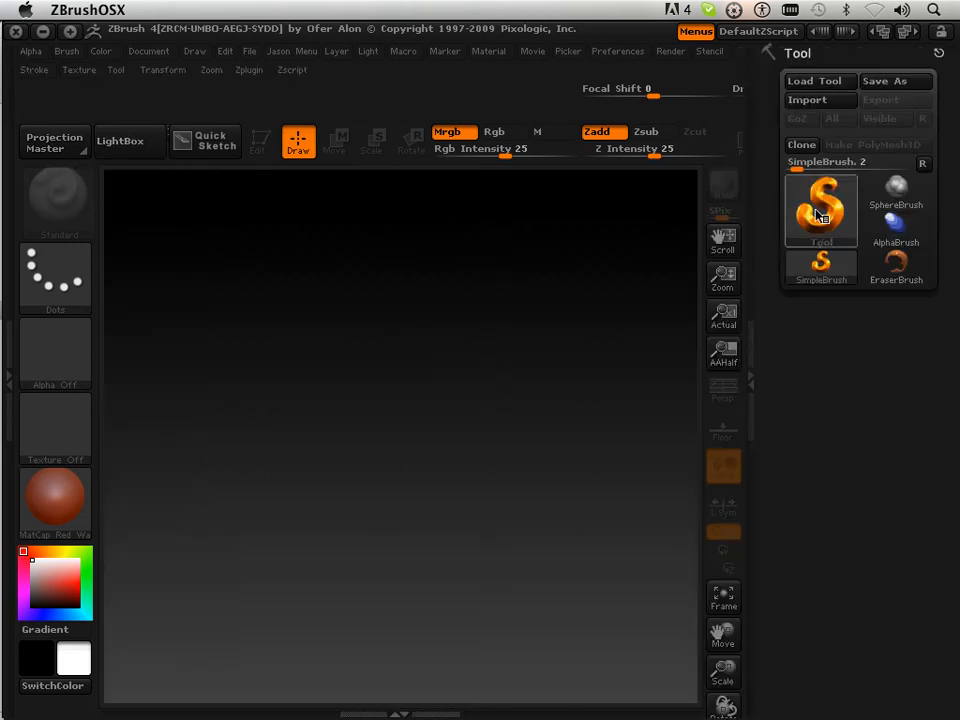
click(800, 84)
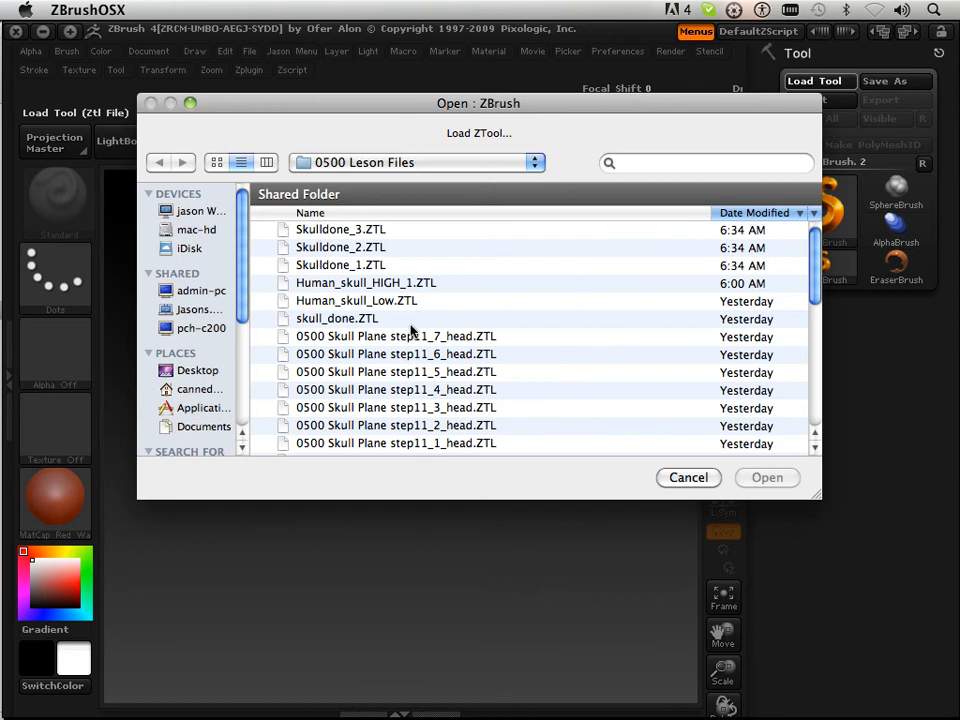
click(350, 265)
click(767, 478)
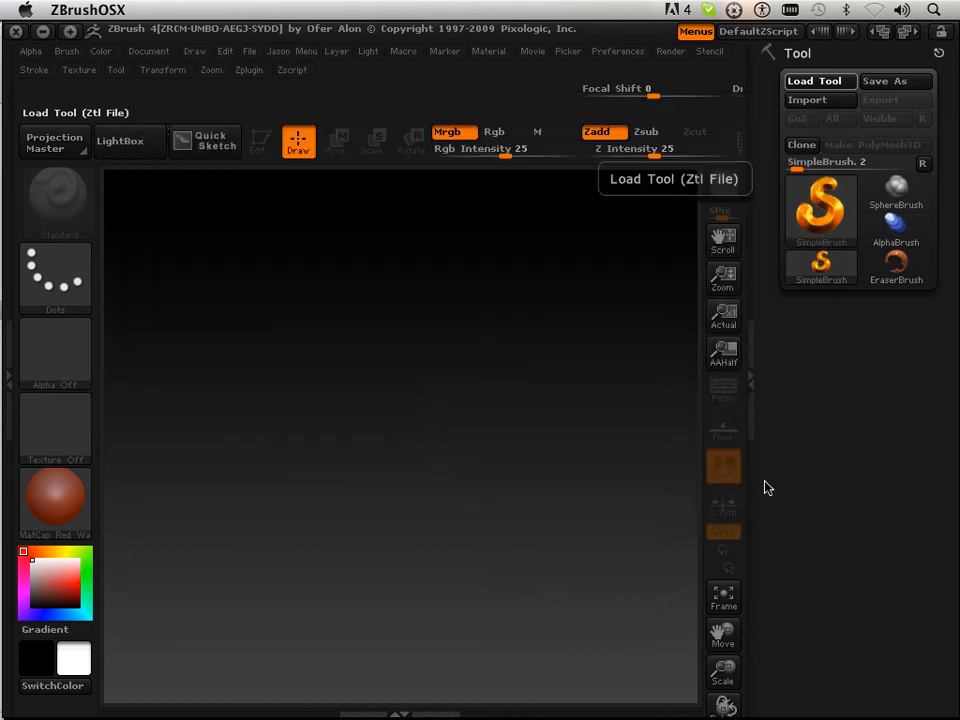
drag(405, 412, 379, 660)
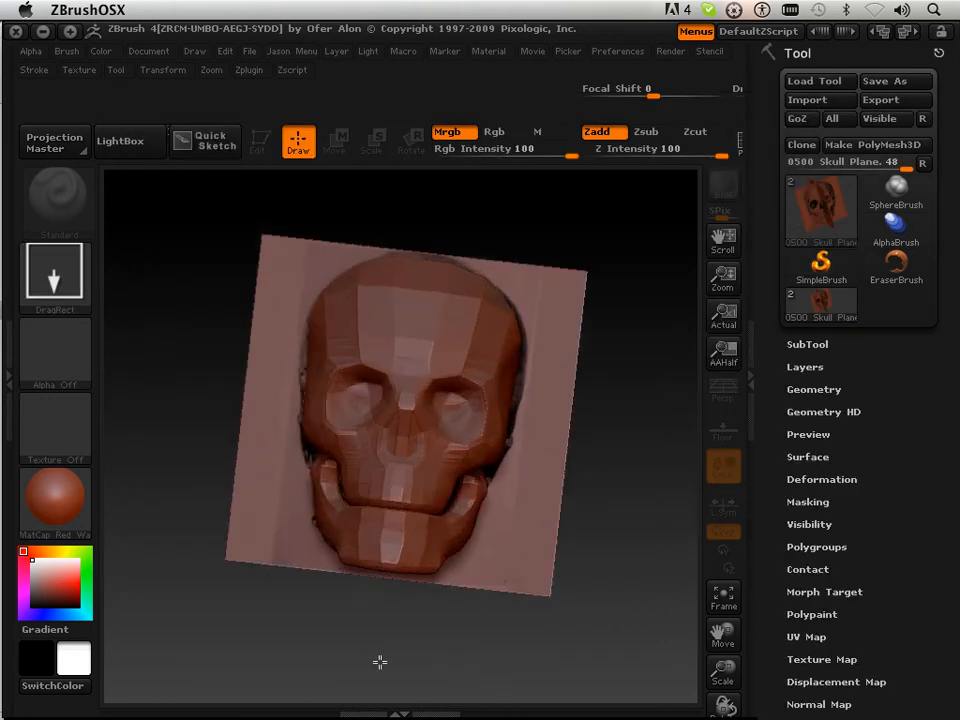
key(t)
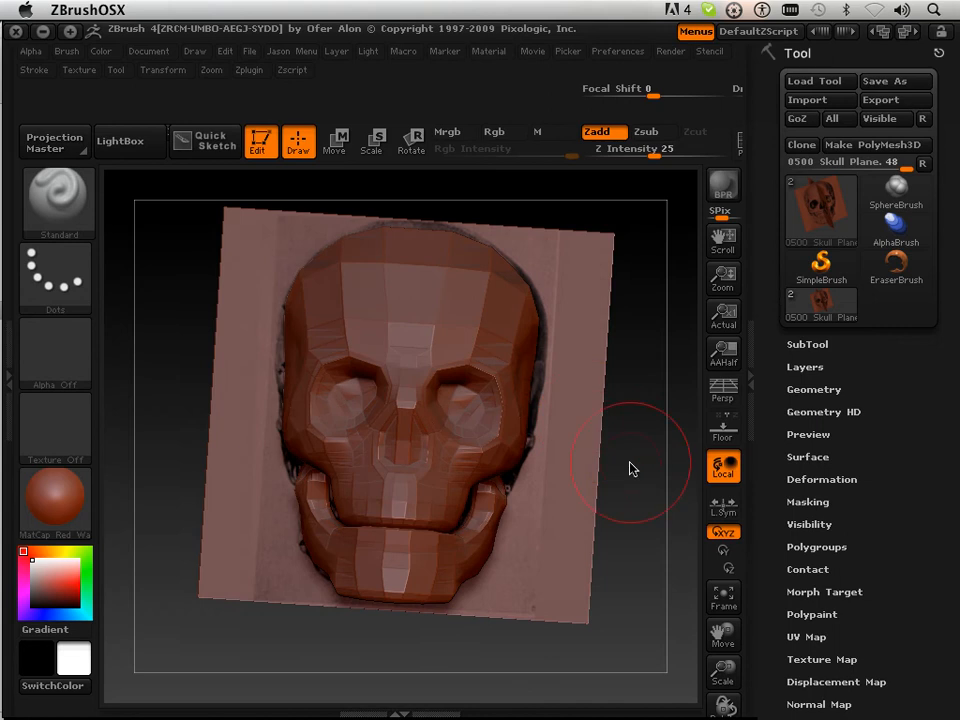
drag(628, 467, 597, 491)
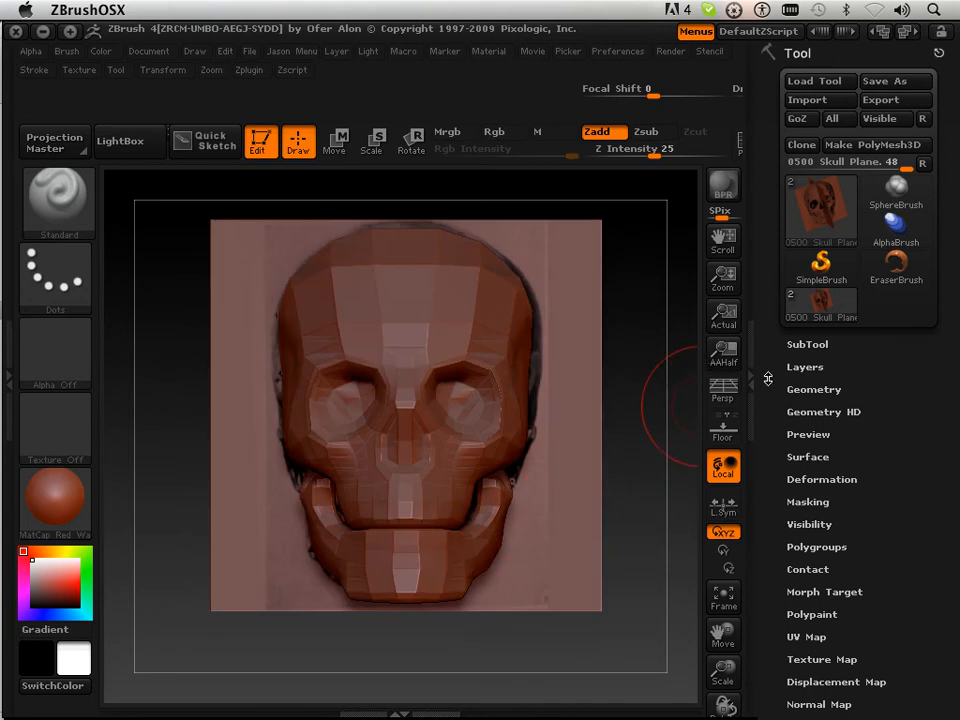
Step: Select the Skulldone_1 subtool in place of the 0500 Skull Plane
drag(780, 381, 775, 307)
drag(641, 308, 641, 470)
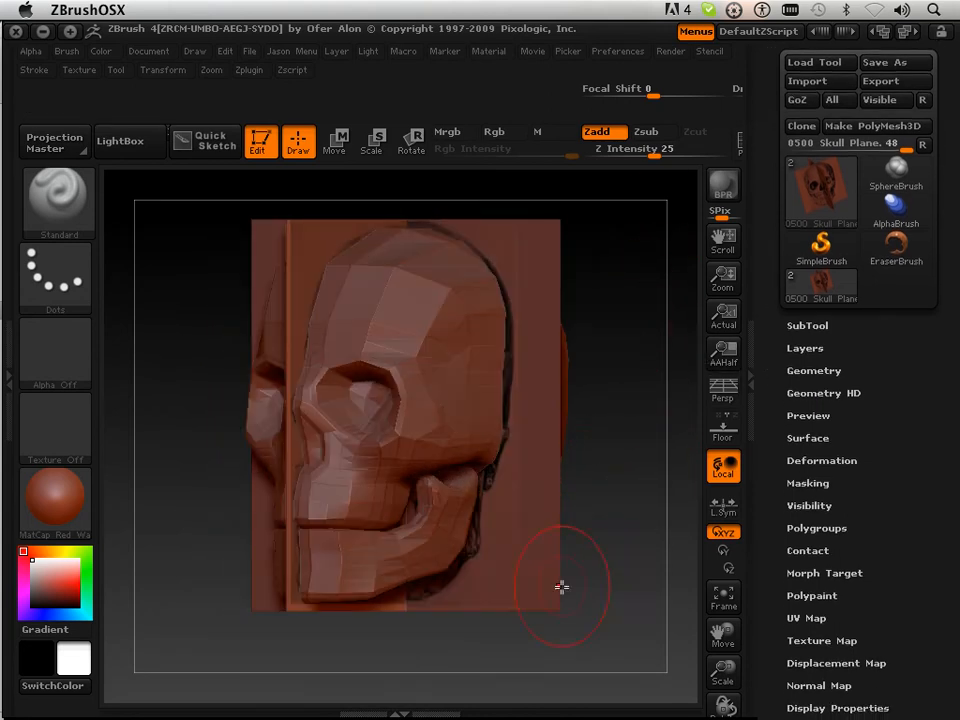
shift+drag(460, 646, 486, 649)
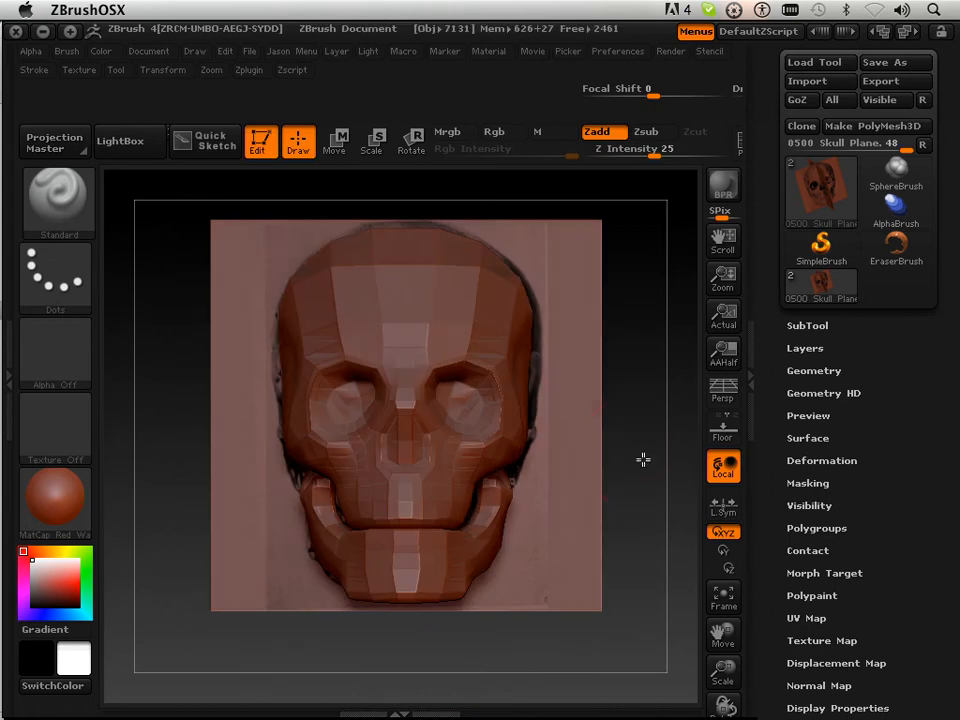
drag(643, 459, 648, 461)
drag(772, 344, 767, 379)
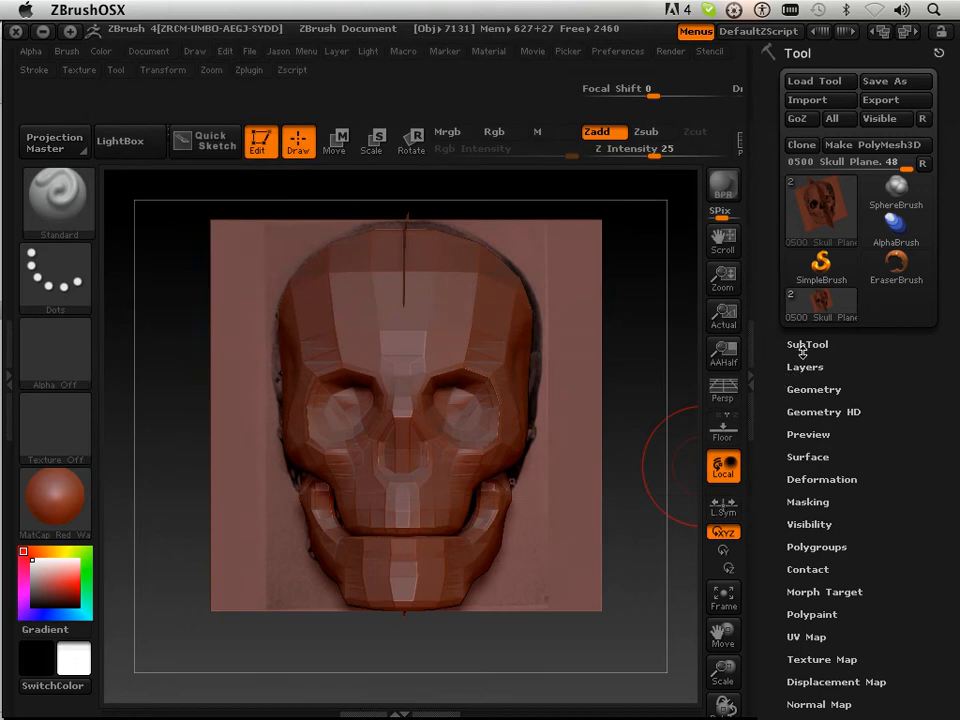
click(801, 347)
drag(774, 261, 797, 315)
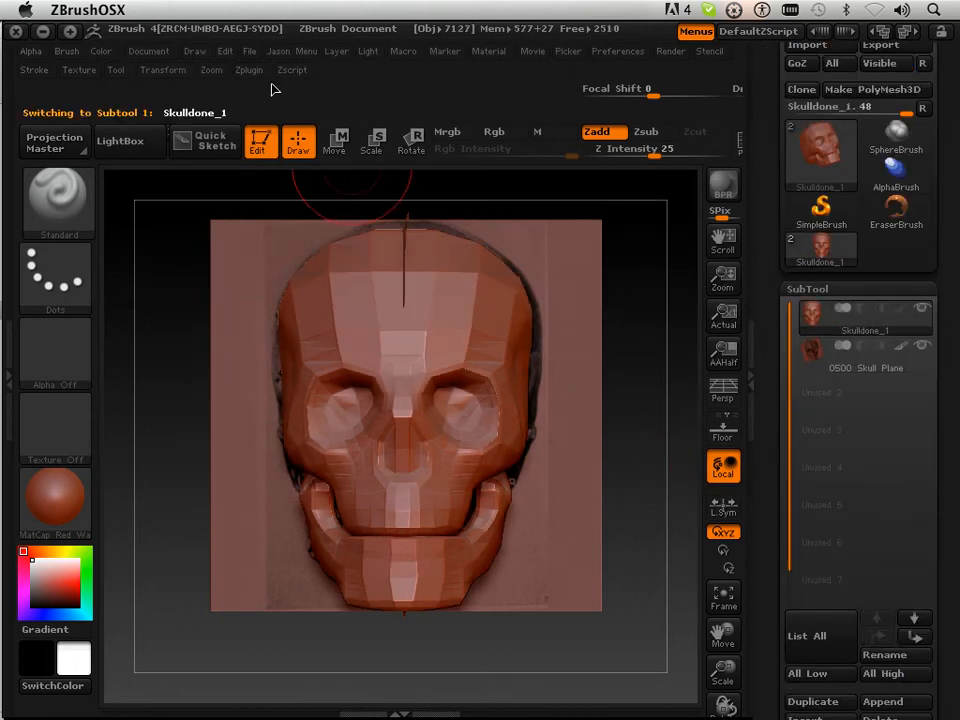
Step: Unwrap the UVs of the Skulldone_1 subtool with UV Master
click(248, 71)
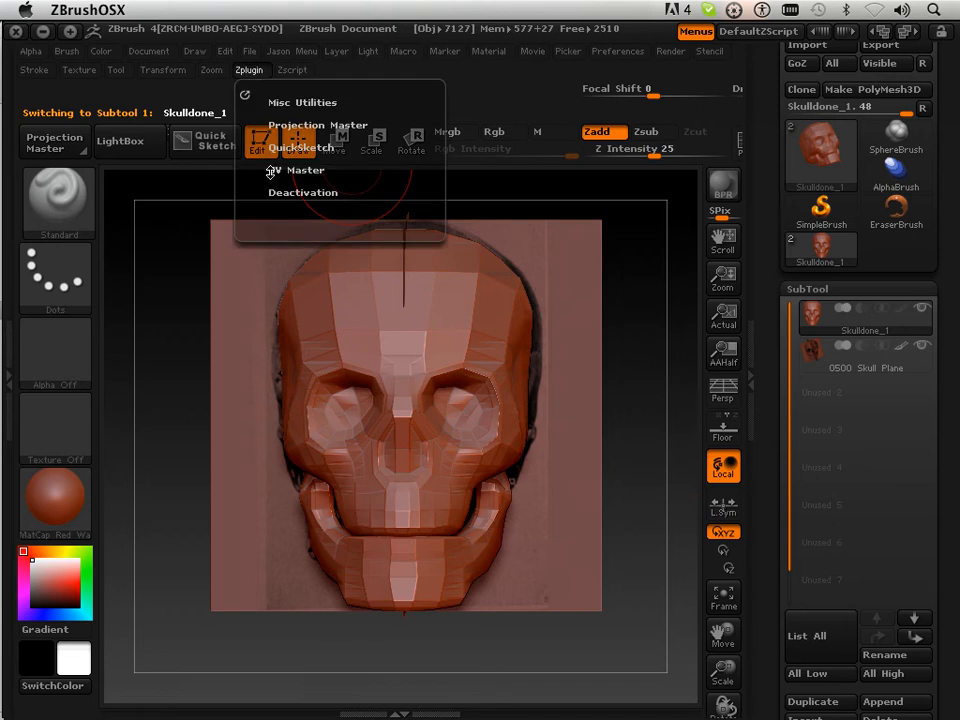
click(302, 174)
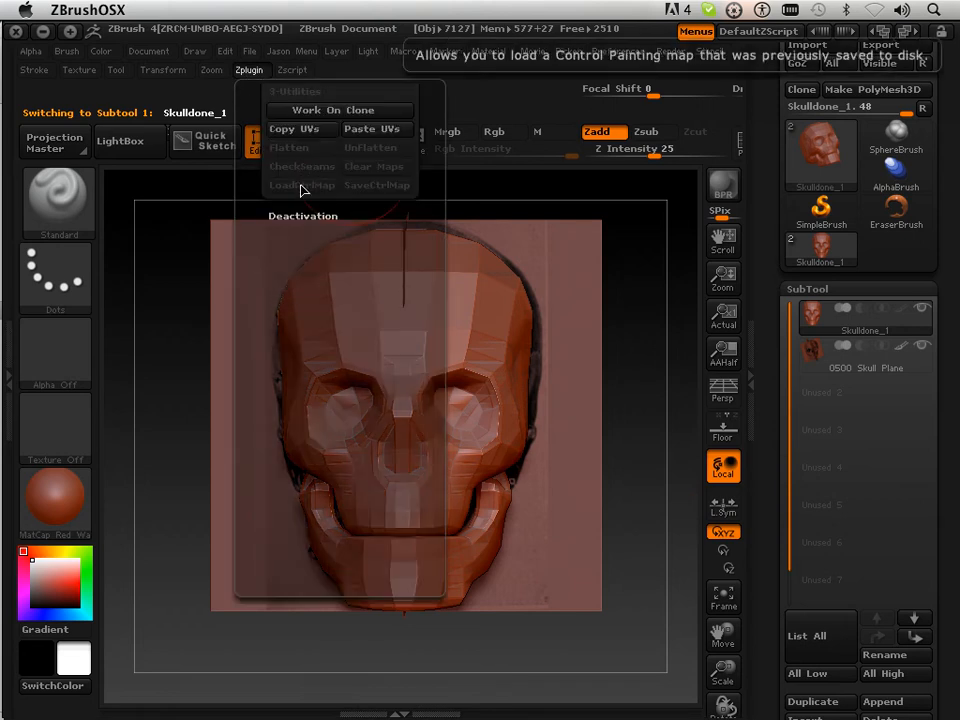
drag(257, 155, 255, 272)
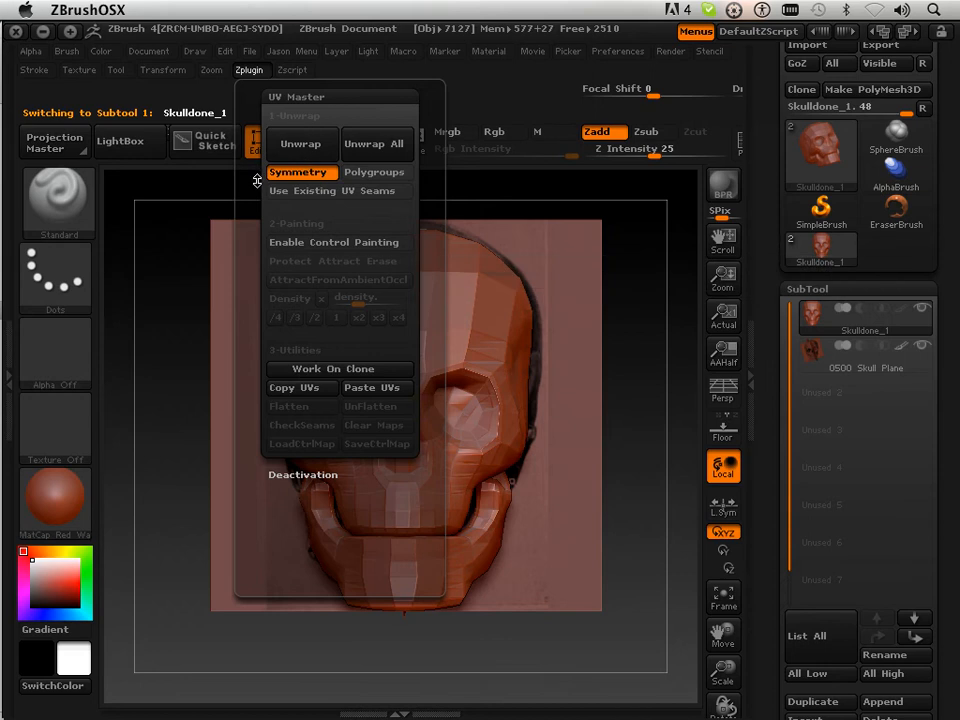
drag(257, 180, 257, 212)
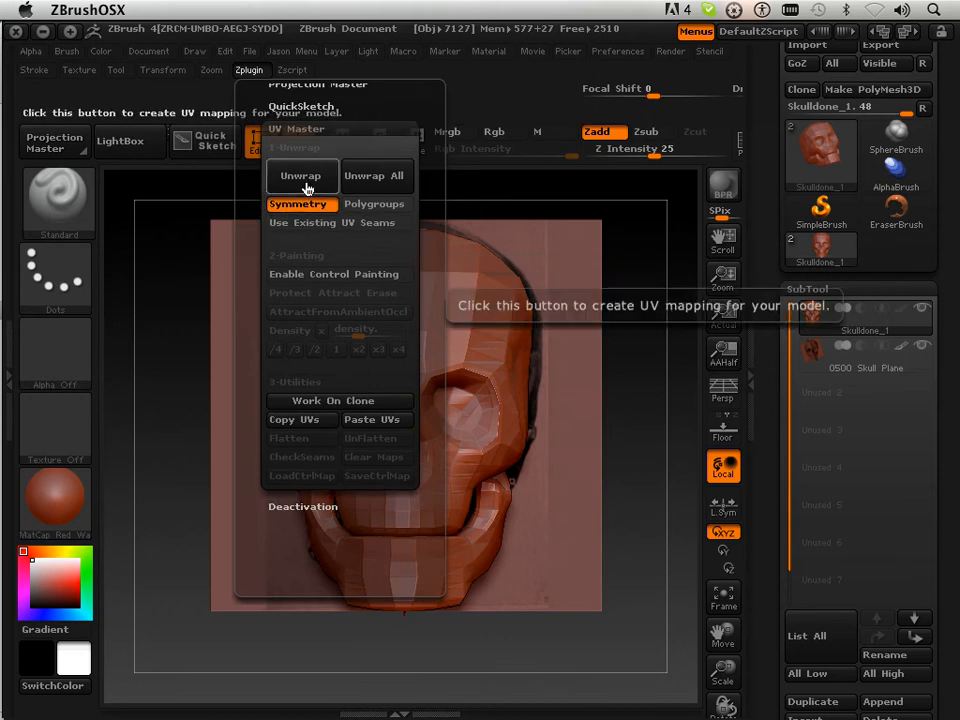
click(303, 178)
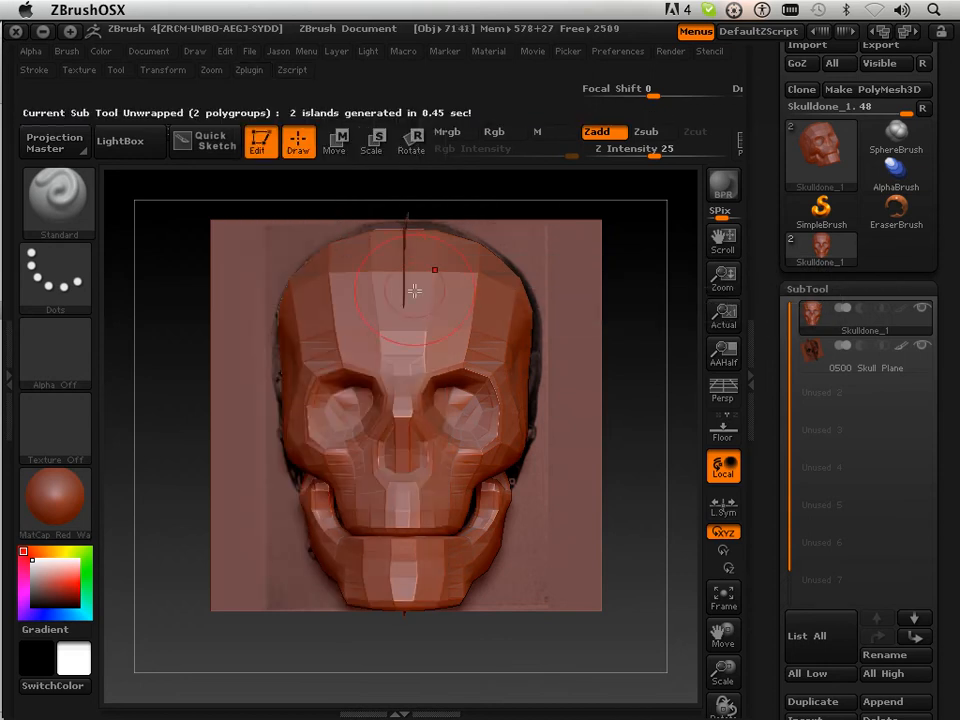
Step: Create a new texture for the Skulldone_1 subtool from its UV map
drag(764, 542, 769, 299)
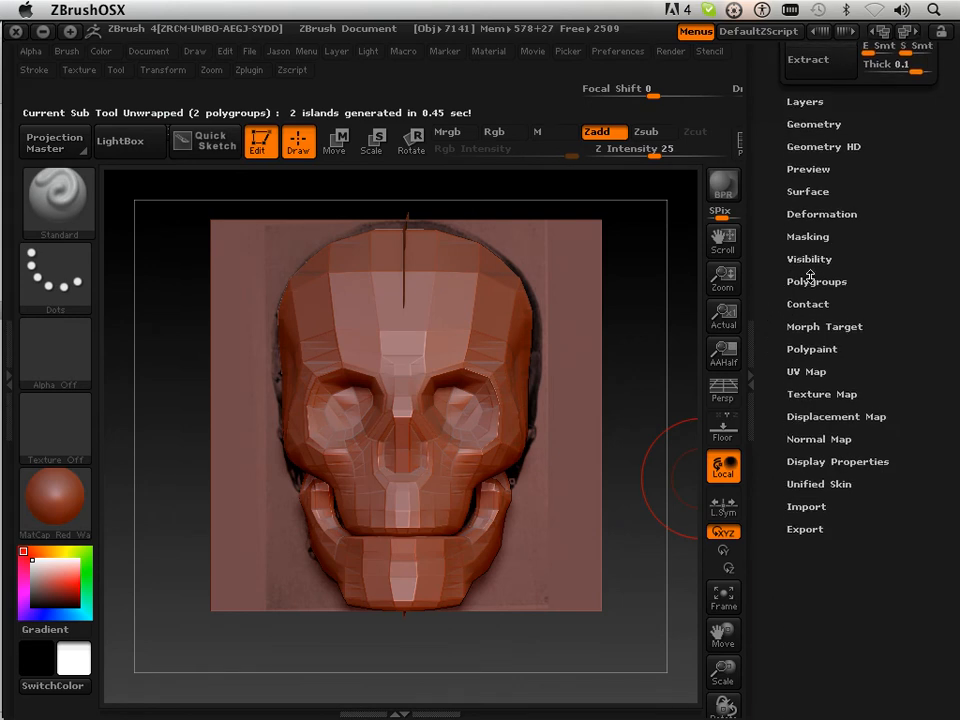
click(807, 395)
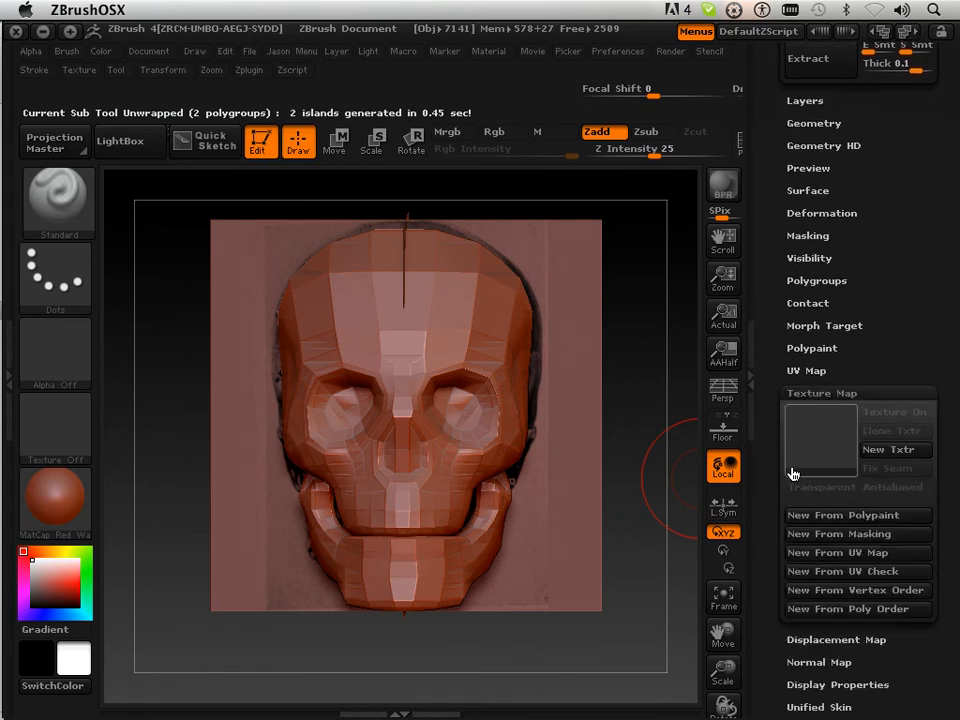
click(790, 553)
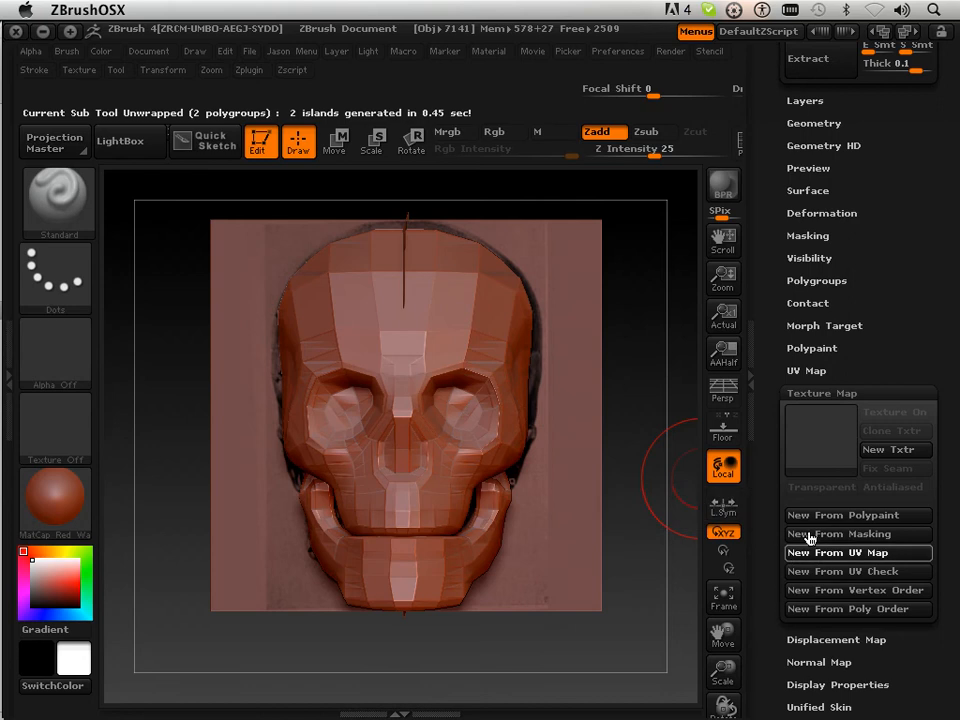
mouse_move(829, 444)
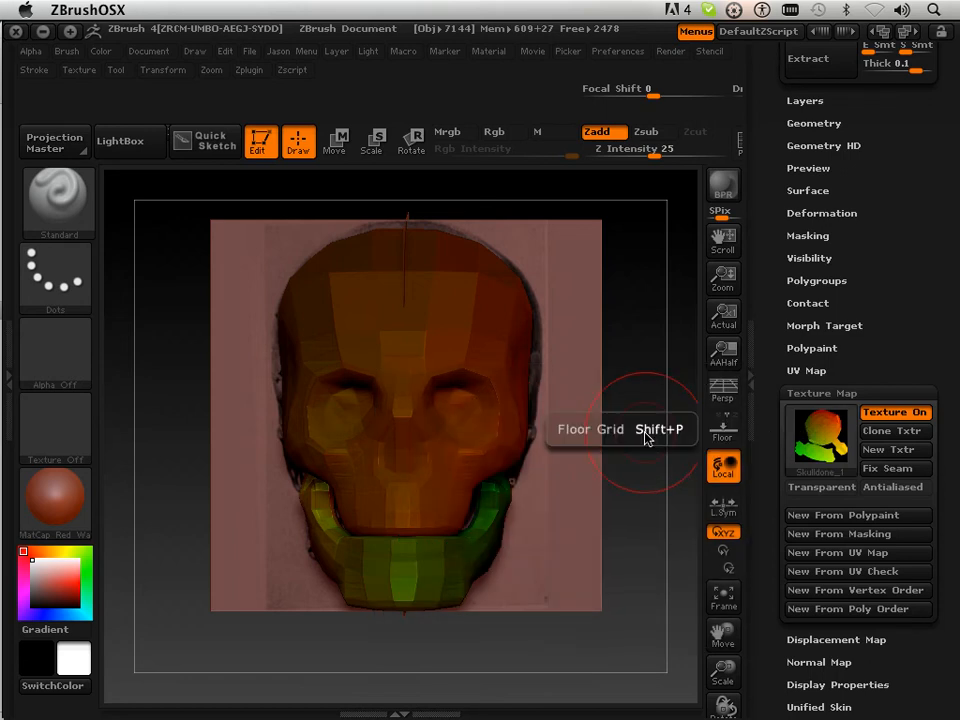
Step: Inspect the UV map texture on the skull and jaw from the front, back and underside for seam placement
mouse_move(643, 471)
mouse_down()
mouse_move(461, 537)
mouse_move(456, 422)
mouse_move(641, 471)
mouse_move(649, 486)
mouse_move(645, 470)
mouse_up()
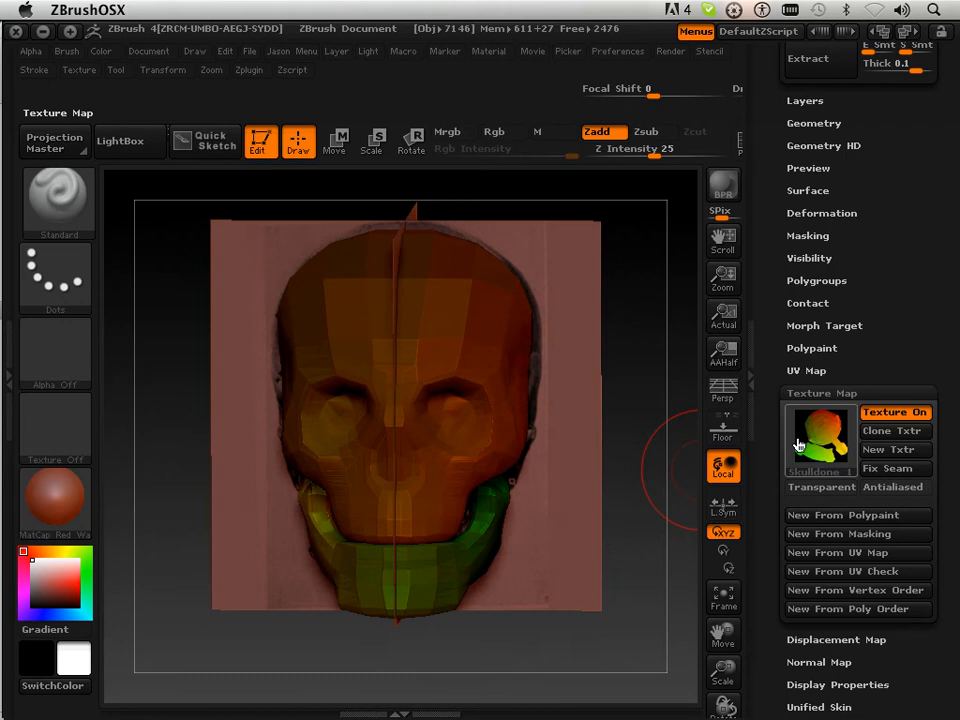
drag(617, 507, 475, 420)
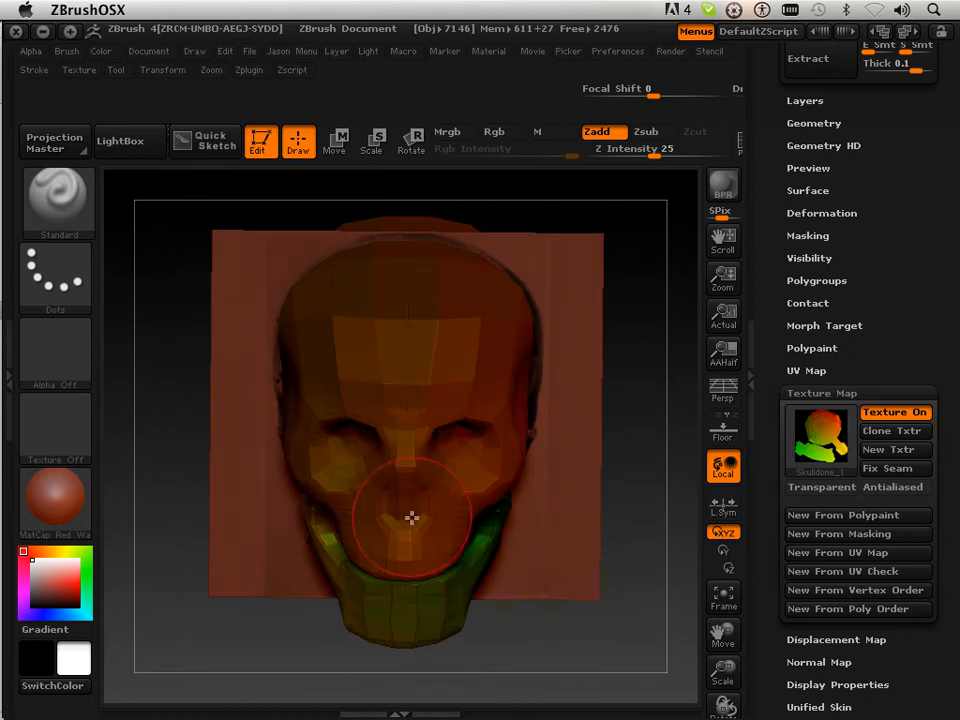
drag(641, 617, 640, 560)
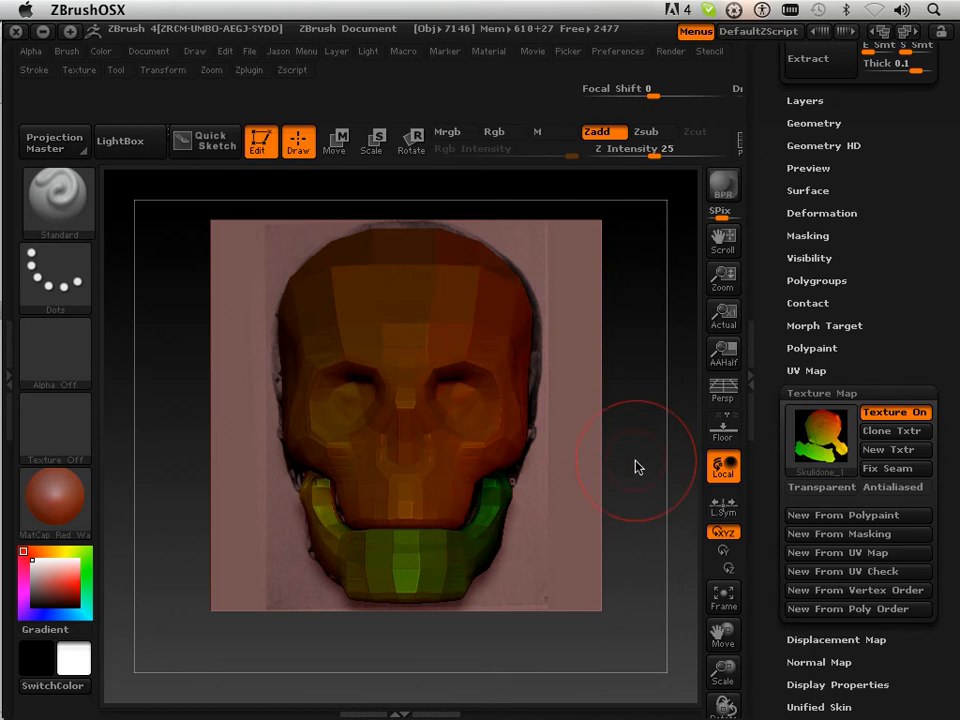
drag(636, 467, 487, 476)
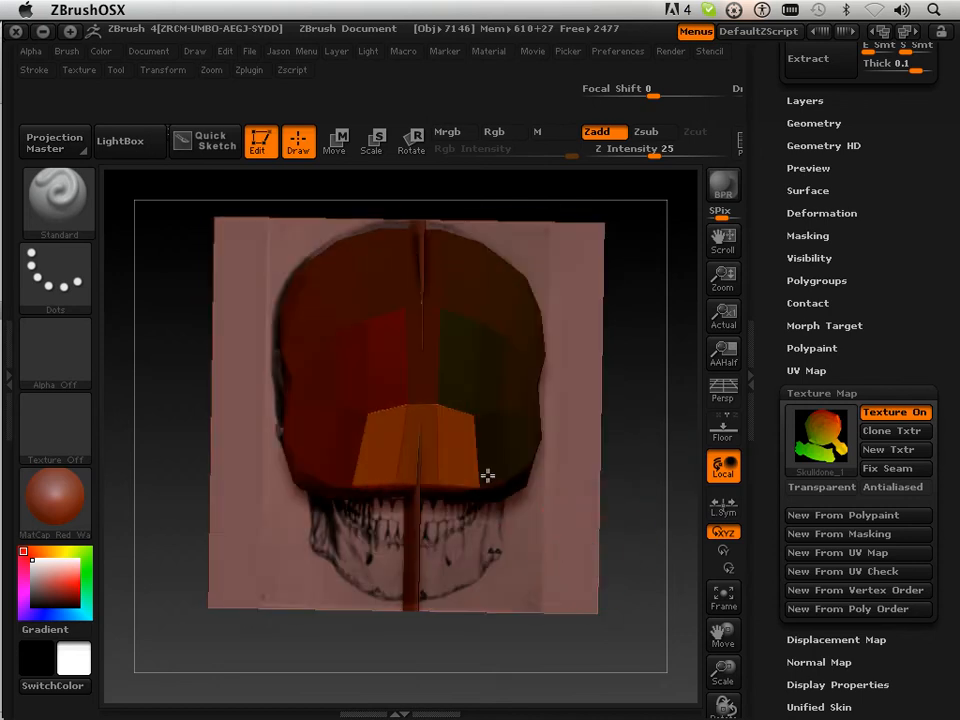
drag(609, 536, 508, 310)
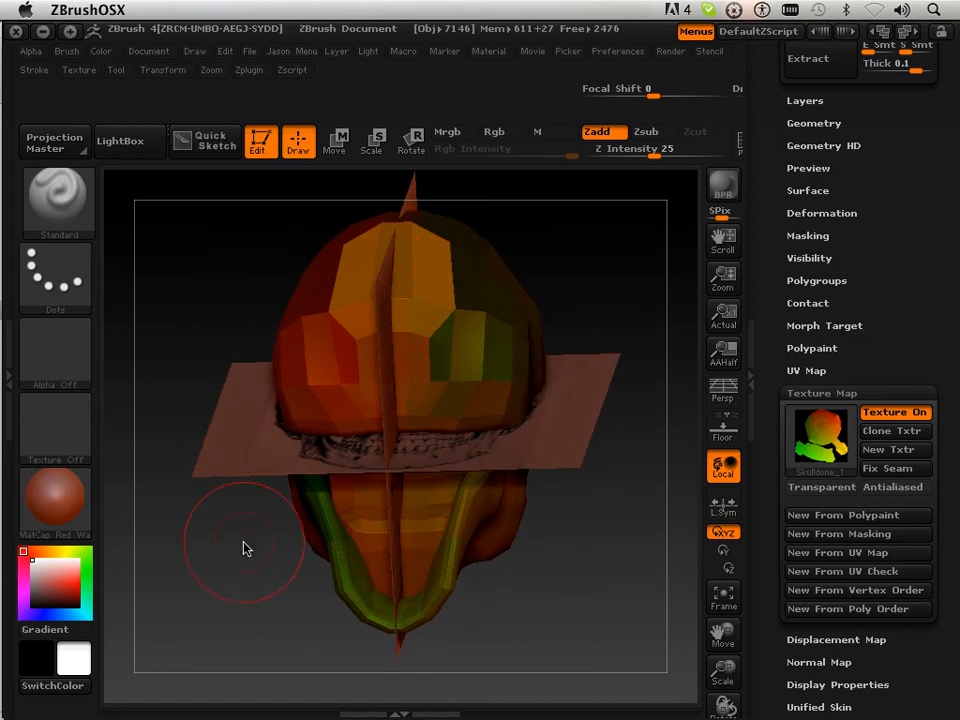
mouse_move(205, 571)
mouse_down()
mouse_move(300, 566)
mouse_move(431, 324)
mouse_move(636, 583)
mouse_move(544, 409)
mouse_move(536, 414)
mouse_up()
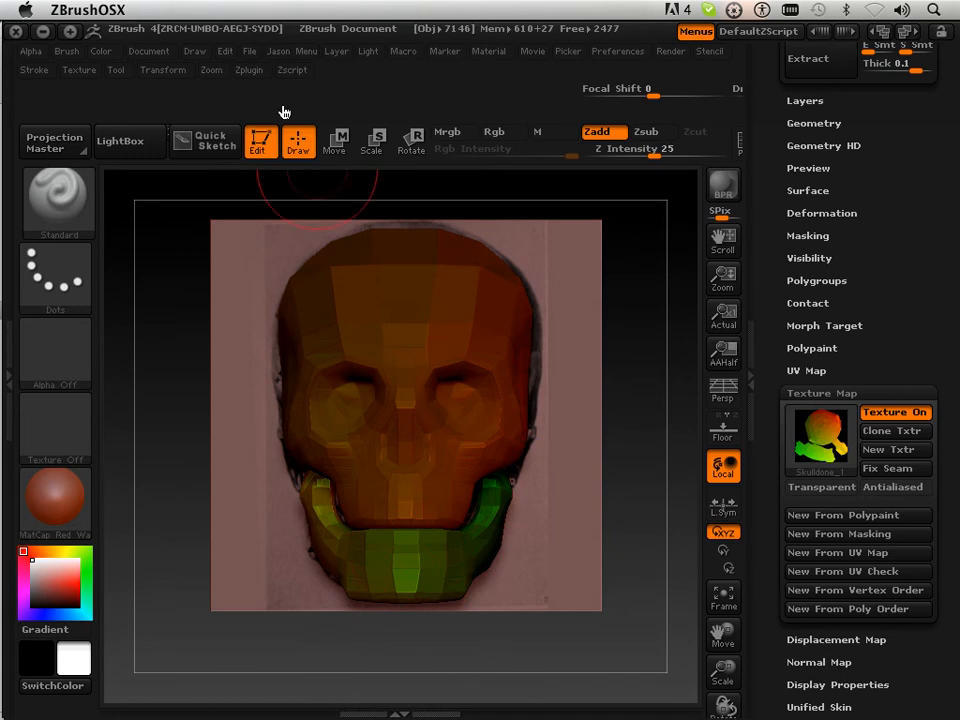
Step: Turn on Check Seams in UV Master to show the unwrap's seams on the skull
click(243, 71)
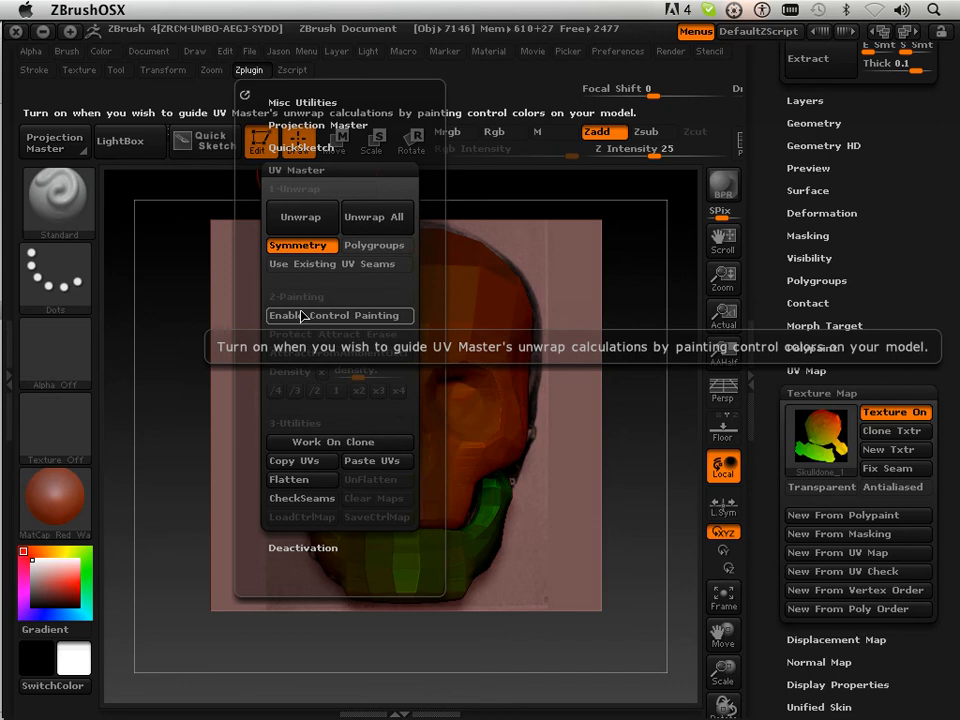
click(302, 497)
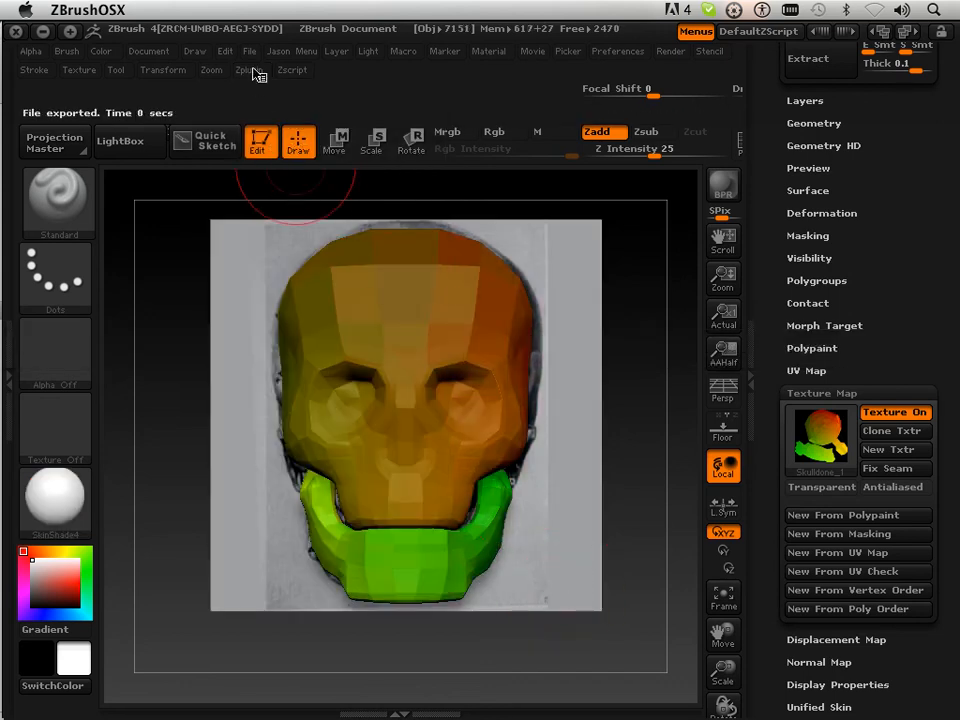
drag(597, 547, 285, 193)
Step: Turn on the Polygroups option for the UV Master unwrap, leaving Use Existing UV Seams off
click(247, 71)
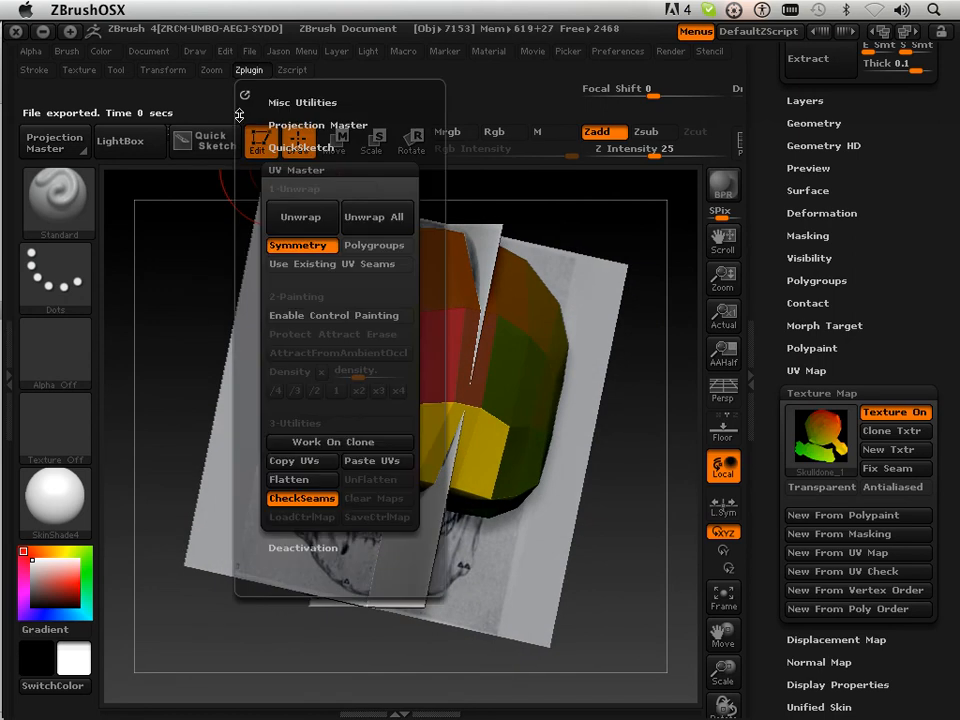
click(318, 266)
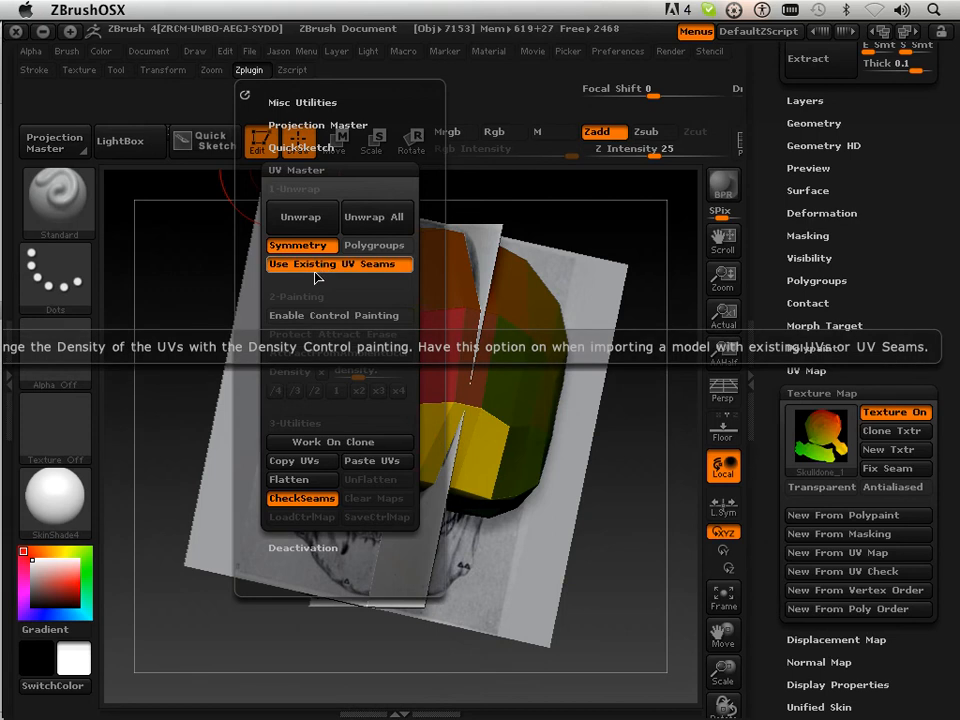
click(318, 266)
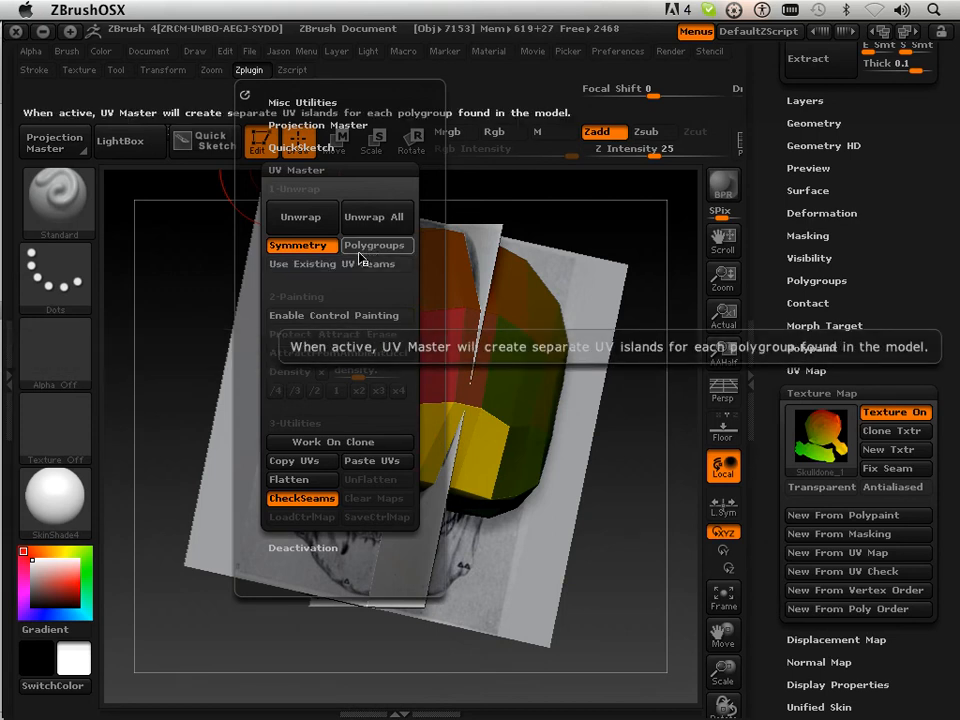
click(362, 252)
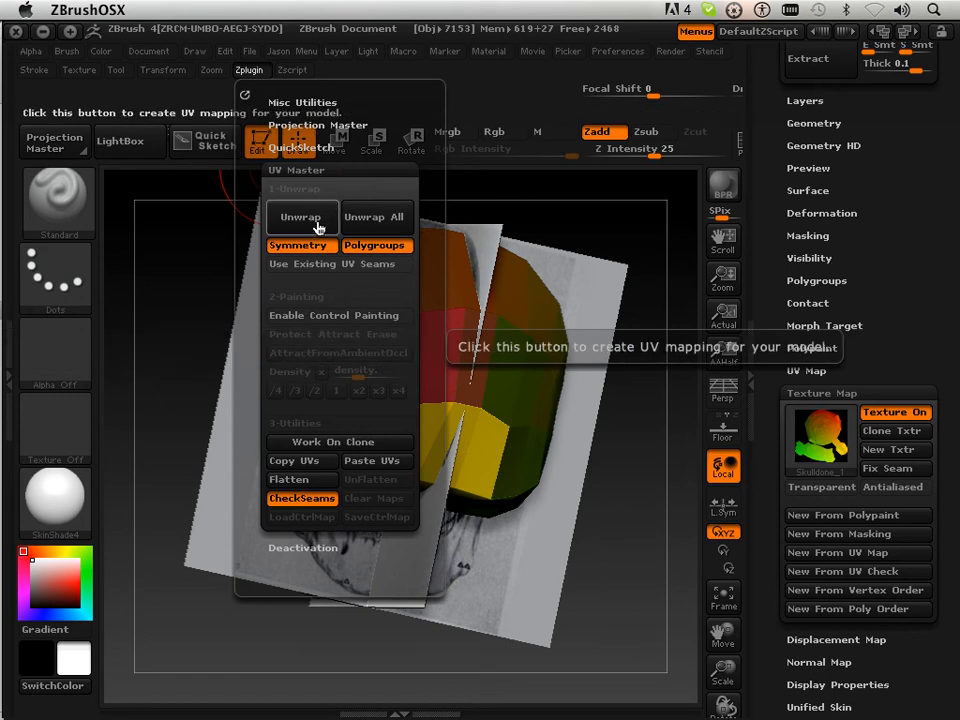
Step: Turn off the skull's texture map and examine the marked seams on the cranium, face and jaw
drag(204, 365, 373, 435)
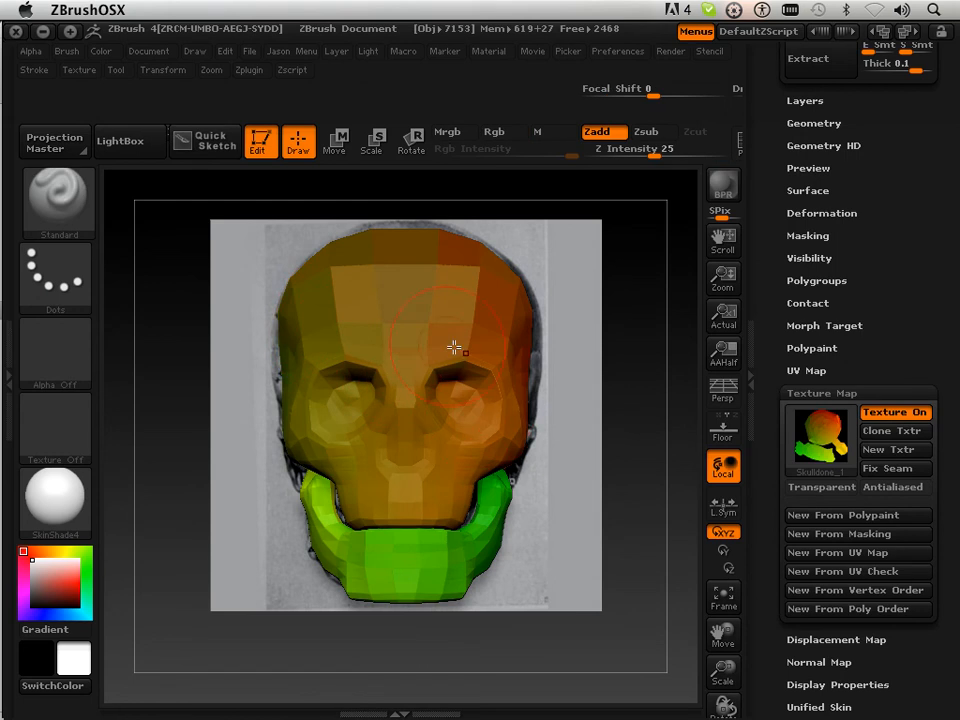
click(884, 416)
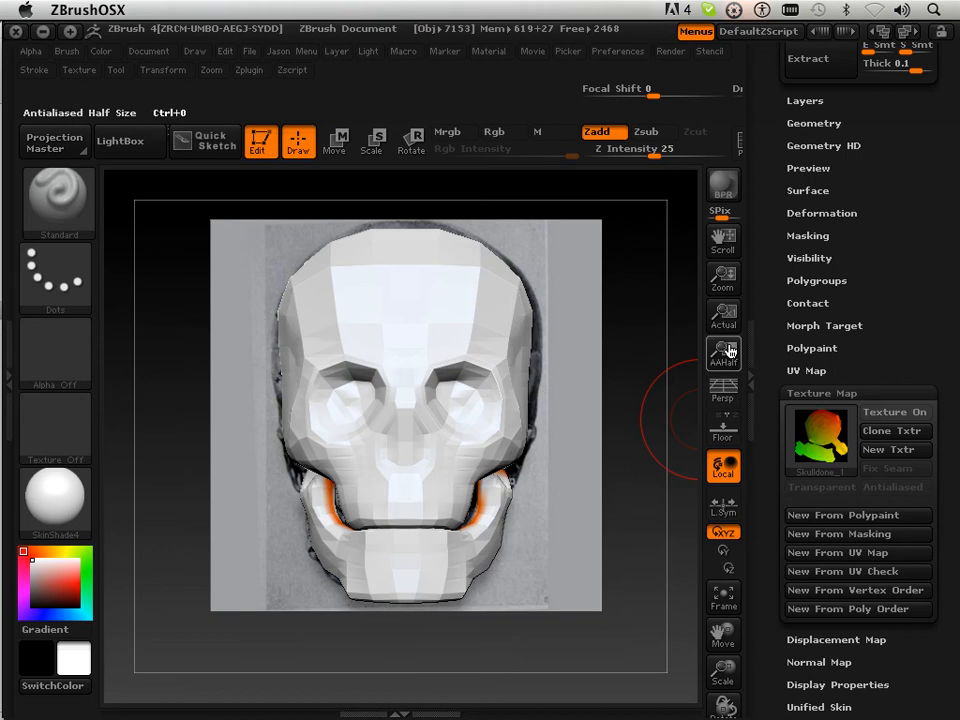
drag(622, 611, 468, 554)
drag(629, 488, 604, 330)
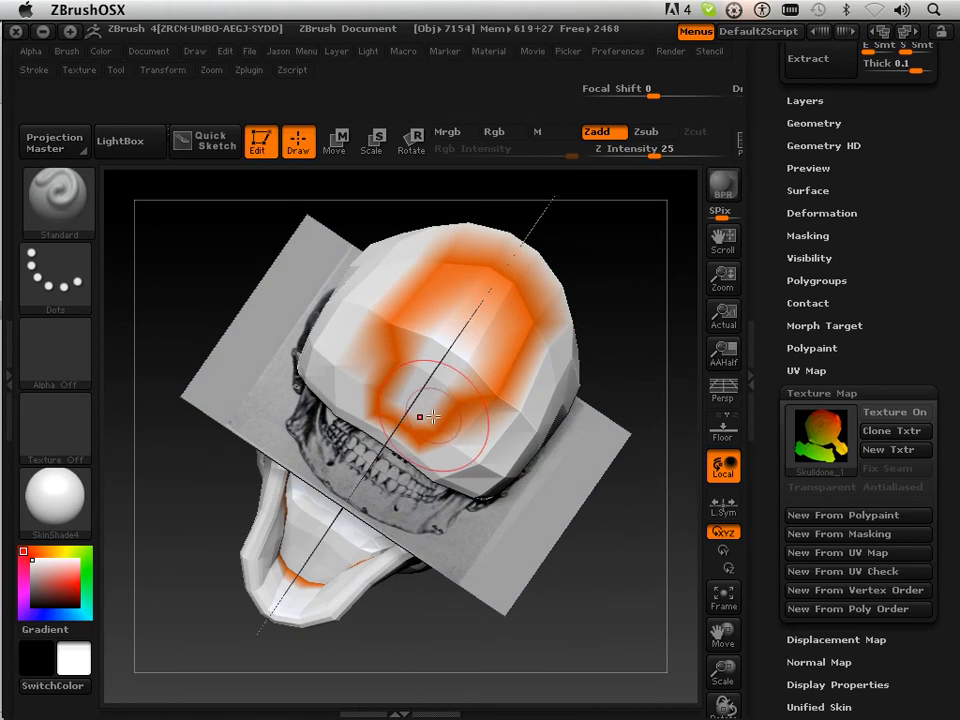
drag(640, 391, 477, 543)
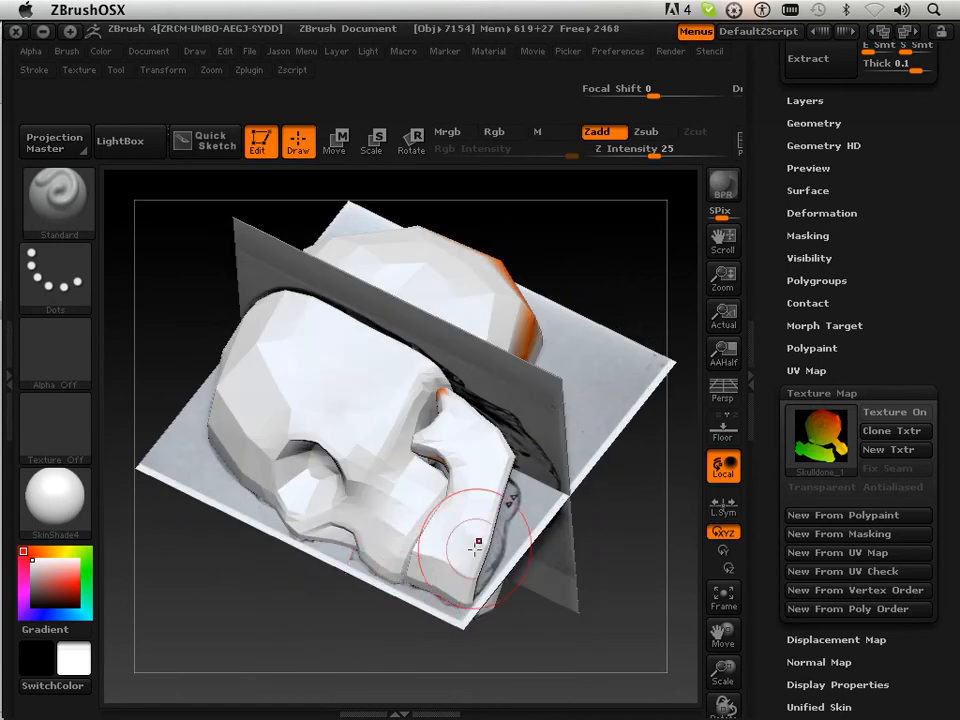
mouse_move(237, 577)
mouse_down()
mouse_move(388, 264)
mouse_move(574, 377)
mouse_move(441, 371)
mouse_move(460, 355)
mouse_up()
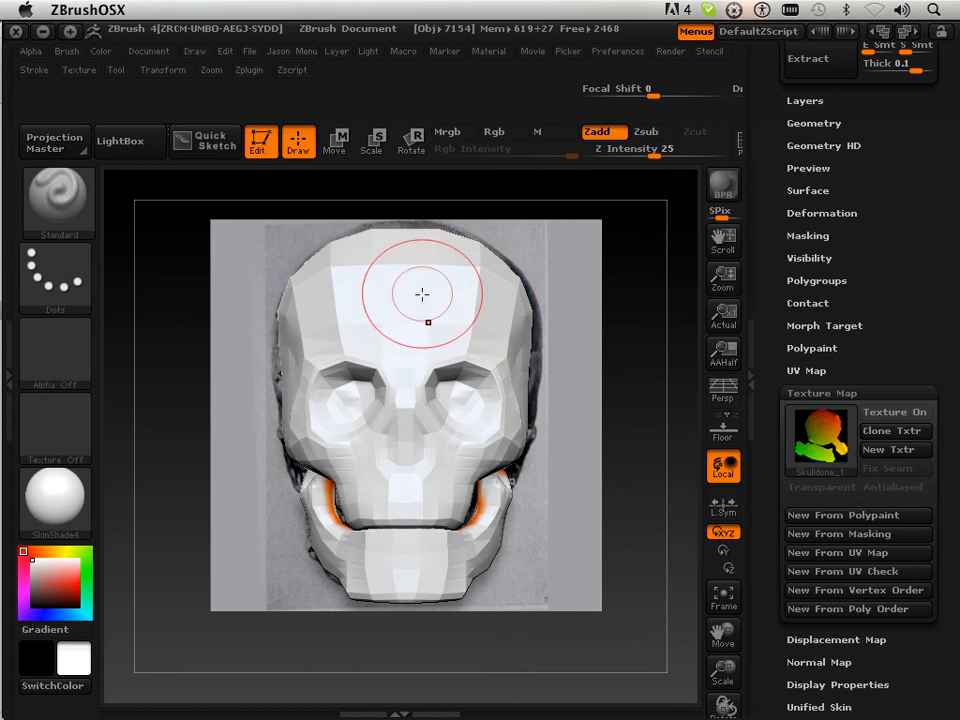
Step: Enable Control Painting in UV Master with Protect and paint a first spot on the upper jaw
click(248, 70)
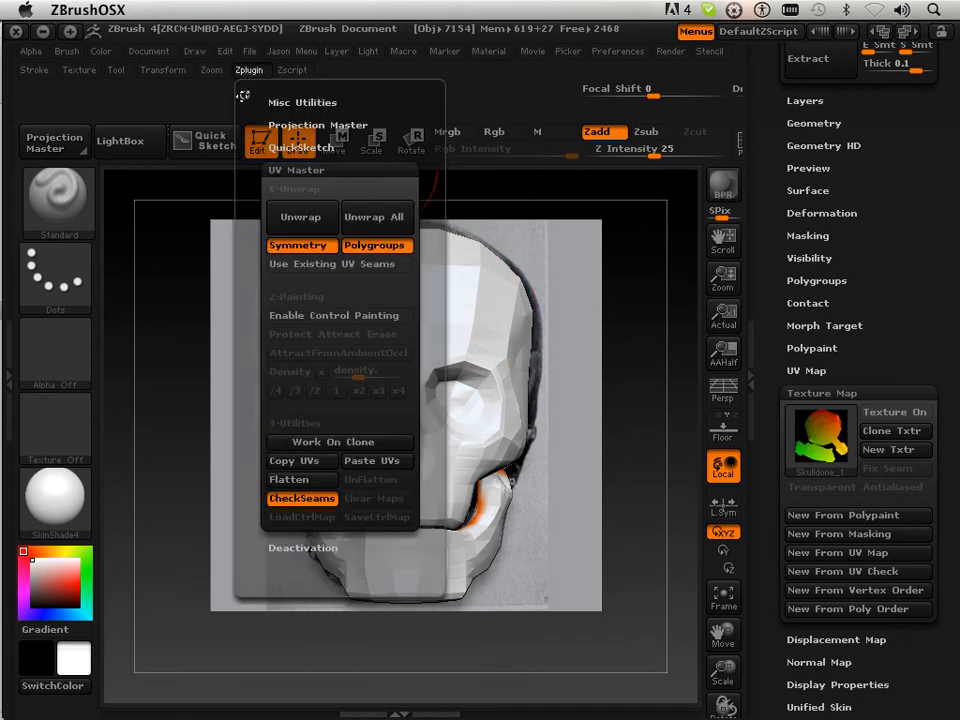
click(300, 317)
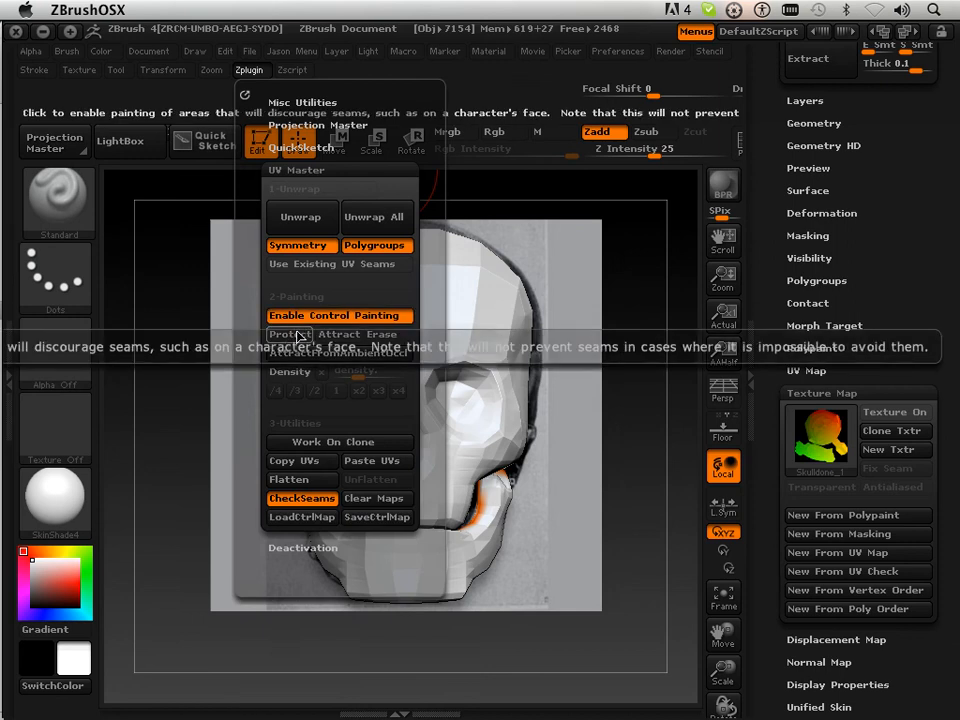
click(292, 337)
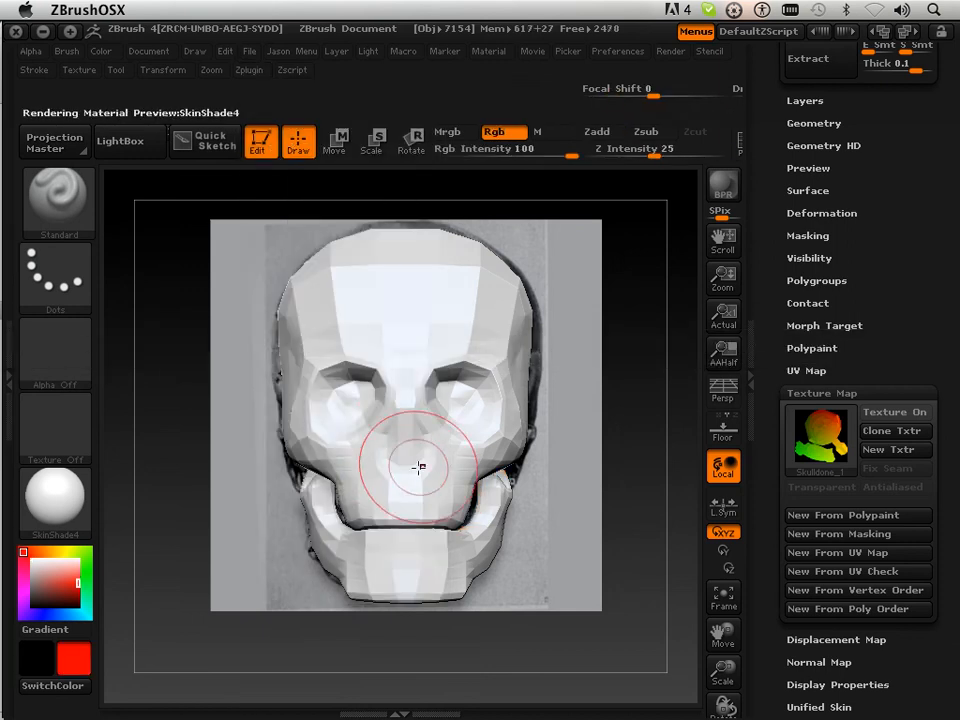
mouse_move(418, 485)
mouse_down()
mouse_move(410, 468)
mouse_move(432, 478)
mouse_move(425, 488)
mouse_up()
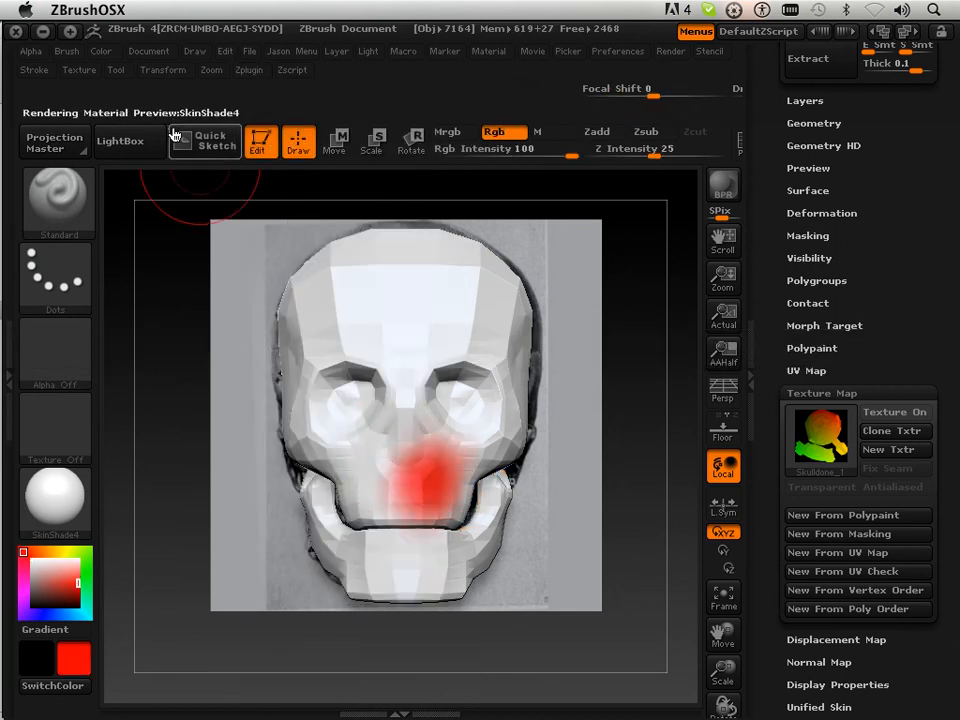
Step: Activate symmetry and paint the Protect colour over the face, lower forehead and lower jaw
click(162, 70)
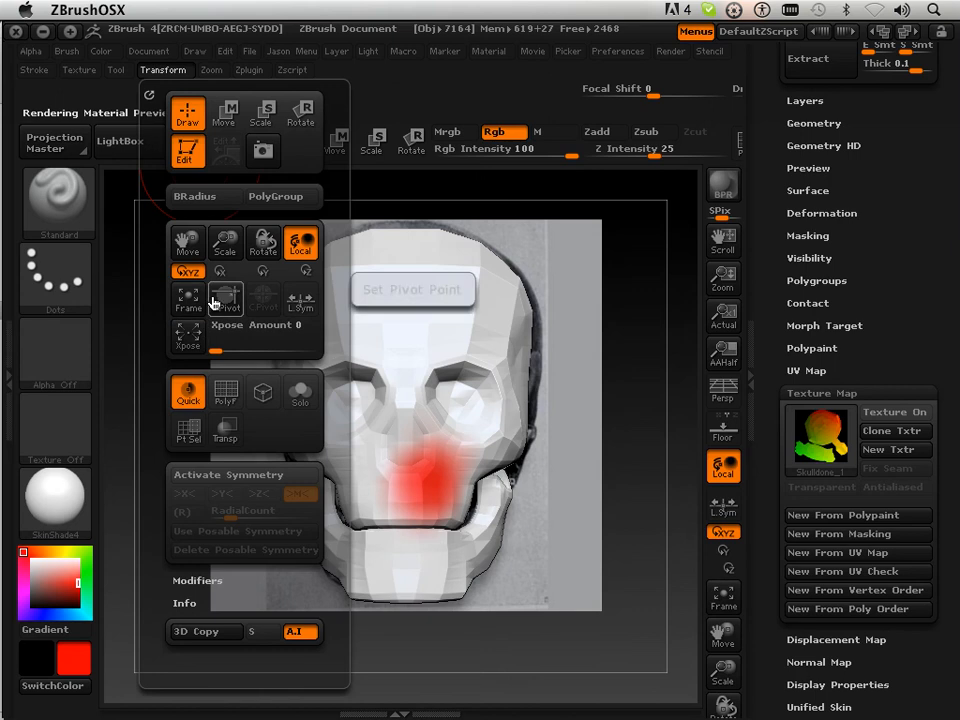
click(232, 475)
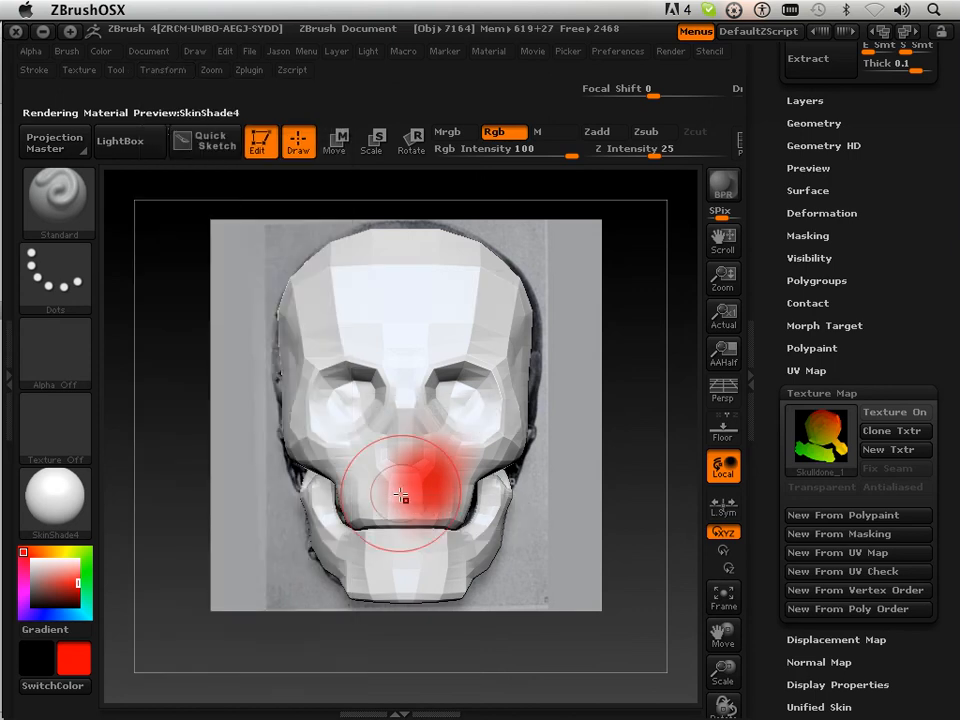
mouse_move(403, 499)
mouse_down()
mouse_move(476, 357)
mouse_move(439, 343)
mouse_move(508, 431)
mouse_move(414, 557)
mouse_up()
mouse_move(475, 346)
mouse_down()
mouse_move(515, 362)
mouse_move(510, 405)
mouse_up()
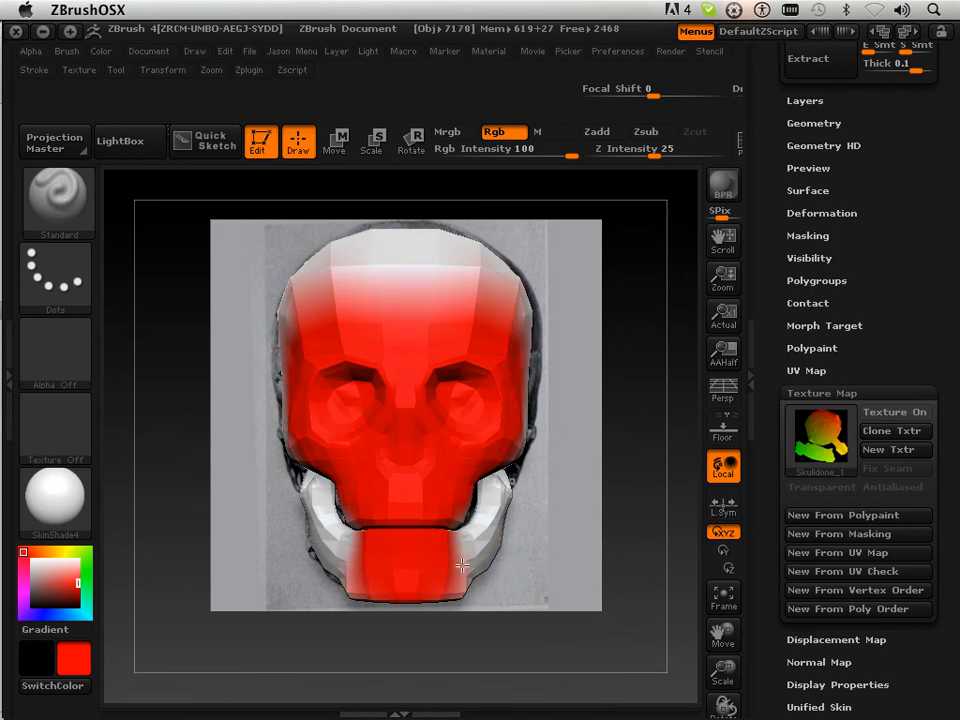
mouse_move(462, 566)
mouse_down()
mouse_move(484, 553)
mouse_move(501, 497)
mouse_up()
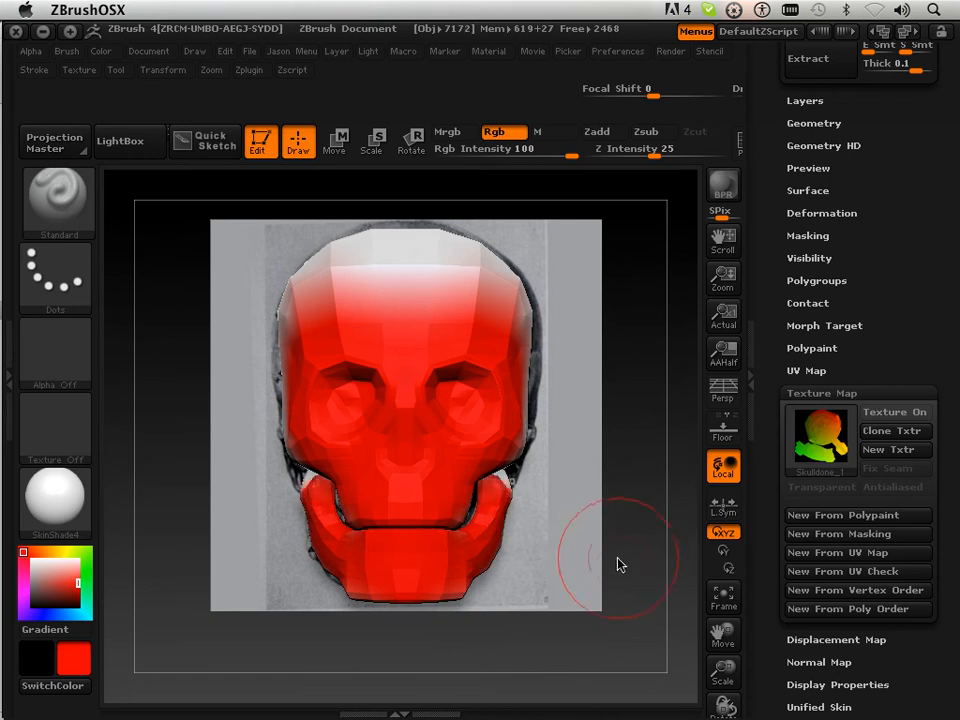
Step: Hide the 0500 Skull Plane subtool so only the skull is displayed, viewed from behind and below
drag(637, 587, 517, 510)
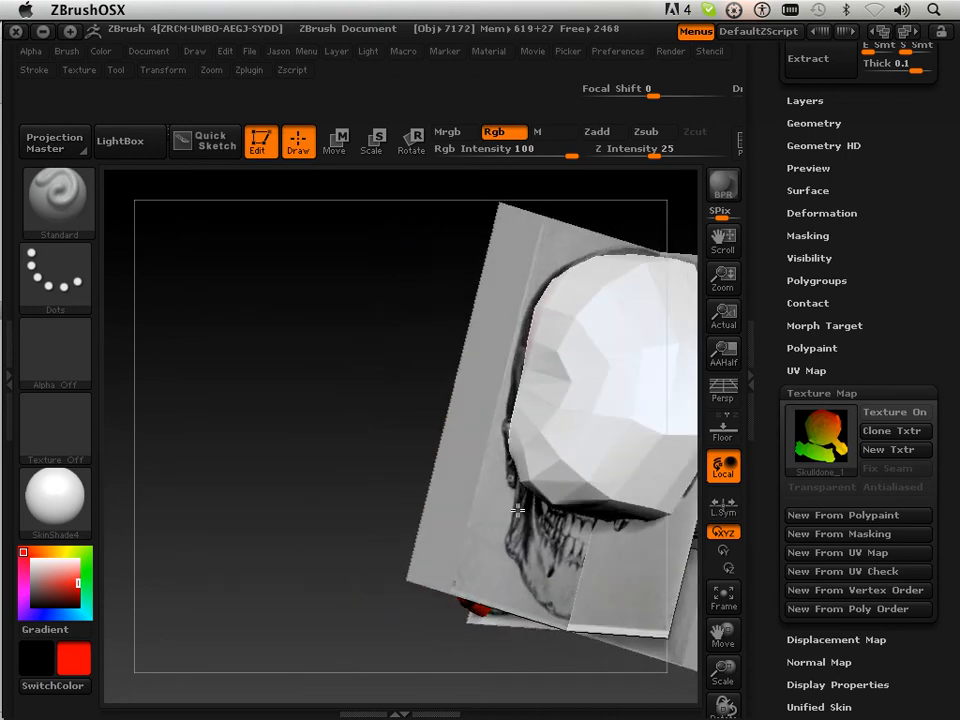
click(760, 324)
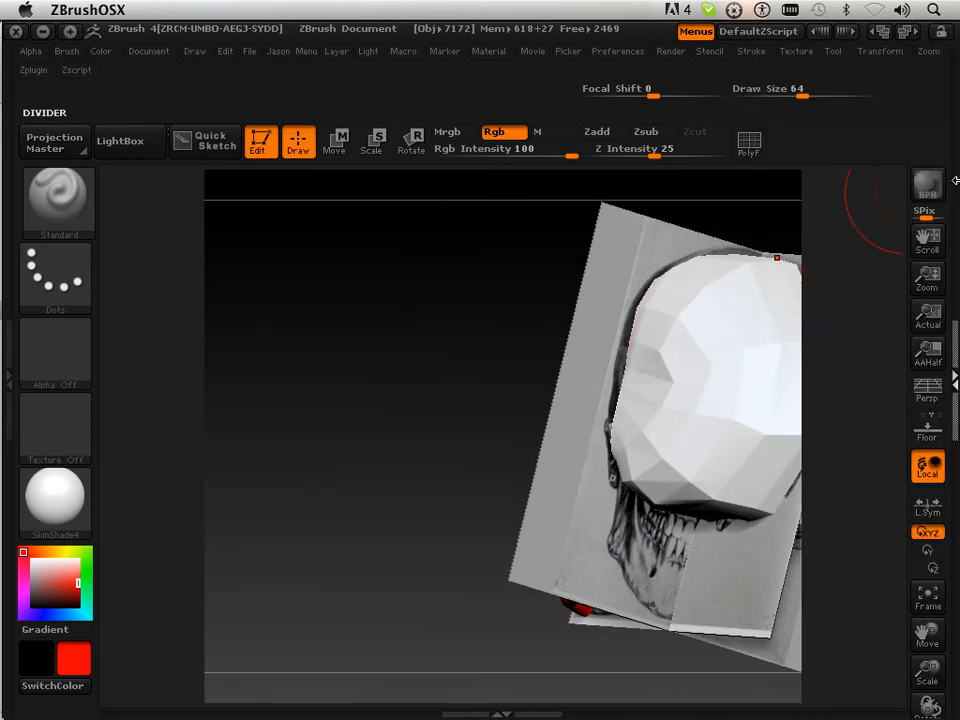
click(956, 190)
drag(776, 154, 749, 416)
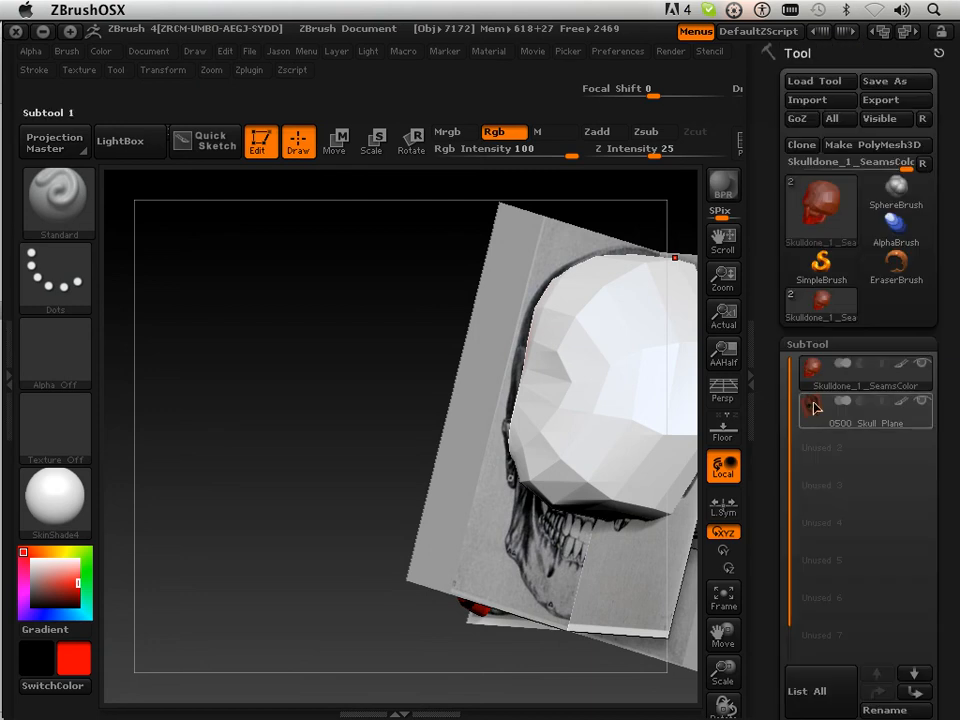
click(918, 408)
drag(400, 395, 519, 313)
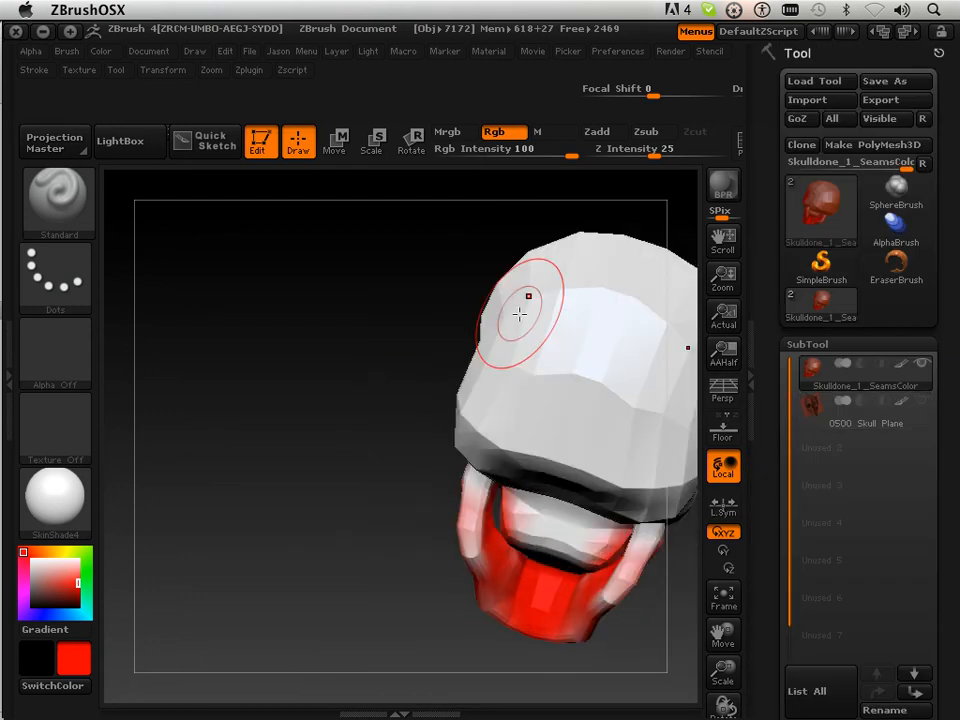
Step: Switch control painting to Attract and paint the underside of the upper jaw and the inside of the lower jaw
click(252, 81)
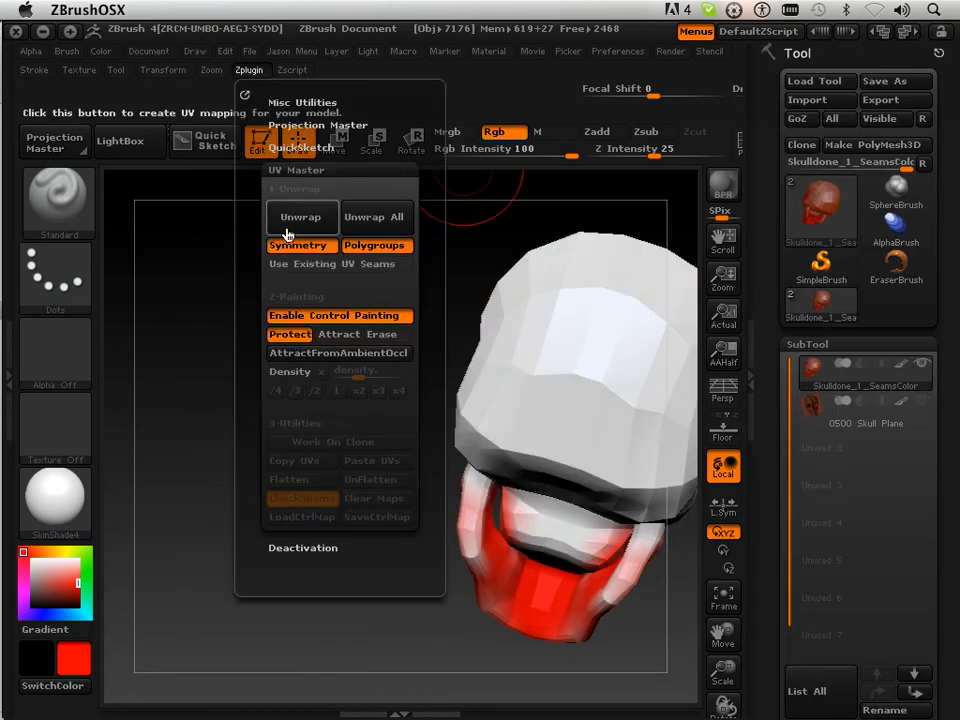
click(326, 336)
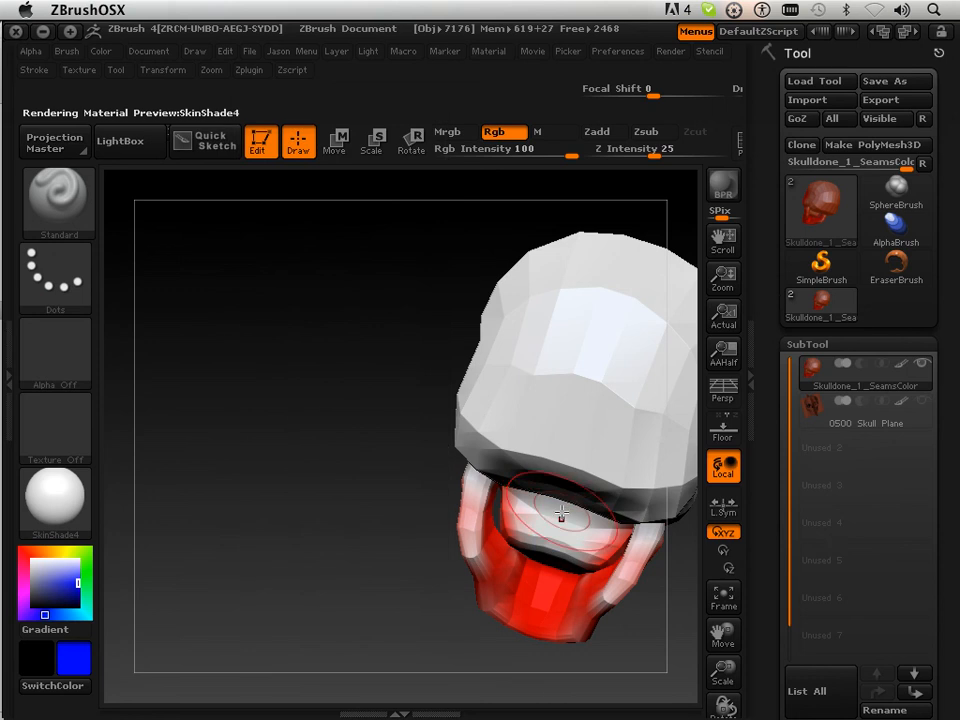
drag(561, 522, 553, 548)
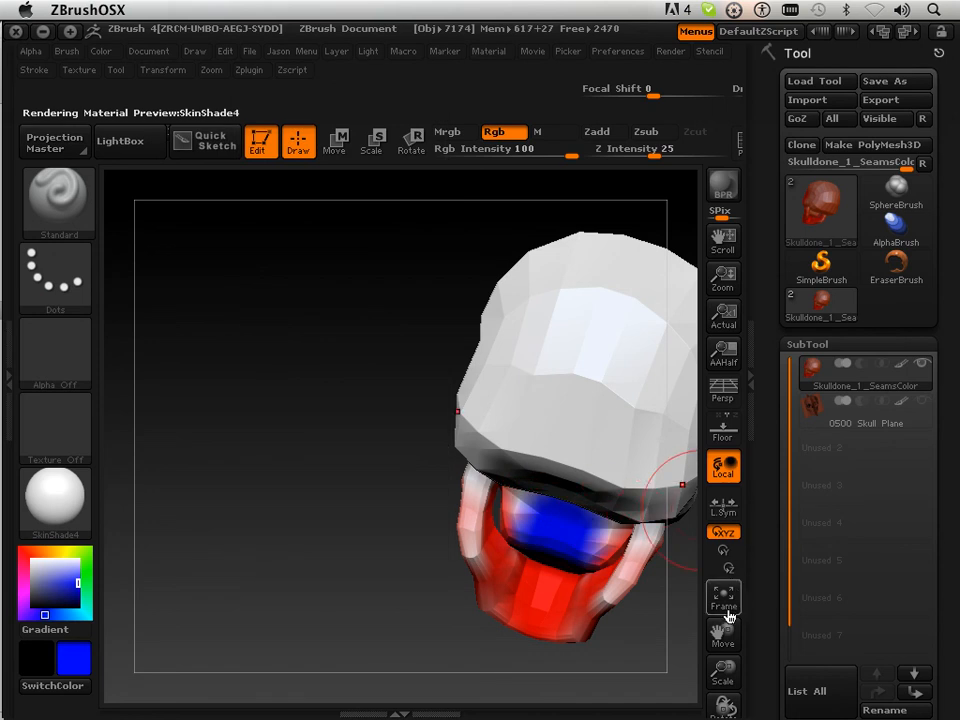
drag(731, 636, 565, 539)
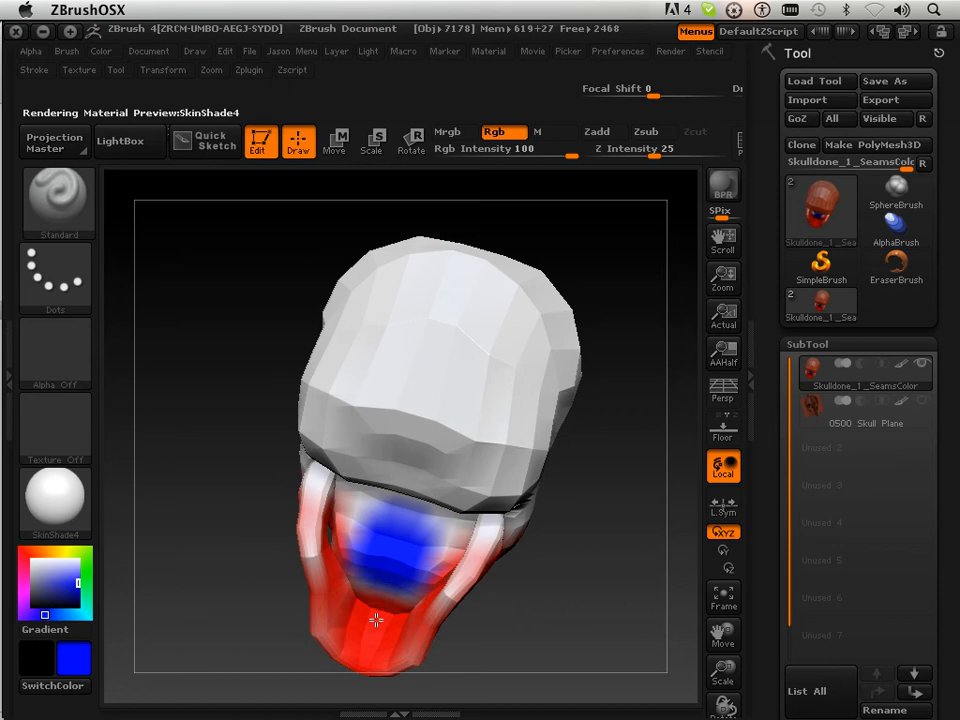
drag(378, 624, 369, 645)
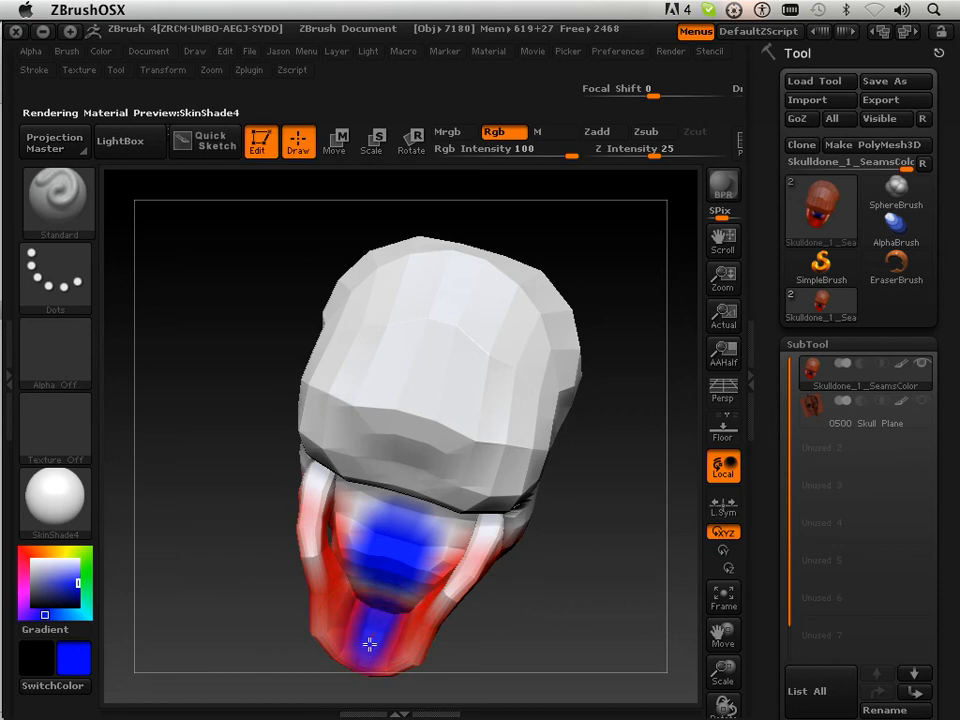
Step: Paint a band of the Attract colour over the top and back of the cranium
mouse_move(416, 549)
mouse_down()
mouse_move(441, 394)
mouse_move(471, 326)
mouse_up()
mouse_move(575, 245)
mouse_down()
mouse_move(591, 231)
mouse_move(548, 388)
mouse_move(377, 465)
mouse_move(418, 420)
mouse_move(587, 294)
mouse_move(437, 400)
mouse_move(501, 347)
mouse_move(566, 330)
mouse_up()
drag(447, 364, 372, 445)
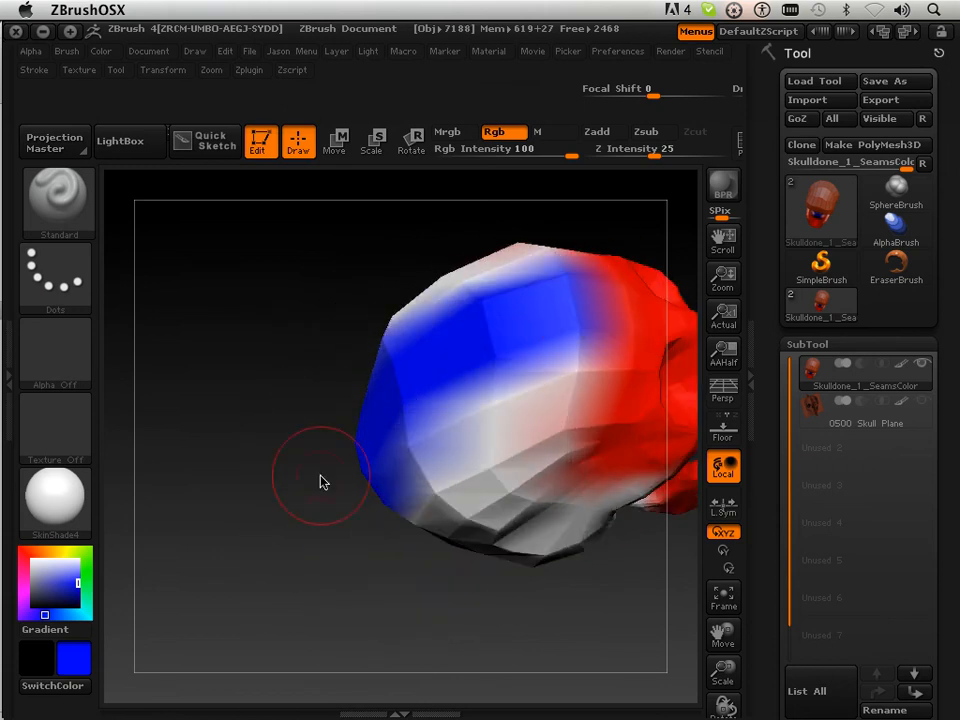
Step: Switch control painting to Protect and paint the face, forehead and front of the lower jaw red
mouse_move(321, 482)
mouse_down()
mouse_move(429, 409)
mouse_move(387, 429)
mouse_move(343, 315)
mouse_move(469, 349)
mouse_move(465, 332)
mouse_up()
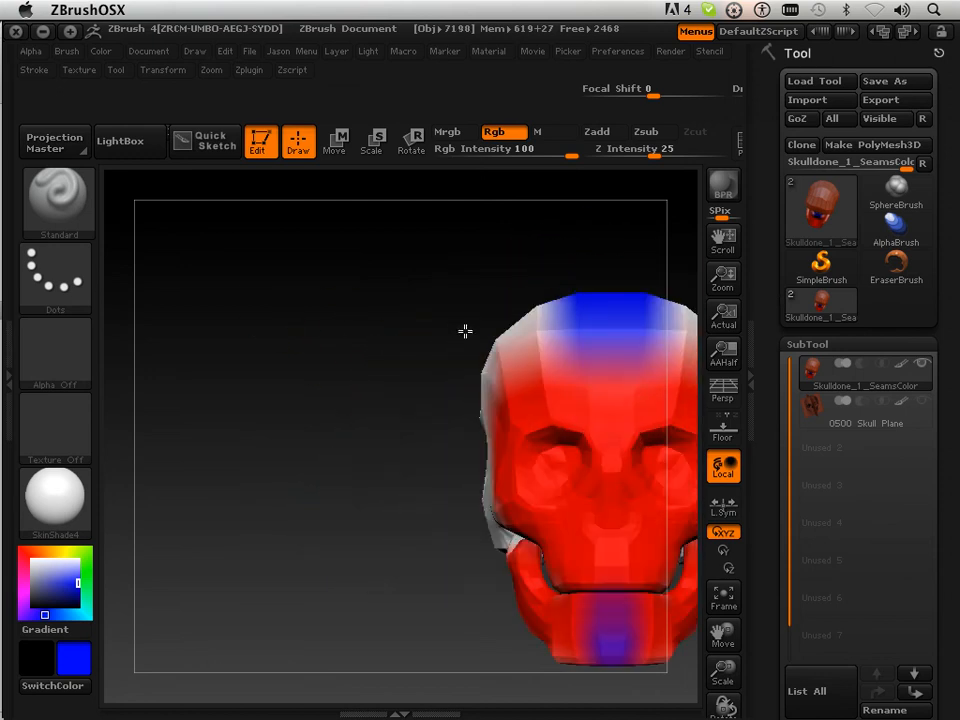
click(253, 72)
click(298, 334)
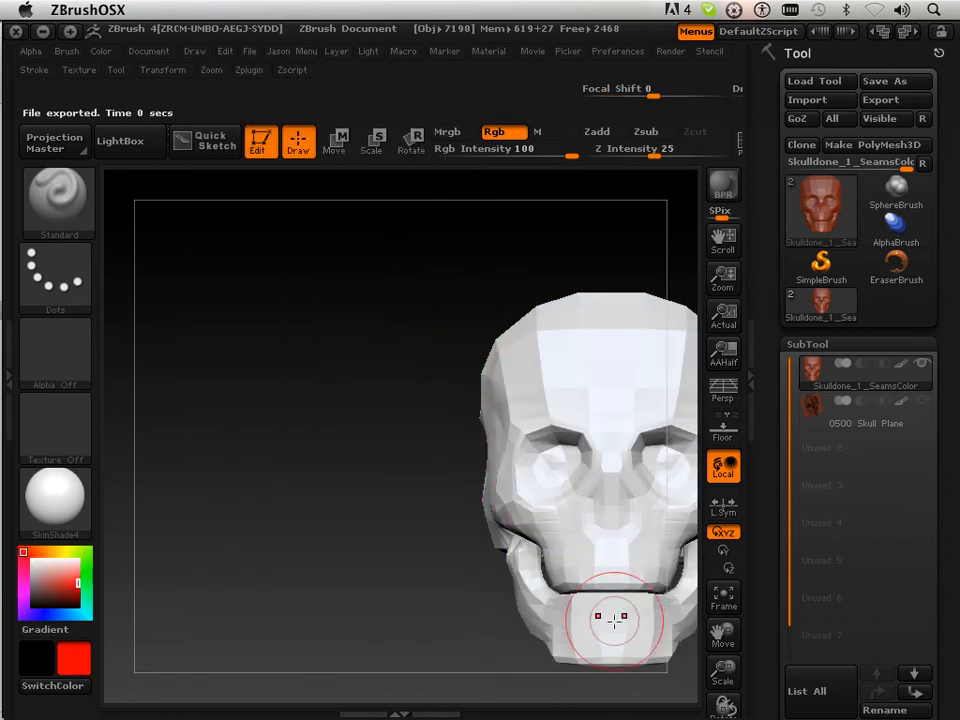
mouse_move(615, 634)
mouse_down()
mouse_move(628, 626)
mouse_move(645, 647)
mouse_up()
drag(721, 643, 648, 624)
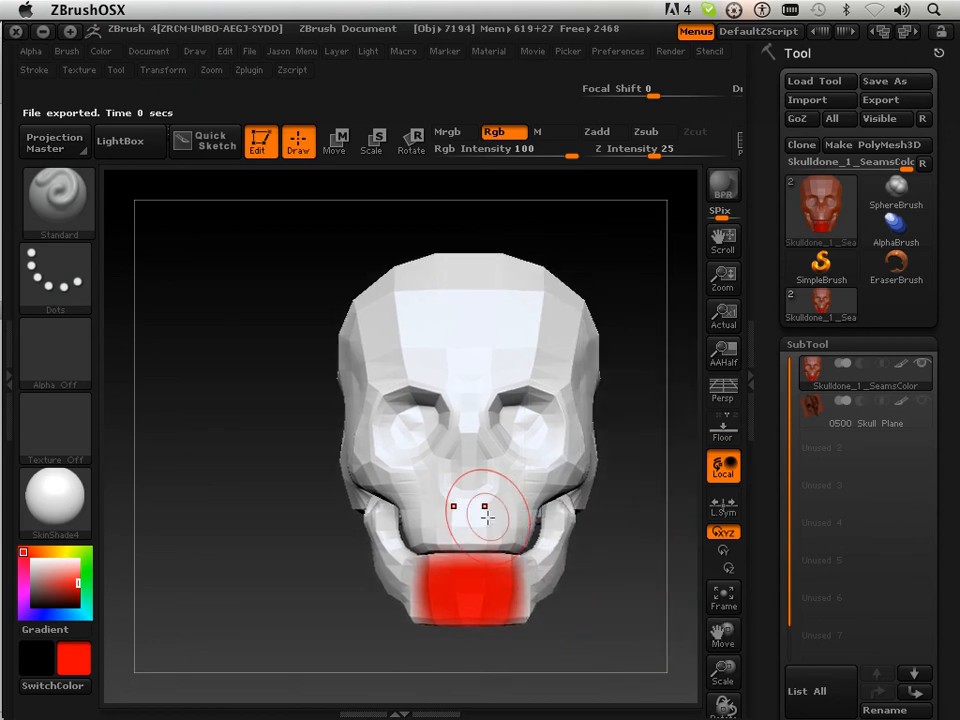
mouse_move(486, 516)
mouse_down()
mouse_move(499, 508)
mouse_move(467, 540)
mouse_move(534, 462)
mouse_move(561, 461)
mouse_move(555, 405)
mouse_move(521, 422)
mouse_move(511, 388)
mouse_move(510, 315)
mouse_move(541, 316)
mouse_up()
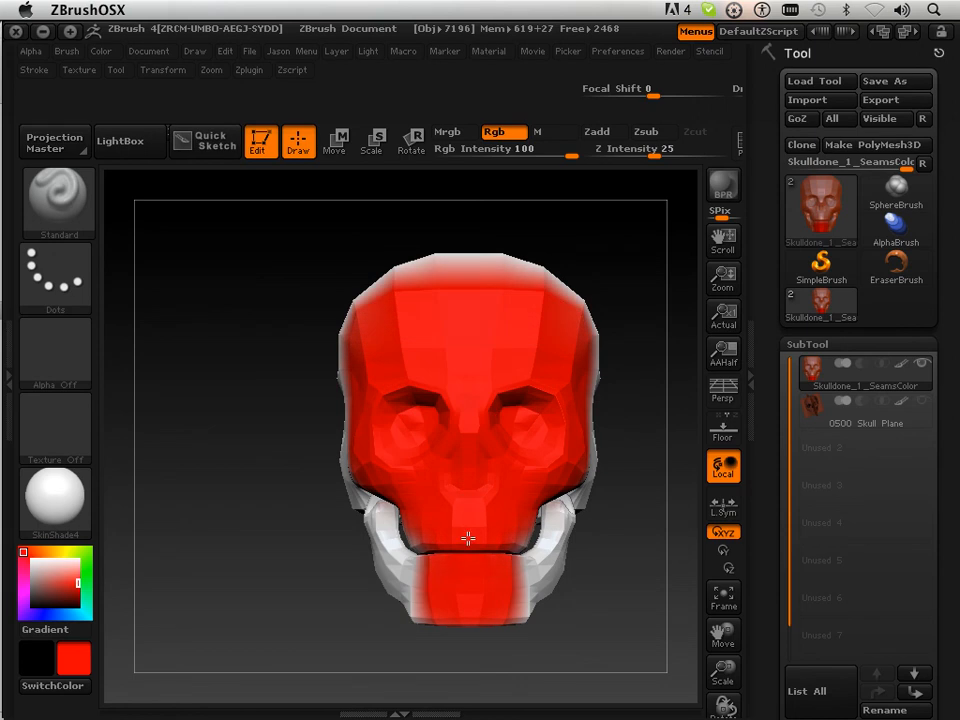
drag(493, 563, 492, 539)
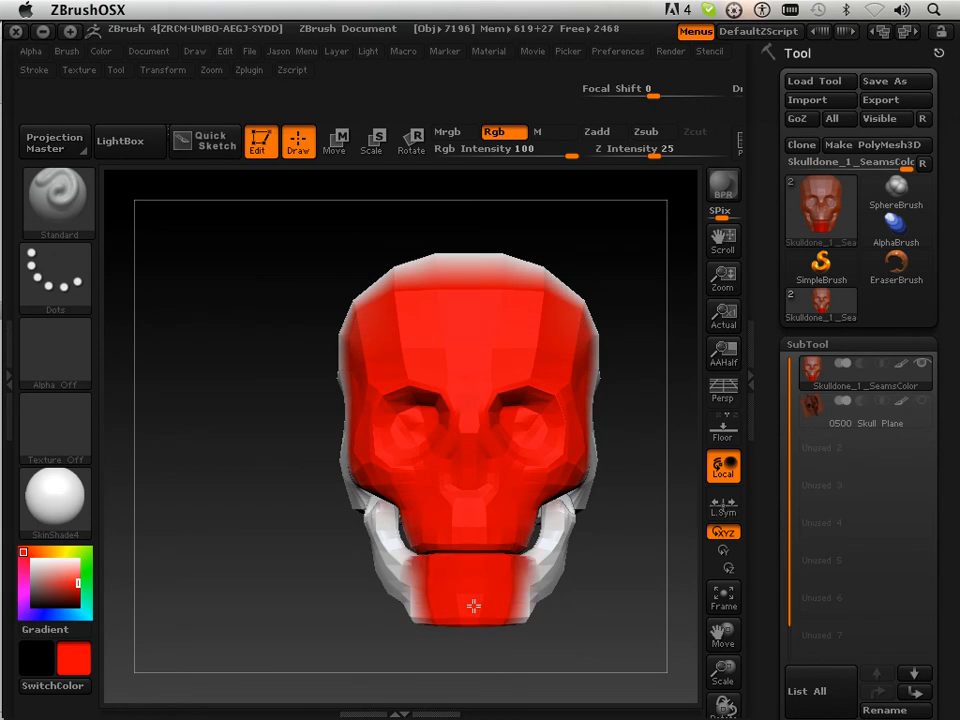
mouse_move(473, 606)
mouse_down()
mouse_move(521, 587)
mouse_move(499, 555)
mouse_up()
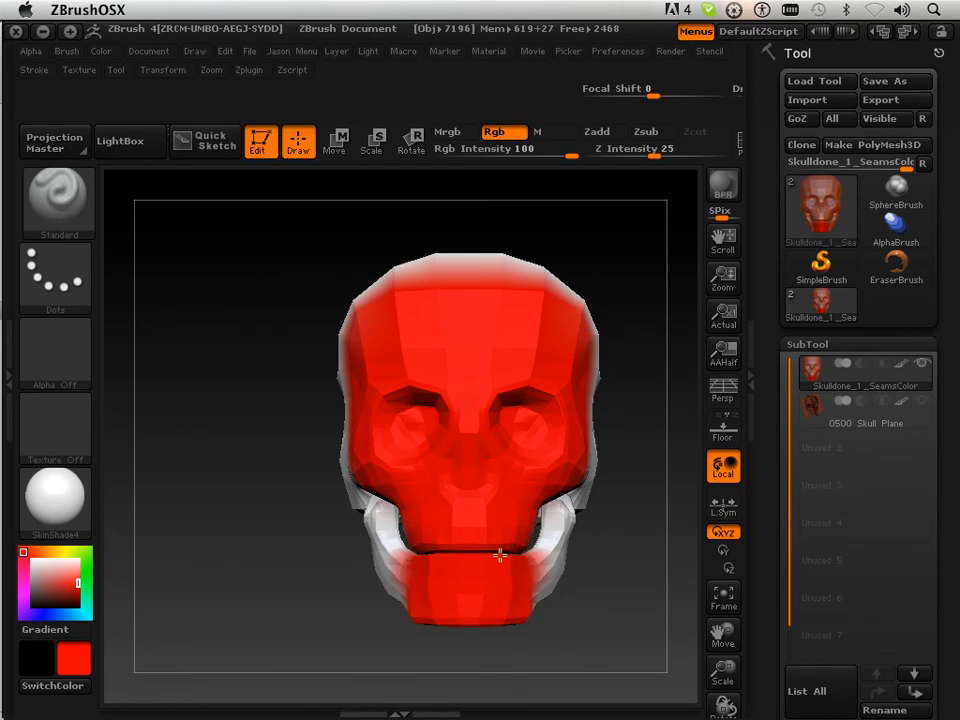
Step: Try switching control painting back and forth between Attract and Protect
click(247, 72)
click(336, 336)
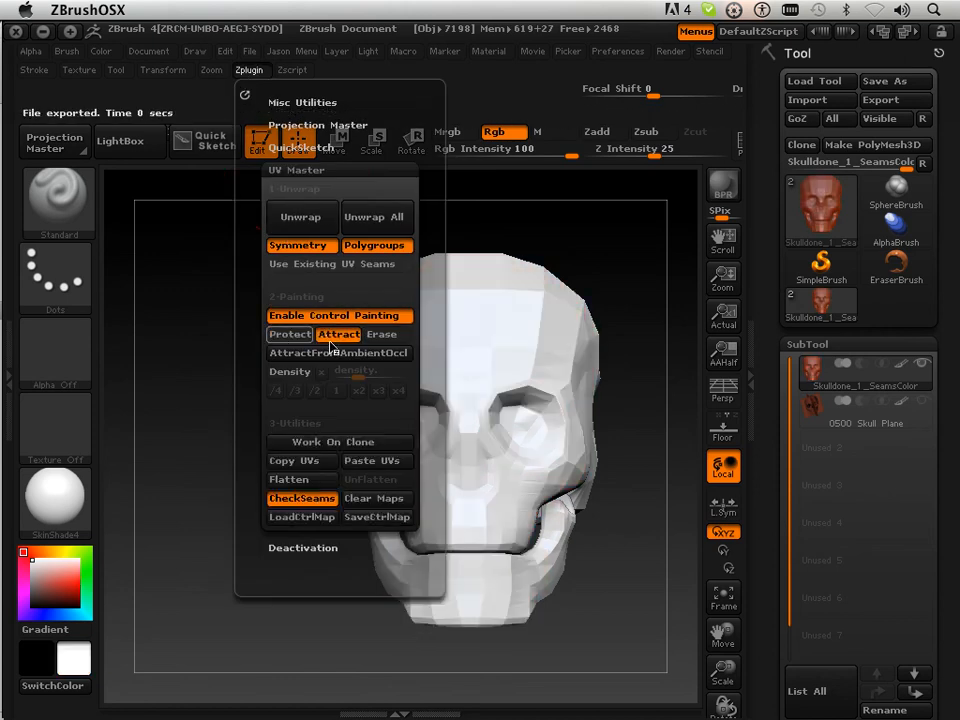
drag(636, 450, 510, 450)
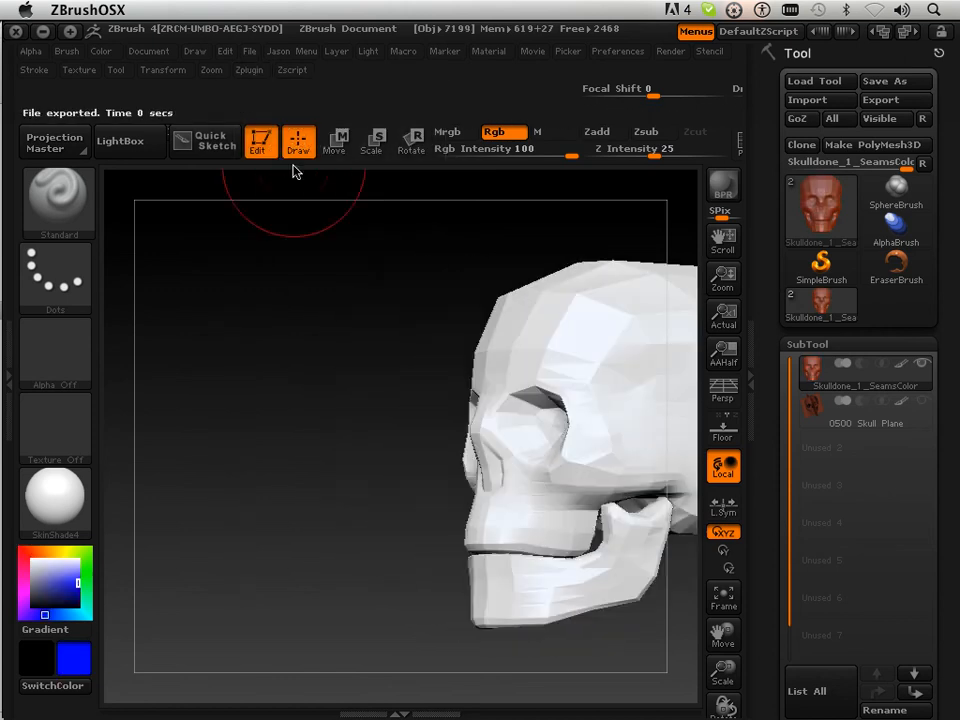
click(251, 72)
click(289, 334)
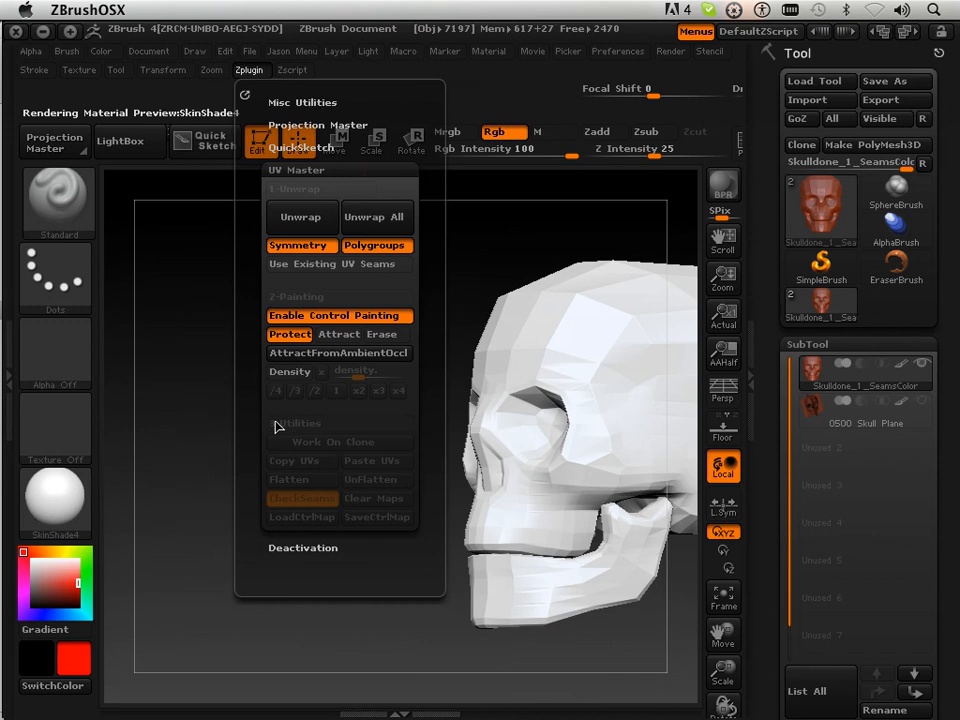
click(329, 338)
click(300, 338)
click(324, 339)
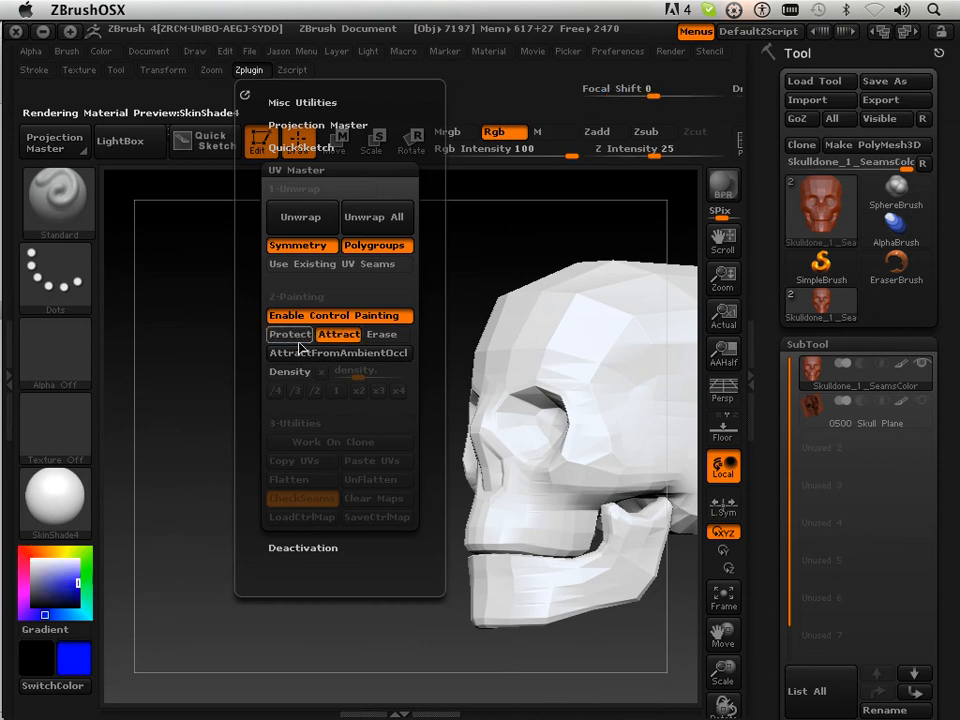
Step: Switch control painting to Protect and paint the face, eye sockets, forehead, front of the cranium and chin
click(298, 340)
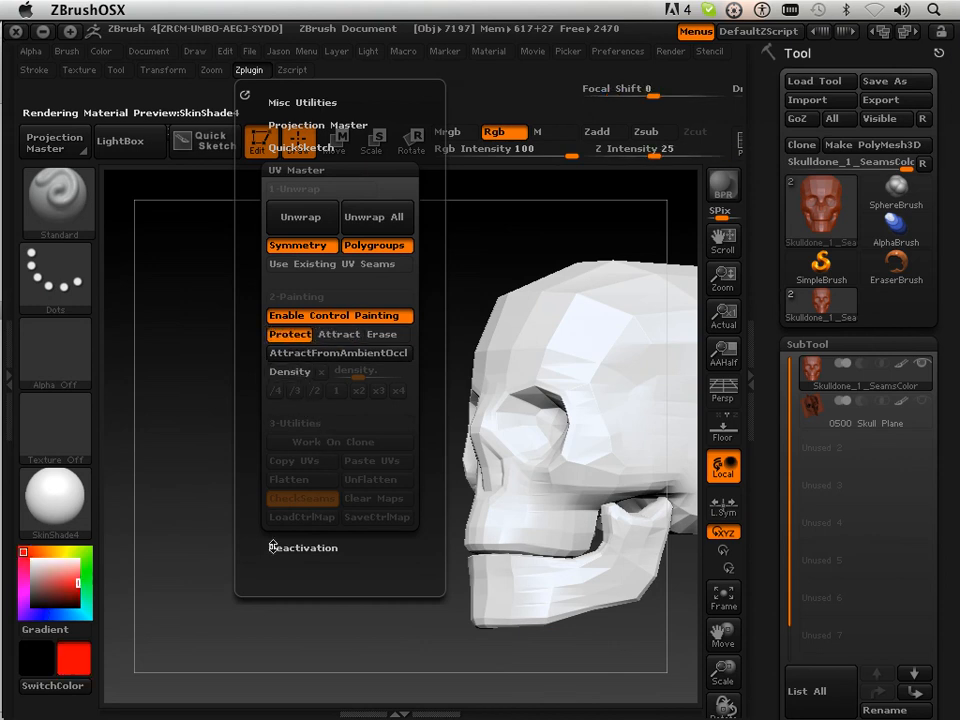
drag(218, 636, 264, 639)
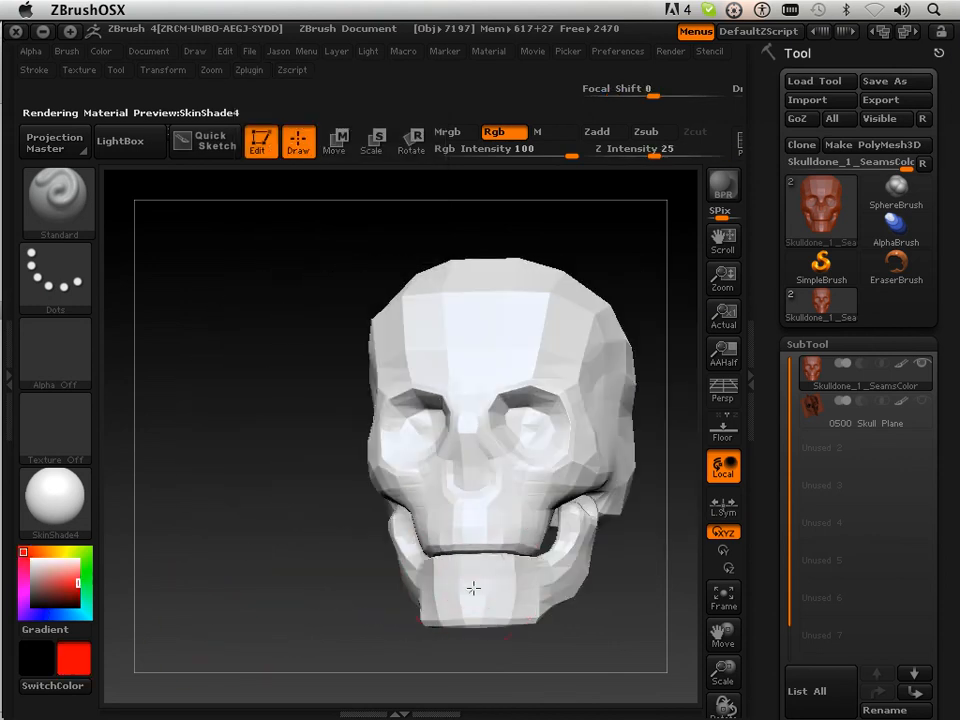
mouse_move(473, 588)
mouse_down()
mouse_move(497, 519)
mouse_move(521, 506)
mouse_move(495, 425)
mouse_up()
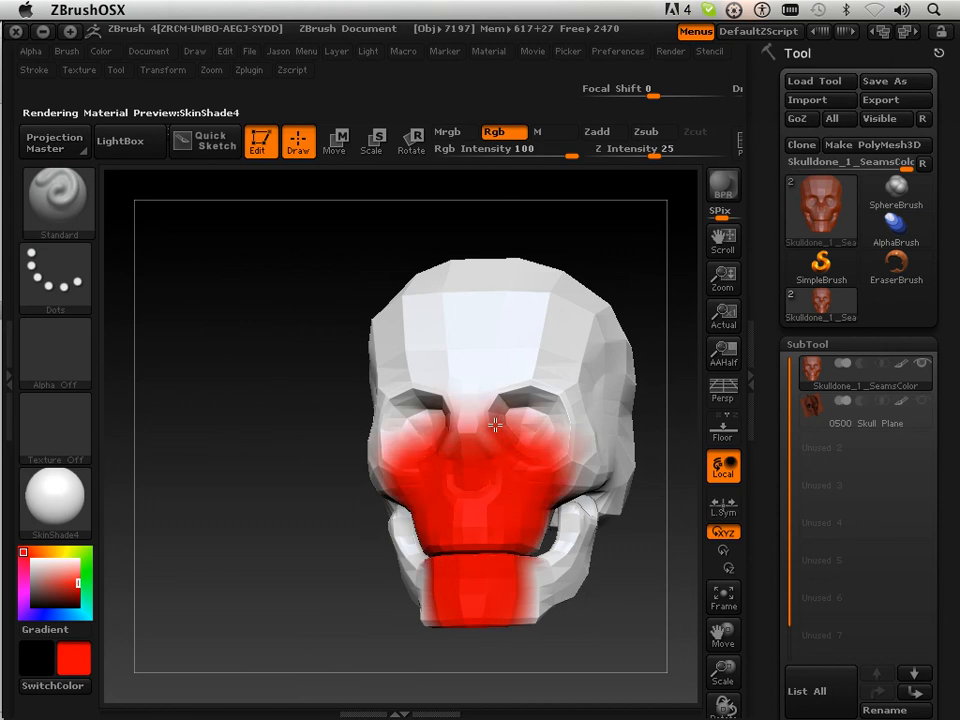
mouse_move(495, 425)
mouse_down()
mouse_move(490, 403)
mouse_move(529, 369)
mouse_move(526, 315)
mouse_move(512, 297)
mouse_up()
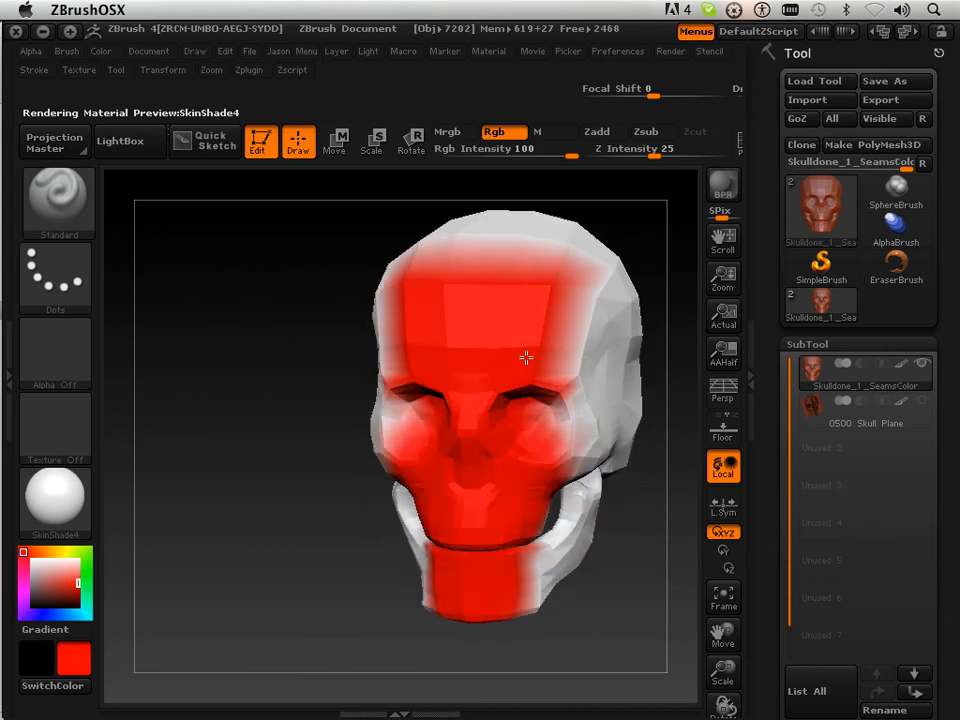
mouse_move(526, 357)
mouse_down()
mouse_move(531, 294)
mouse_move(553, 251)
mouse_move(556, 259)
mouse_up()
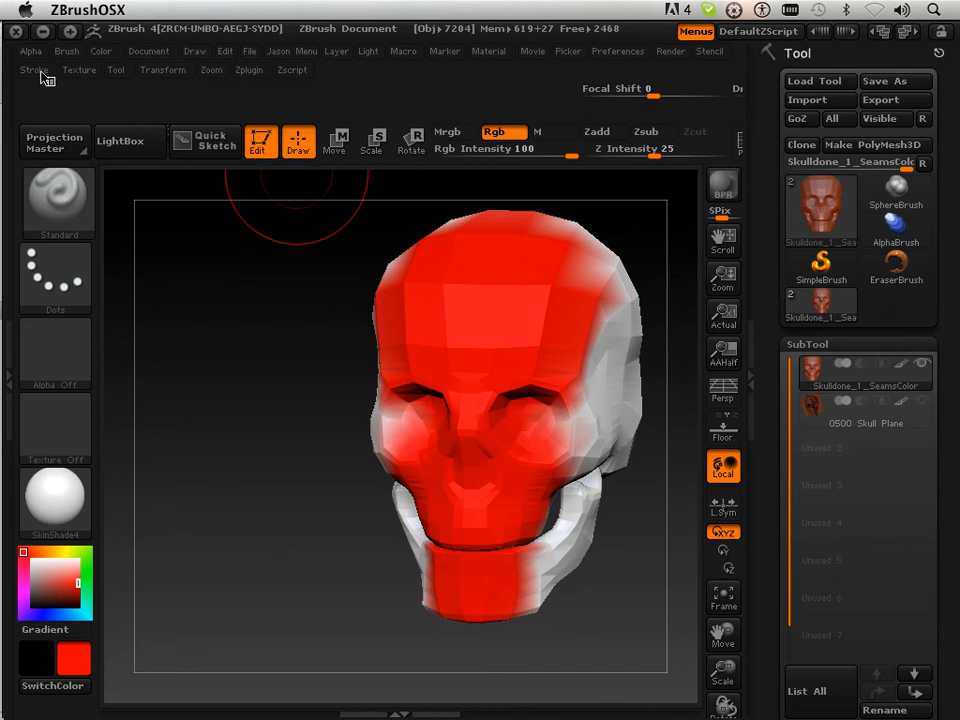
click(101, 52)
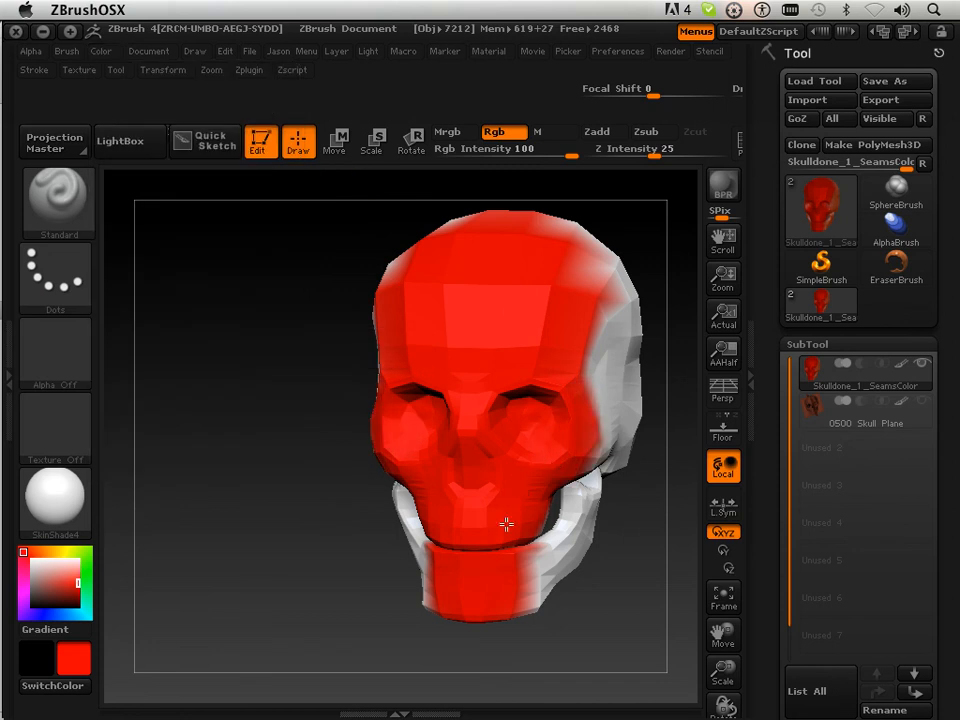
mouse_move(506, 523)
mouse_down()
mouse_move(514, 611)
mouse_move(508, 588)
mouse_up()
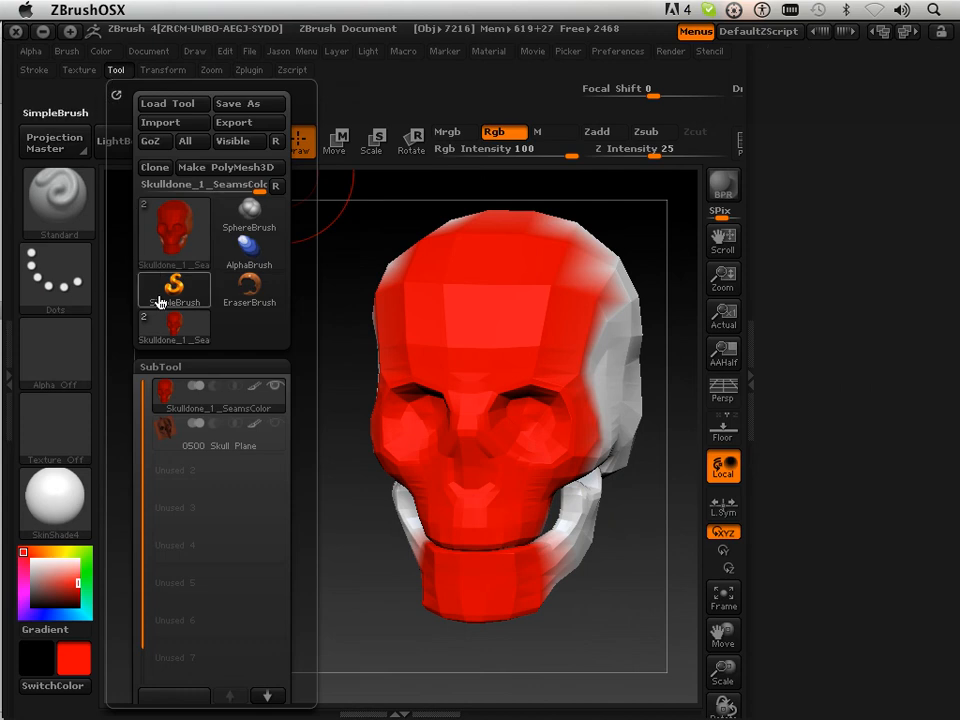
Step: Set the paint colour to red 0, green 0 and blue 10, and paint a band over the top and back of the cranium
mouse_move(115, 55)
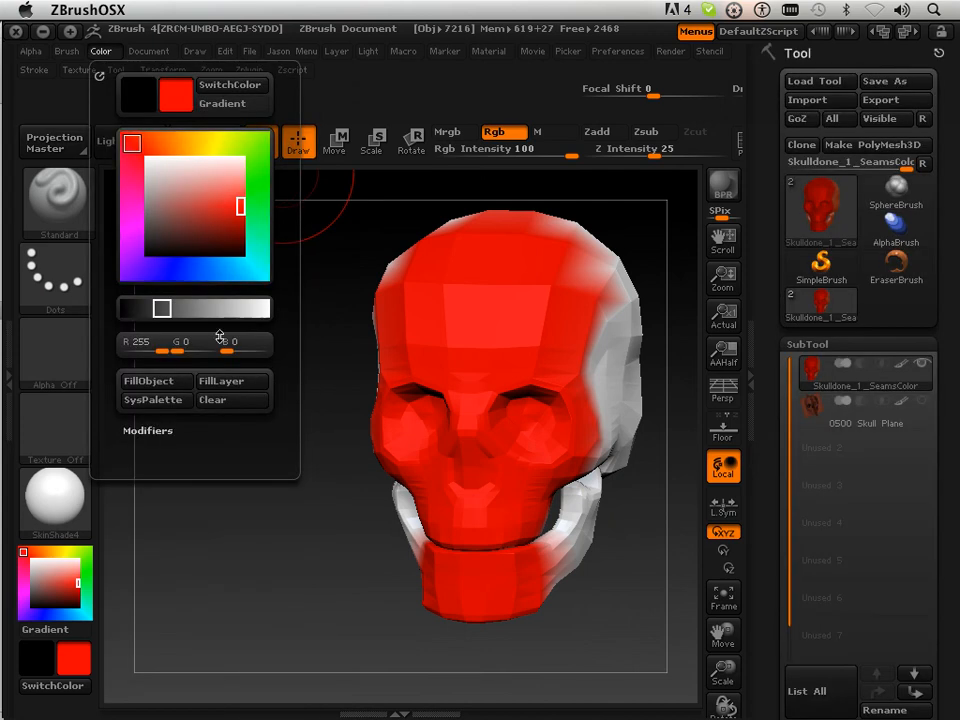
mouse_move(228, 351)
mouse_down()
mouse_move(256, 353)
mouse_move(228, 352)
mouse_up()
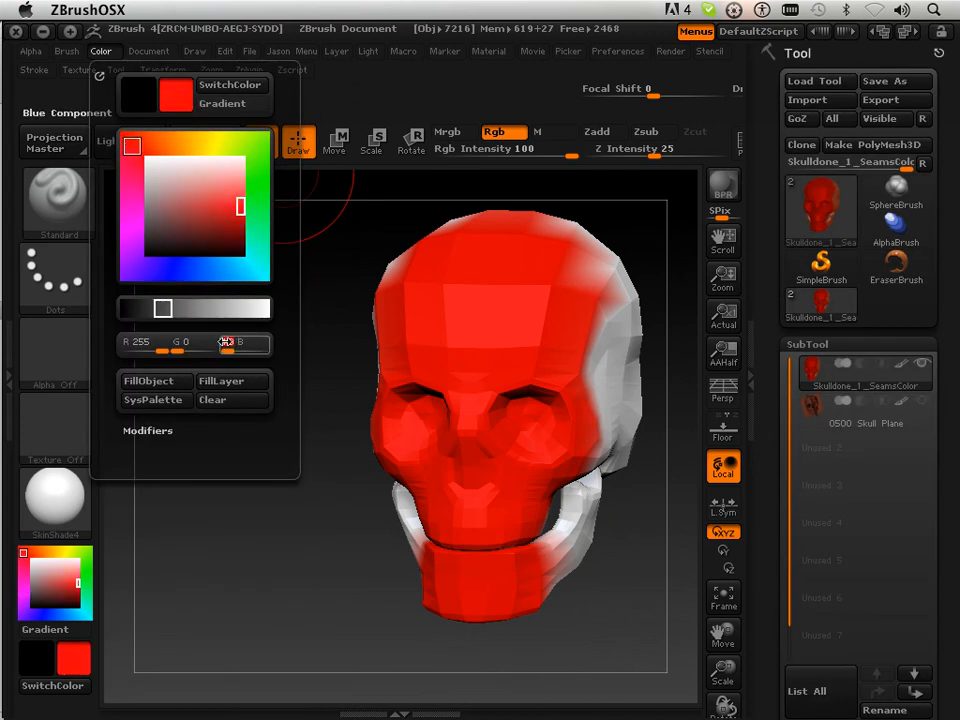
drag(162, 351, 117, 337)
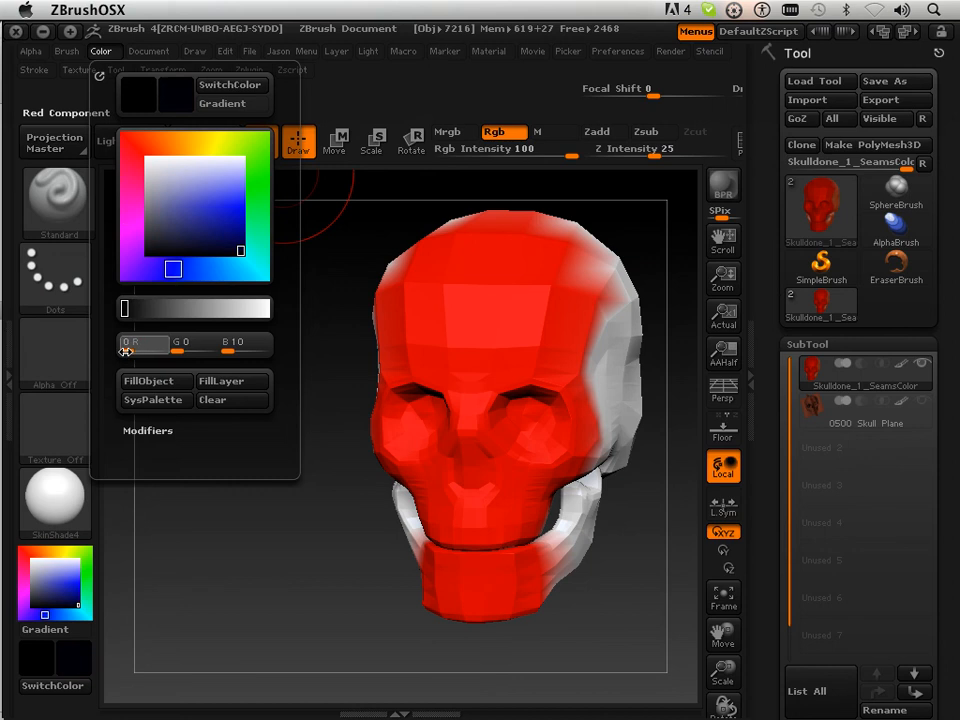
drag(317, 587, 414, 600)
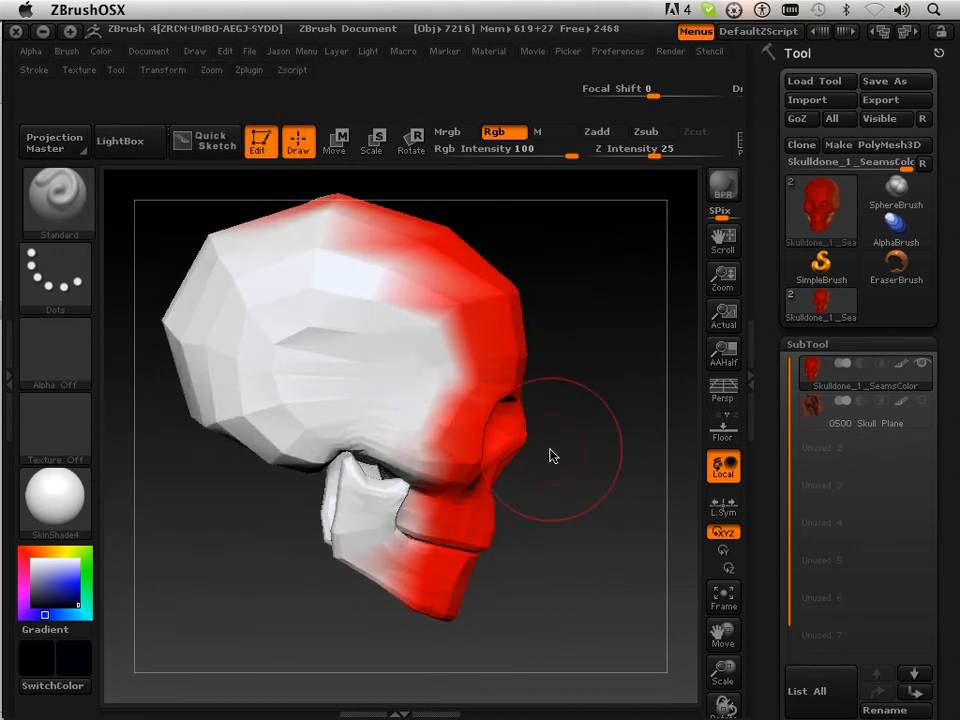
mouse_move(549, 454)
mouse_down()
mouse_move(591, 579)
mouse_move(444, 403)
mouse_move(476, 356)
mouse_up()
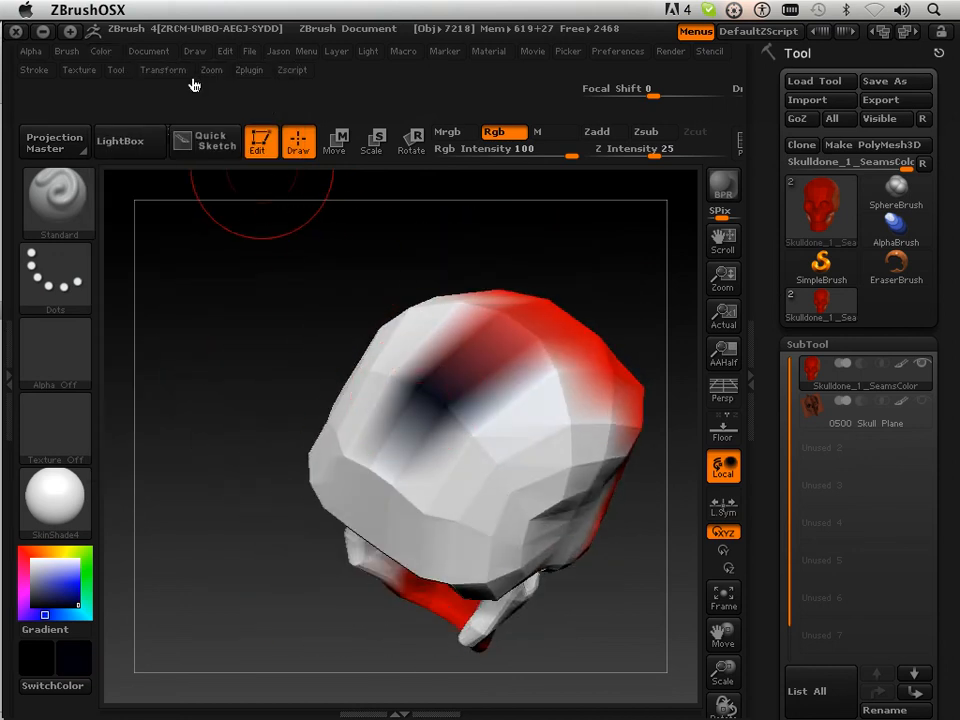
Step: Change the paint colour to pure blue and repaint the band over the top and back of the cranium
click(116, 72)
click(80, 71)
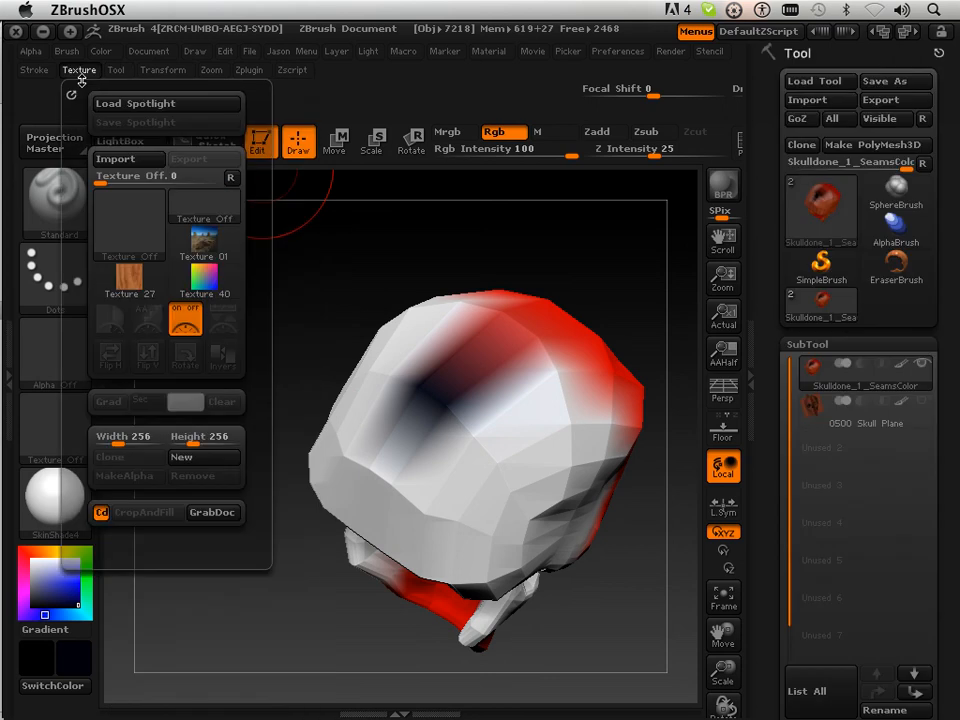
click(148, 51)
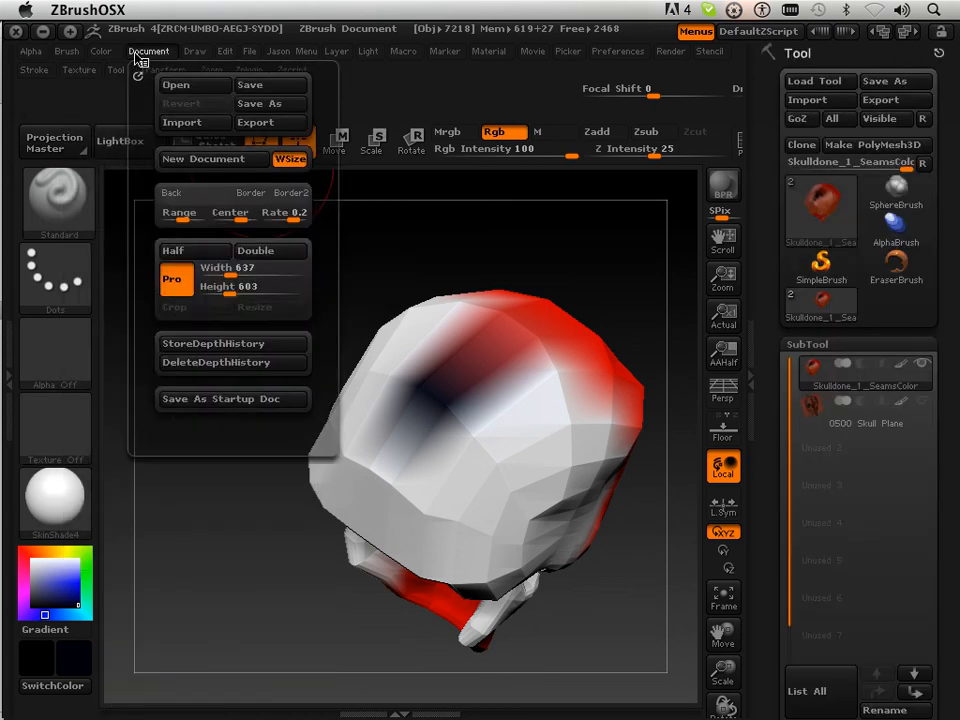
click(100, 51)
drag(228, 351, 269, 357)
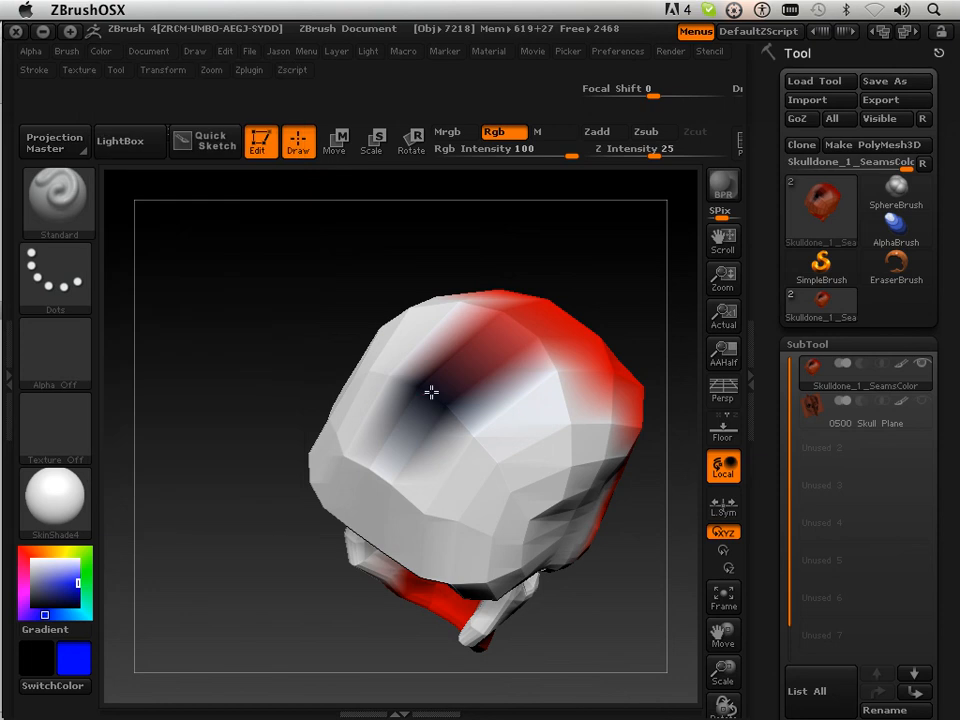
mouse_move(431, 392)
mouse_down()
mouse_move(497, 343)
mouse_move(471, 377)
mouse_move(509, 349)
mouse_up()
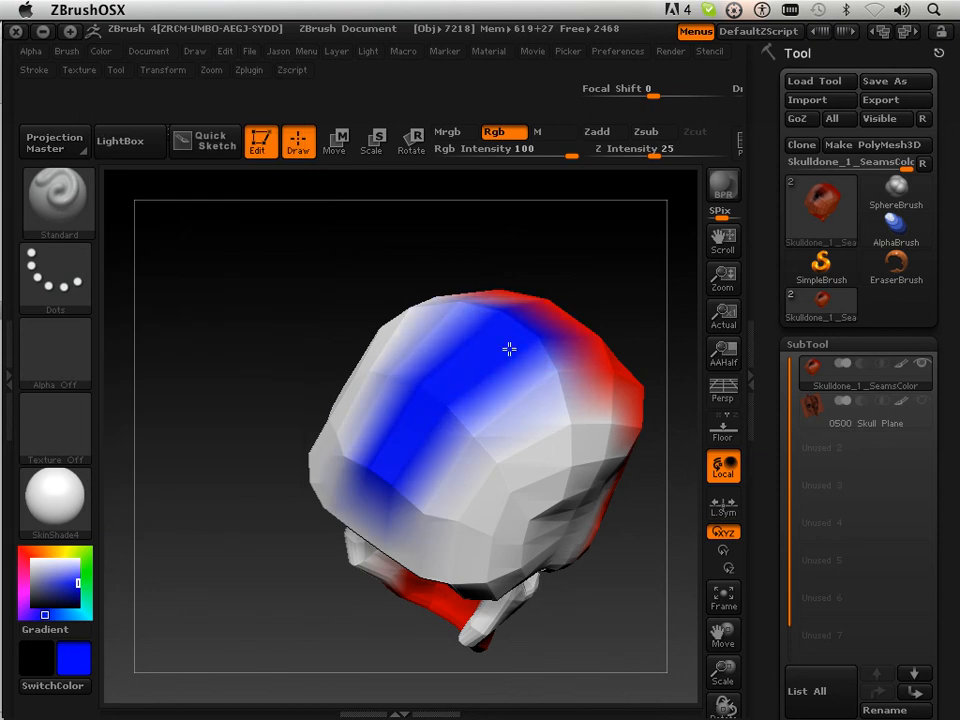
Step: Extend the blue Attract paint over the base of the cranium, the underside of the upper jaw and the inside of the lower jaw
drag(228, 485, 256, 545)
mouse_move(369, 499)
mouse_down()
mouse_move(330, 583)
mouse_move(335, 650)
mouse_up()
drag(724, 637, 763, 583)
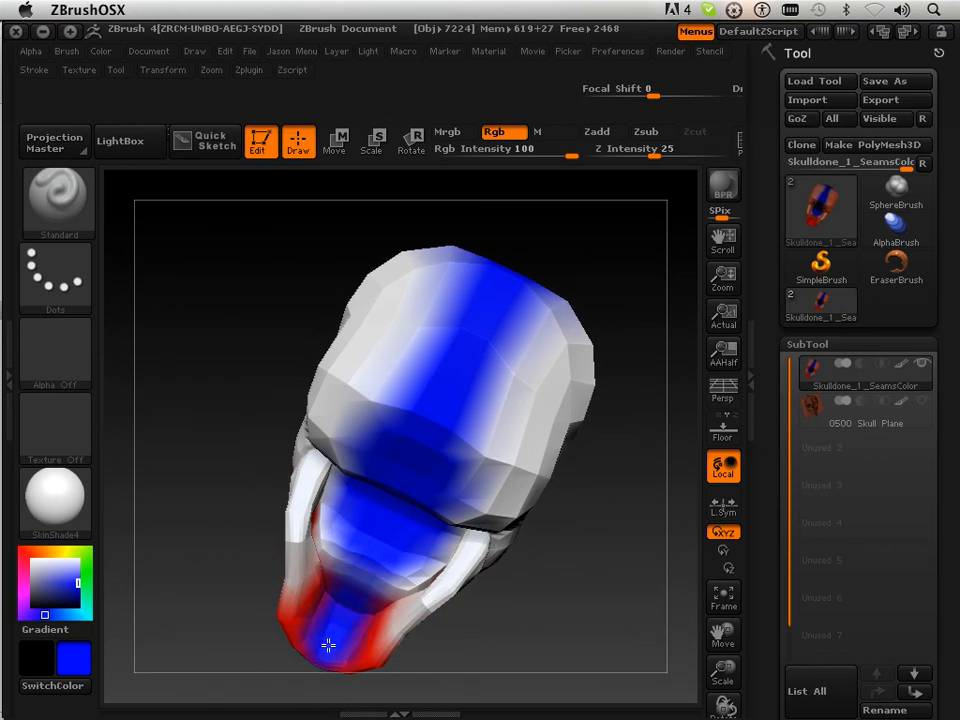
Step: Sample red from the model to repaint the chin, and sample blue again from the band on the cranium
mouse_move(240, 560)
mouse_down()
mouse_move(219, 538)
mouse_move(360, 525)
mouse_move(582, 637)
mouse_move(525, 630)
mouse_up()
drag(44, 590, 291, 451)
drag(568, 622, 505, 439)
drag(45, 595, 317, 427)
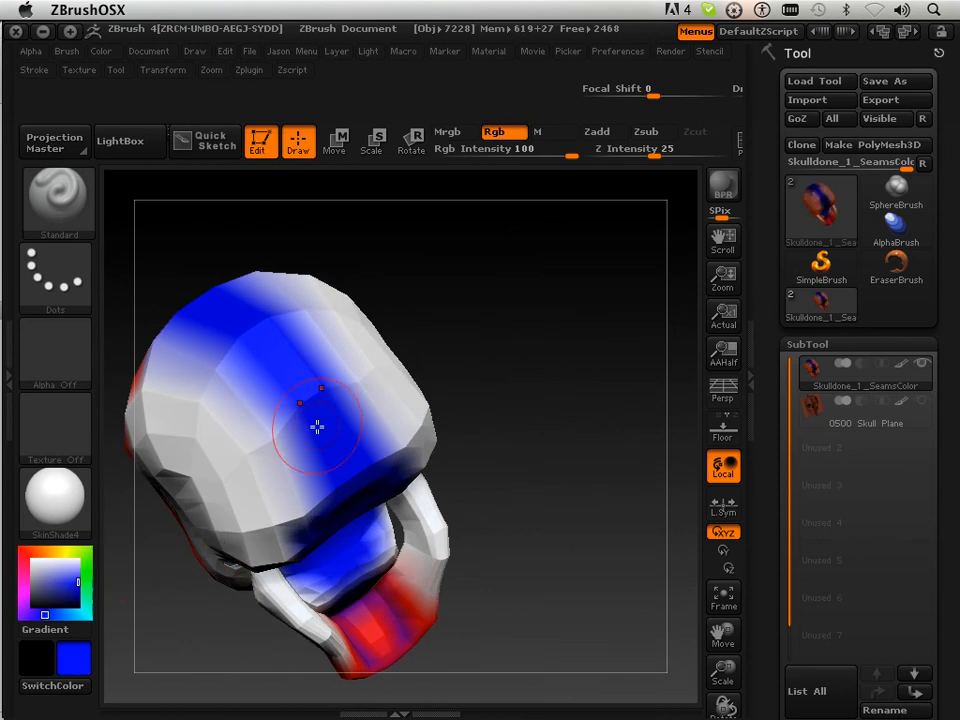
Step: Enable backface auto masking for the Standard brush and paint the inside of the lower jaw blue
click(77, 56)
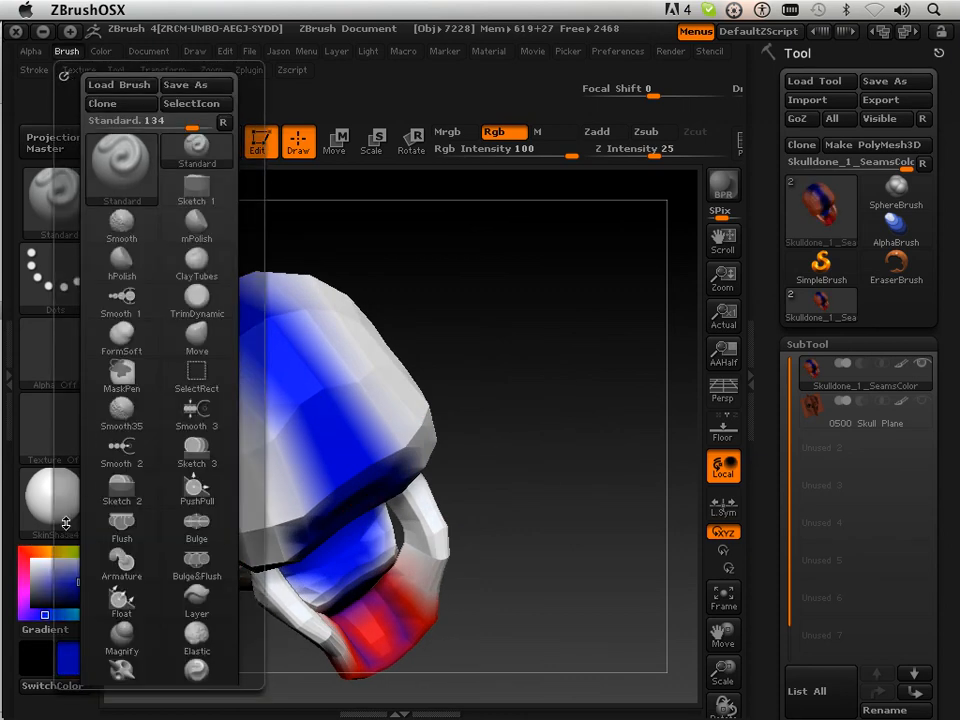
mouse_move(74, 448)
mouse_down()
mouse_move(86, 321)
mouse_move(82, 344)
mouse_up()
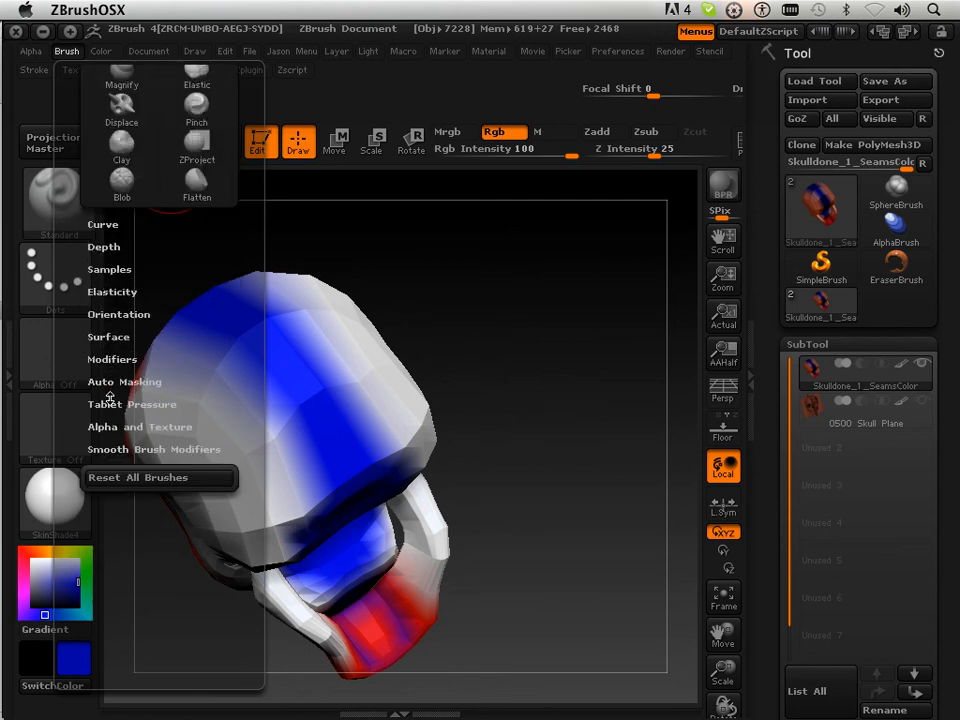
click(113, 292)
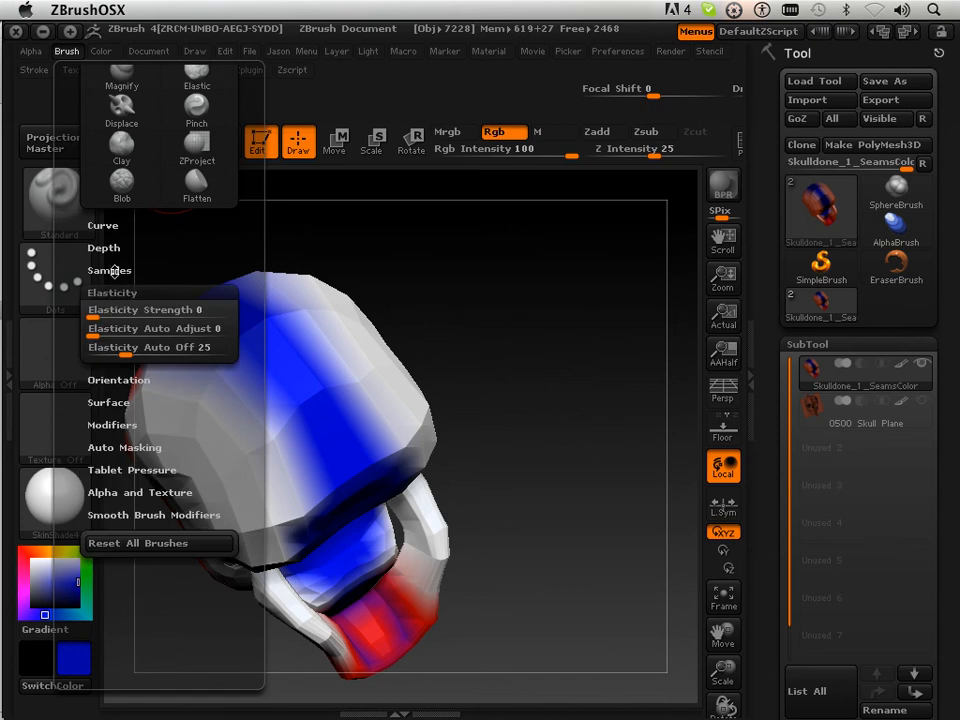
click(113, 270)
click(103, 248)
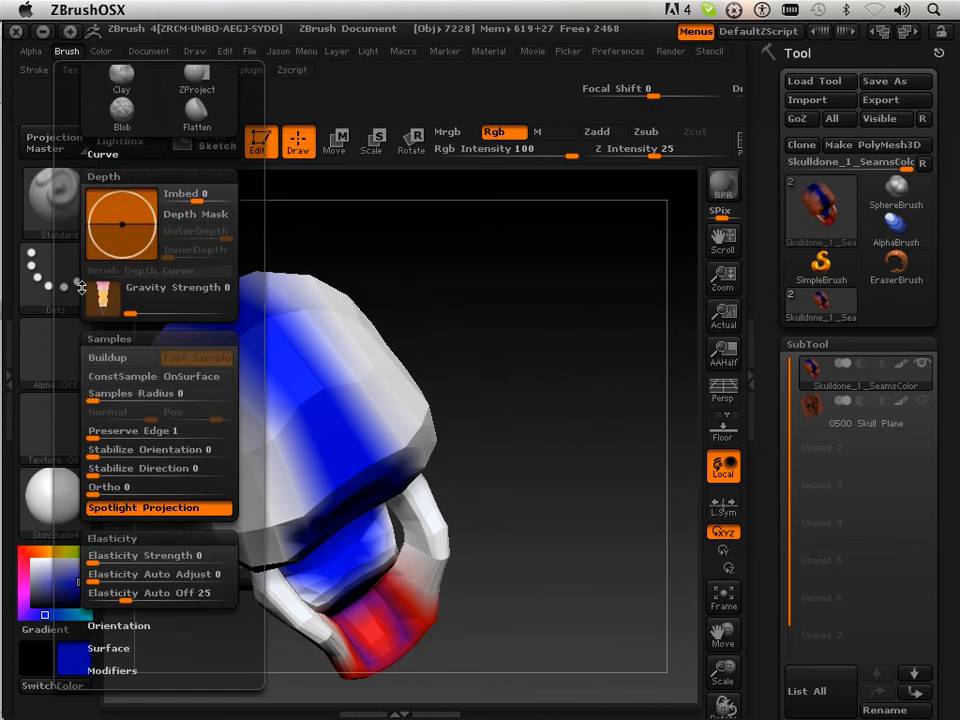
drag(82, 288, 92, 206)
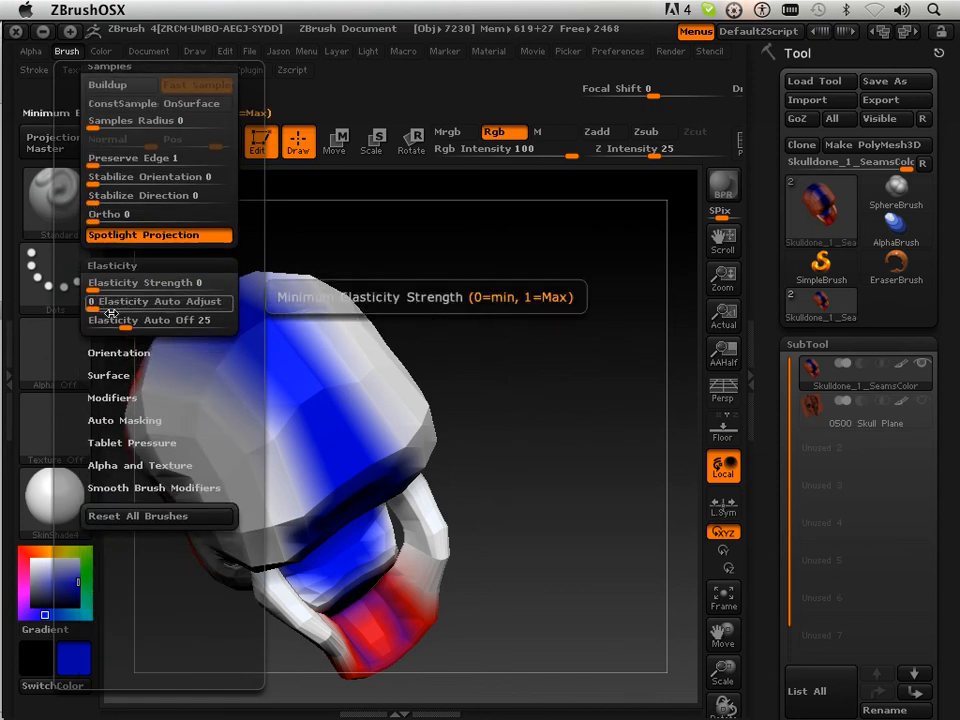
click(108, 418)
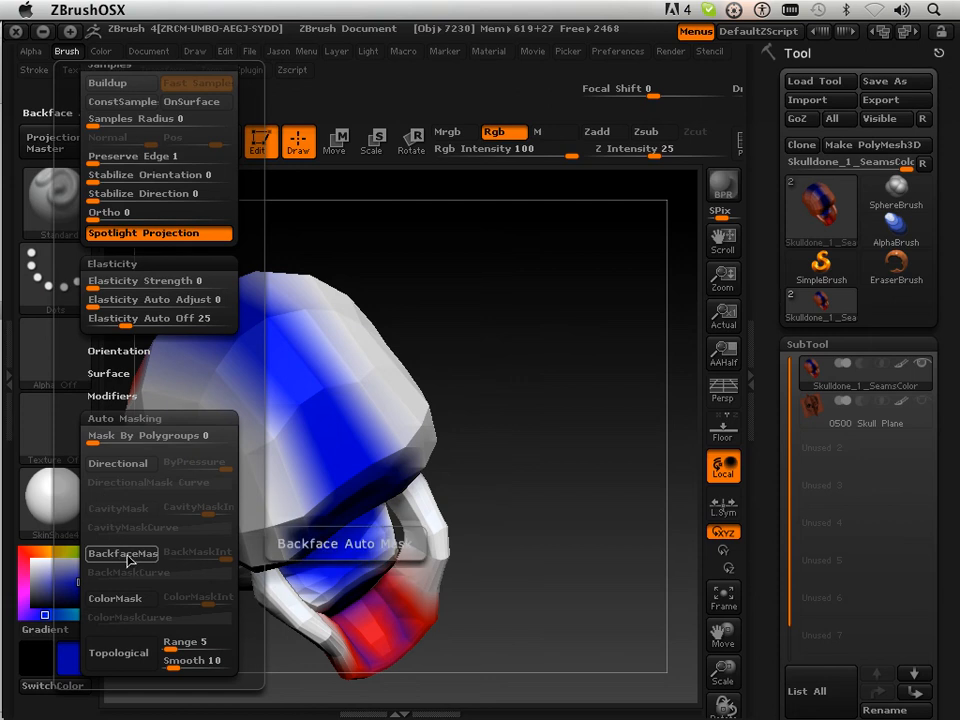
mouse_move(489, 503)
mouse_down()
mouse_move(504, 525)
mouse_move(352, 614)
mouse_move(368, 643)
mouse_up()
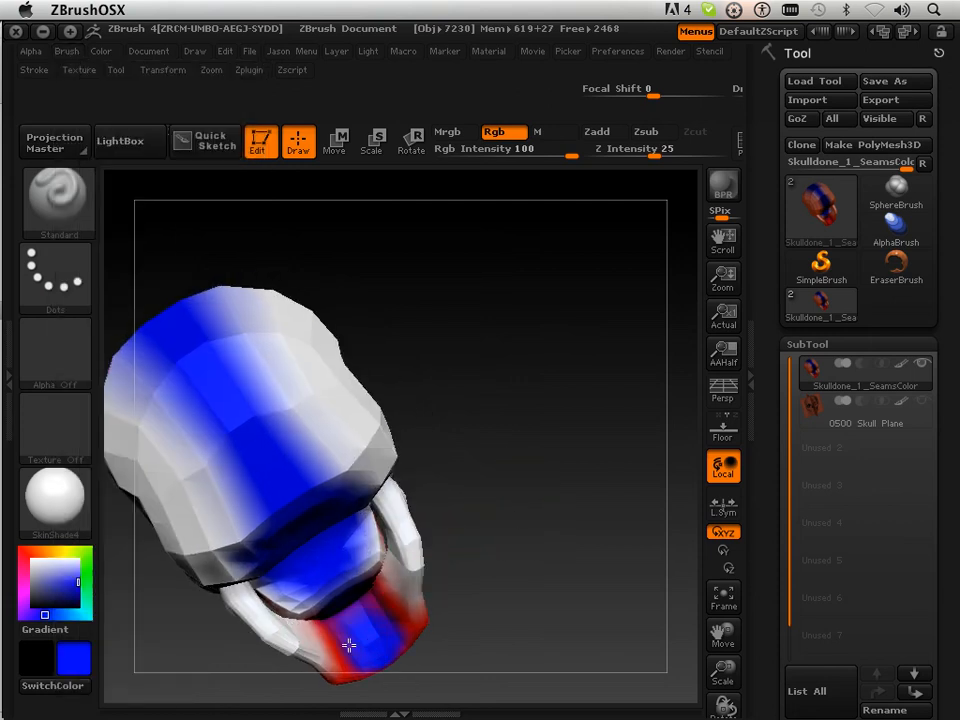
Step: Check the painted skull from above and the front, and unwrap it in UV Master with symmetry, polygroups and control painting enabled
mouse_move(346, 614)
mouse_down()
mouse_move(431, 437)
mouse_move(339, 426)
mouse_move(392, 546)
mouse_move(516, 368)
mouse_move(482, 471)
mouse_move(495, 564)
mouse_move(300, 504)
mouse_up()
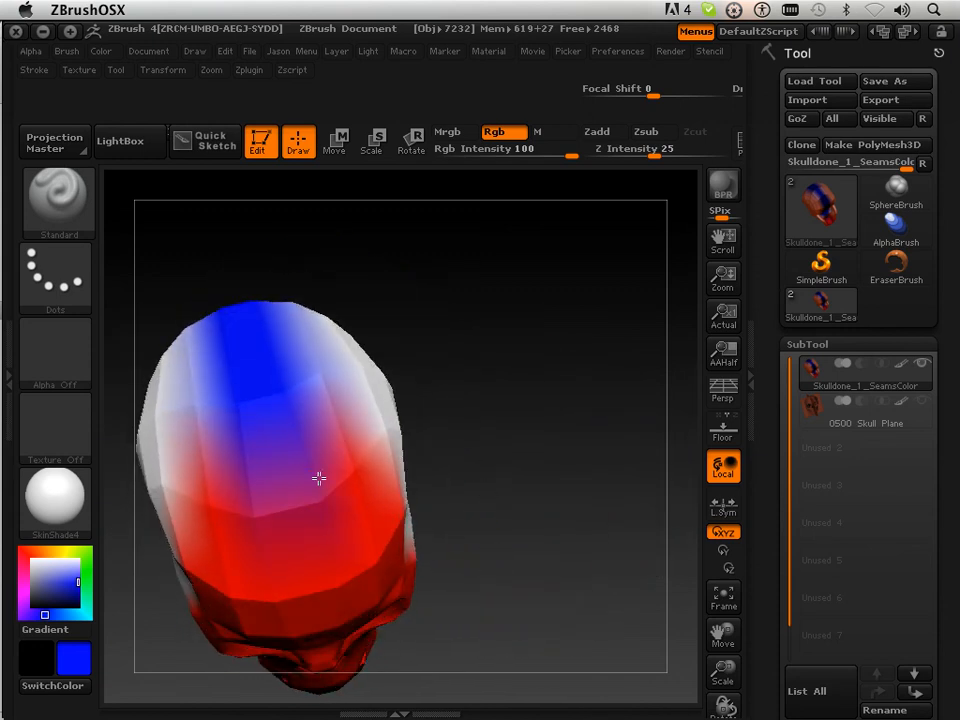
drag(502, 524, 534, 495)
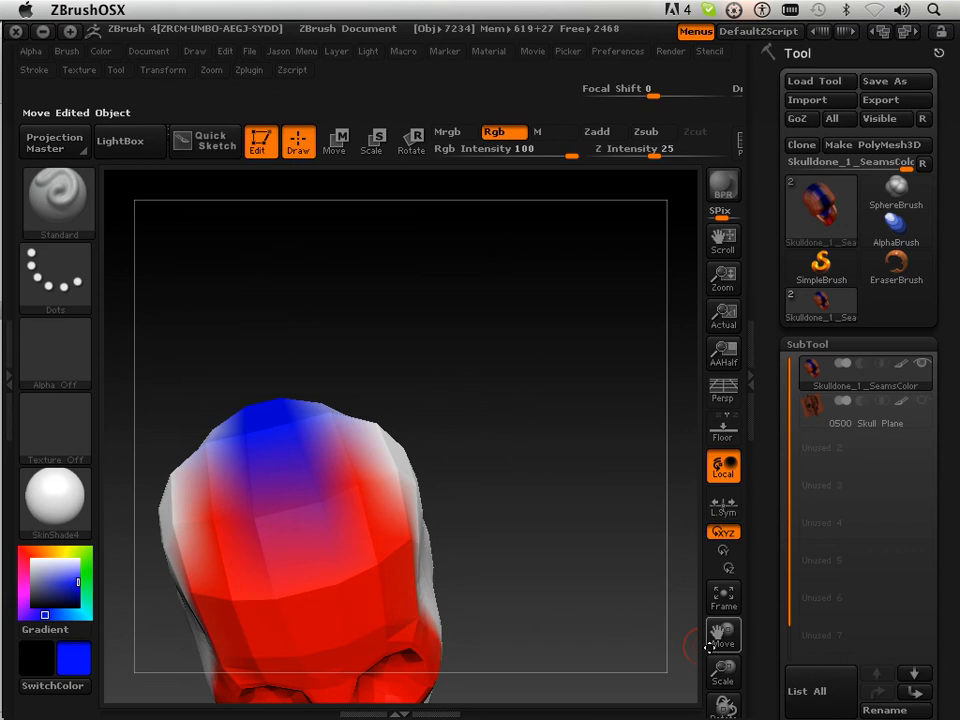
drag(717, 641, 742, 570)
drag(556, 558, 533, 496)
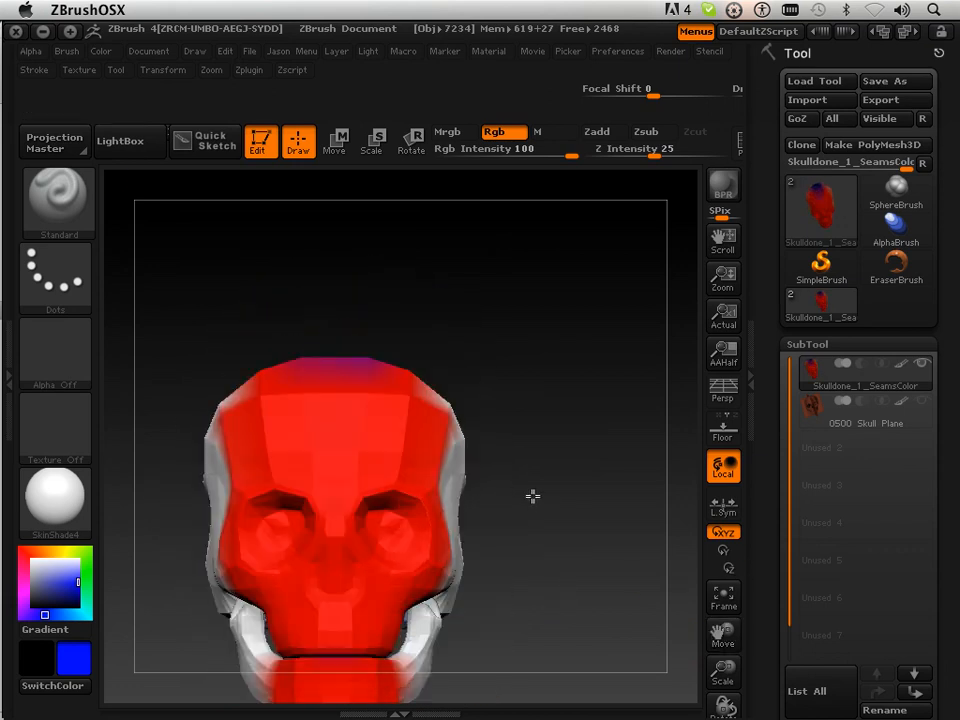
click(249, 71)
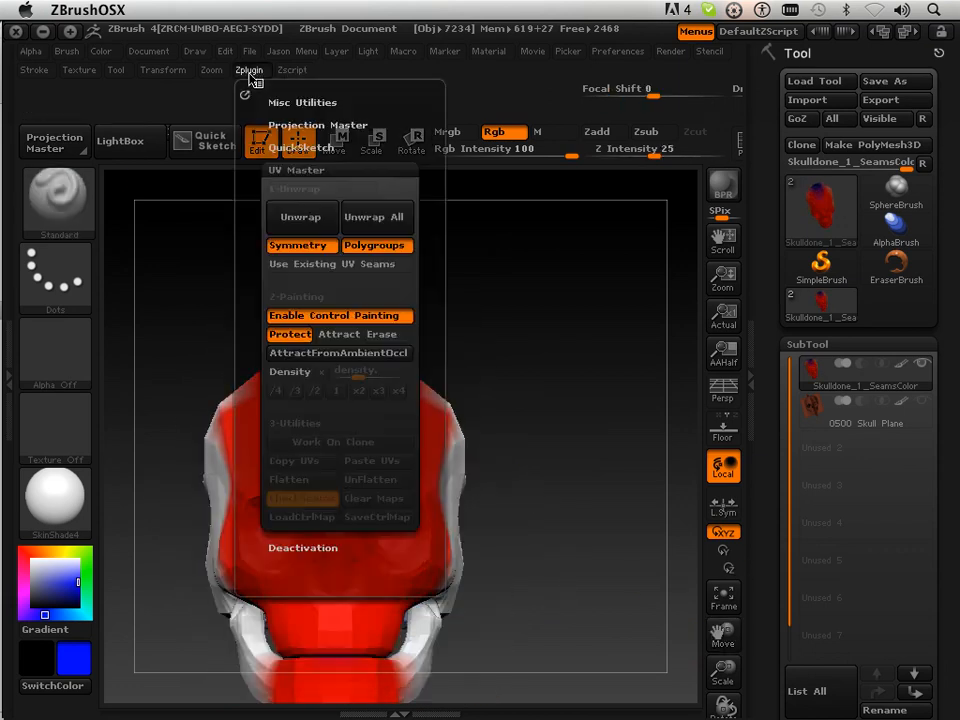
click(300, 216)
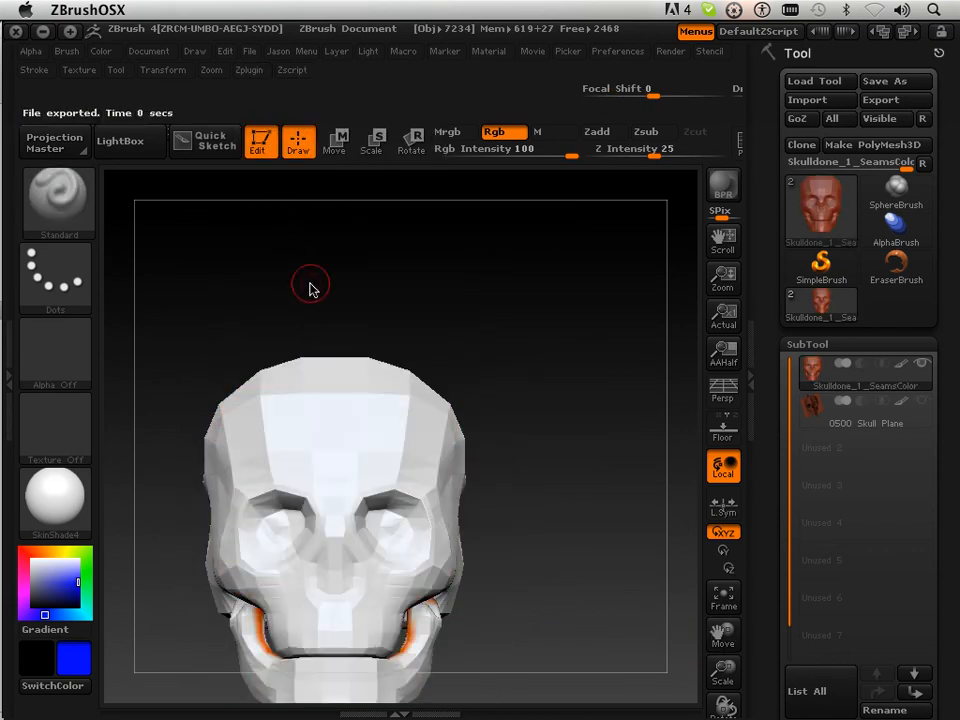
Step: Generate a new texture map from the skull's UV map and inspect it on the model from the front and an angle
drag(583, 507, 527, 379)
drag(761, 610, 774, 343)
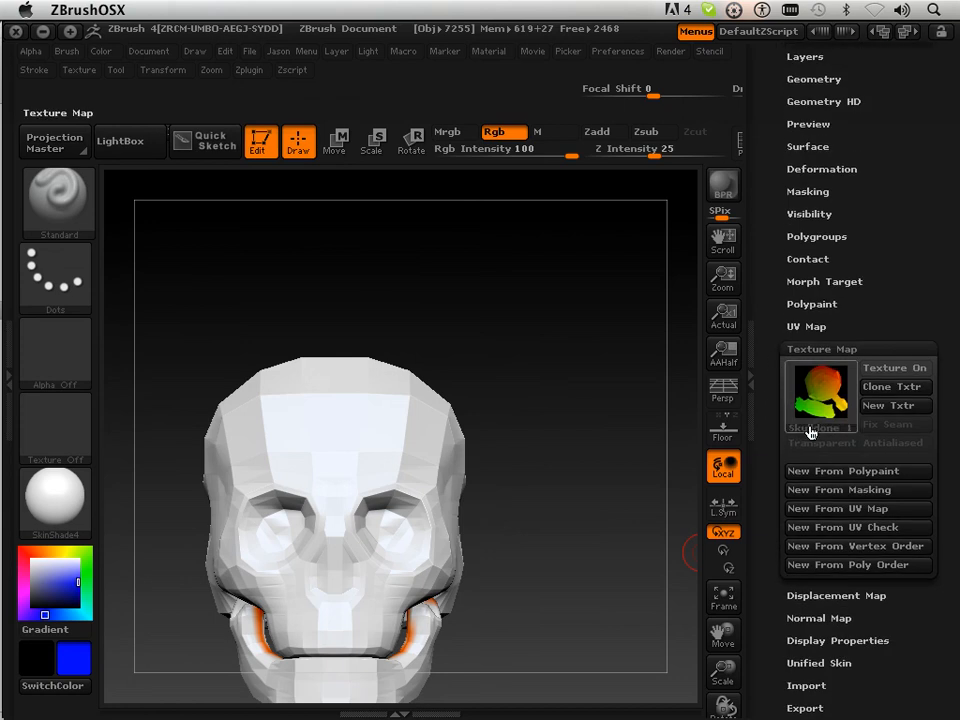
click(800, 510)
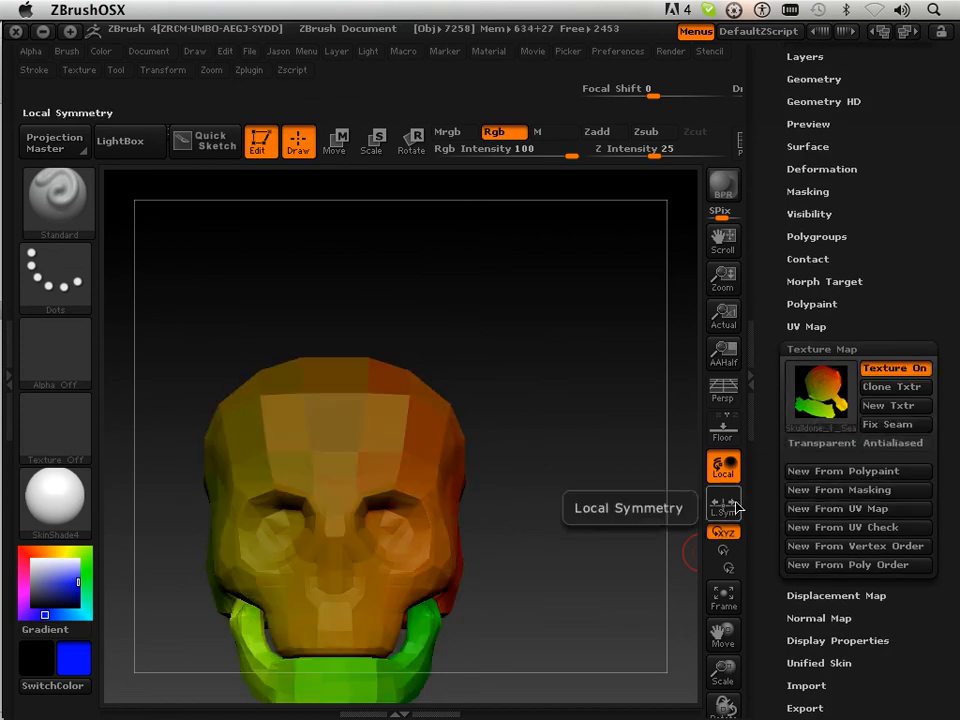
mouse_move(820, 412)
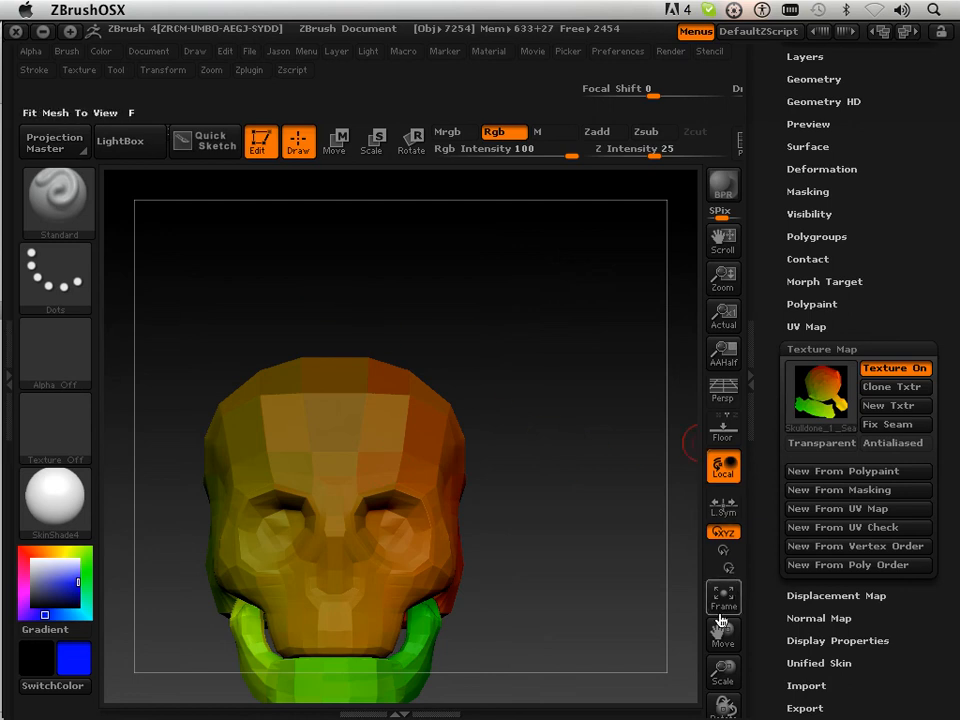
drag(723, 632, 740, 581)
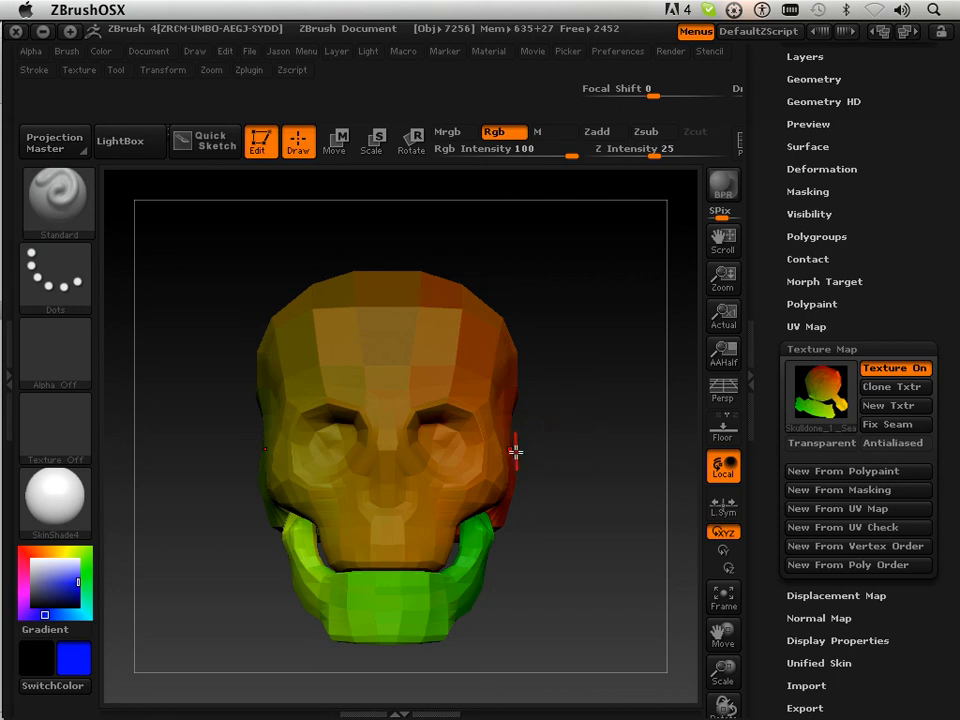
drag(588, 483, 475, 497)
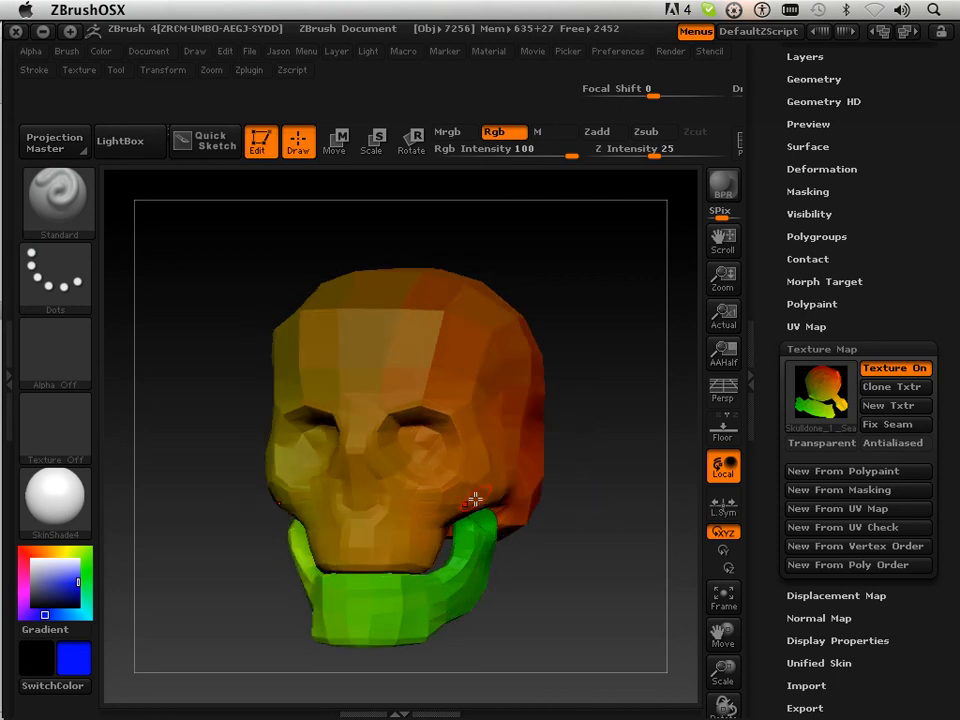